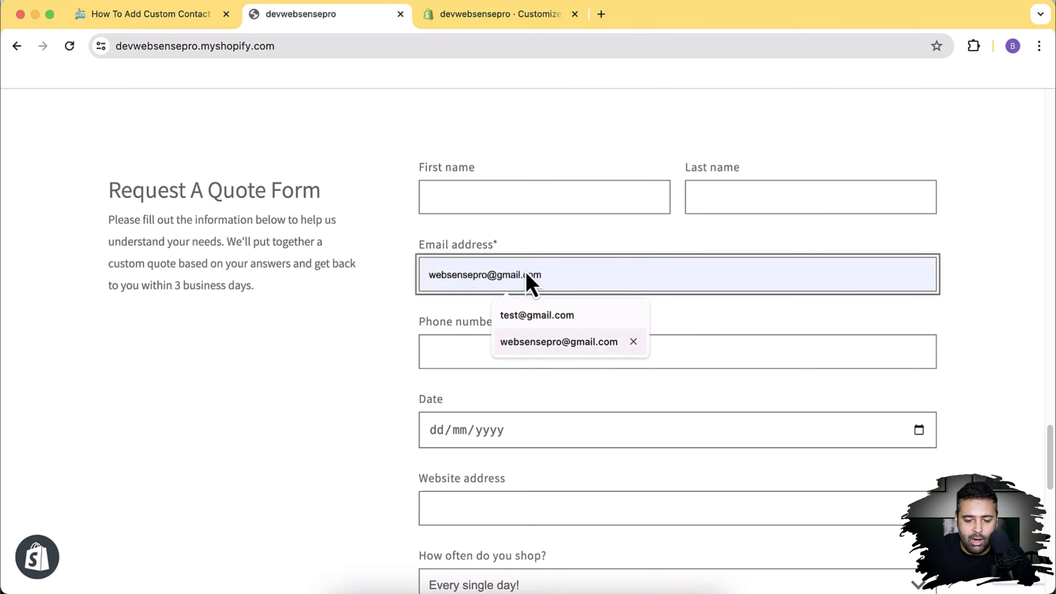
Step: Try the Phone number, Date and Website address fields on the live quote form
left_click(448, 347)
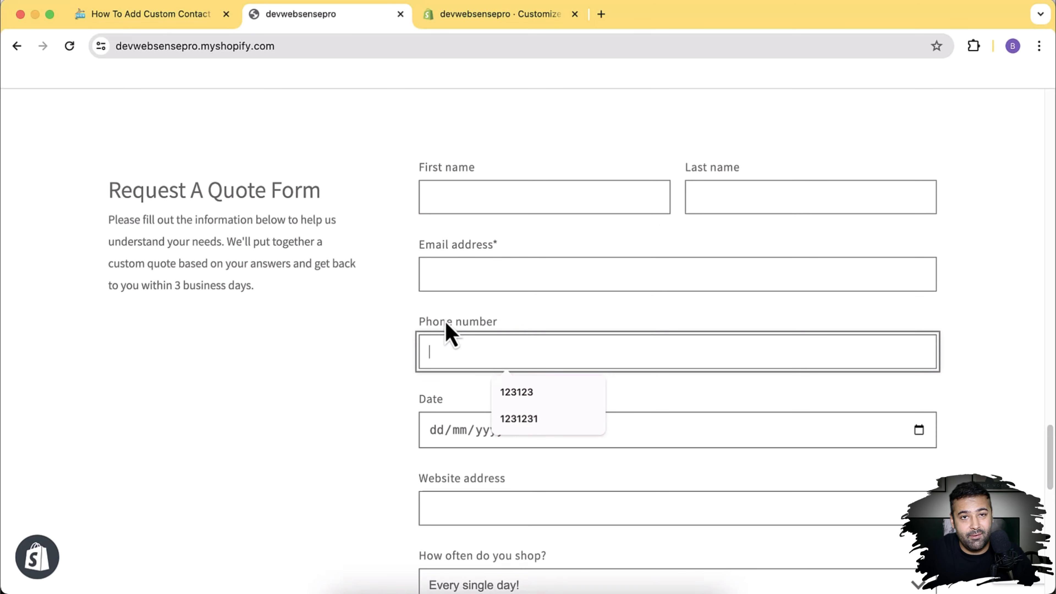
scroll(538, 296, "down", 1)
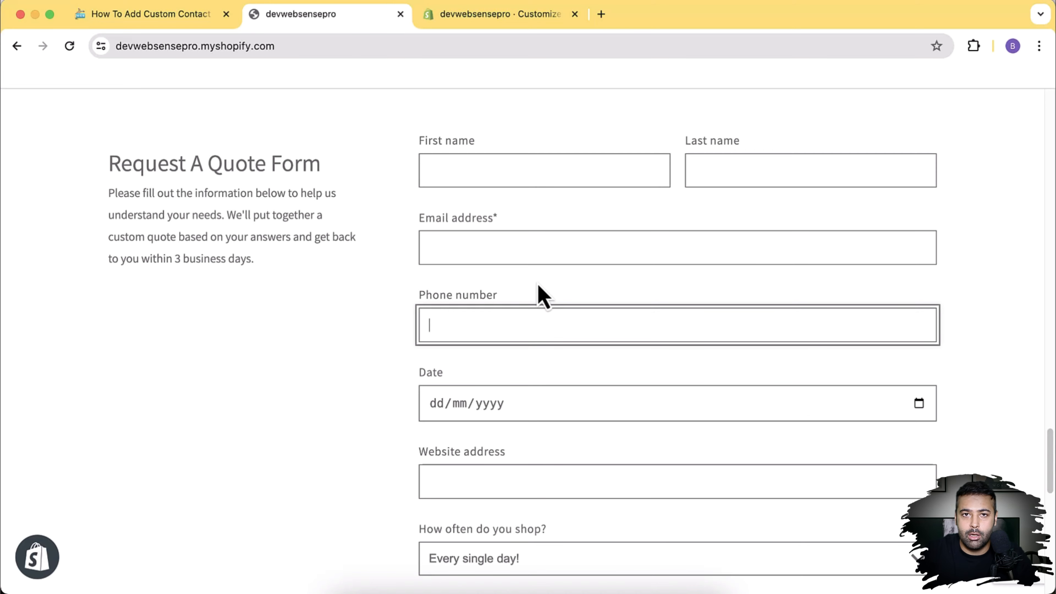
scroll(538, 295, "down", 5)
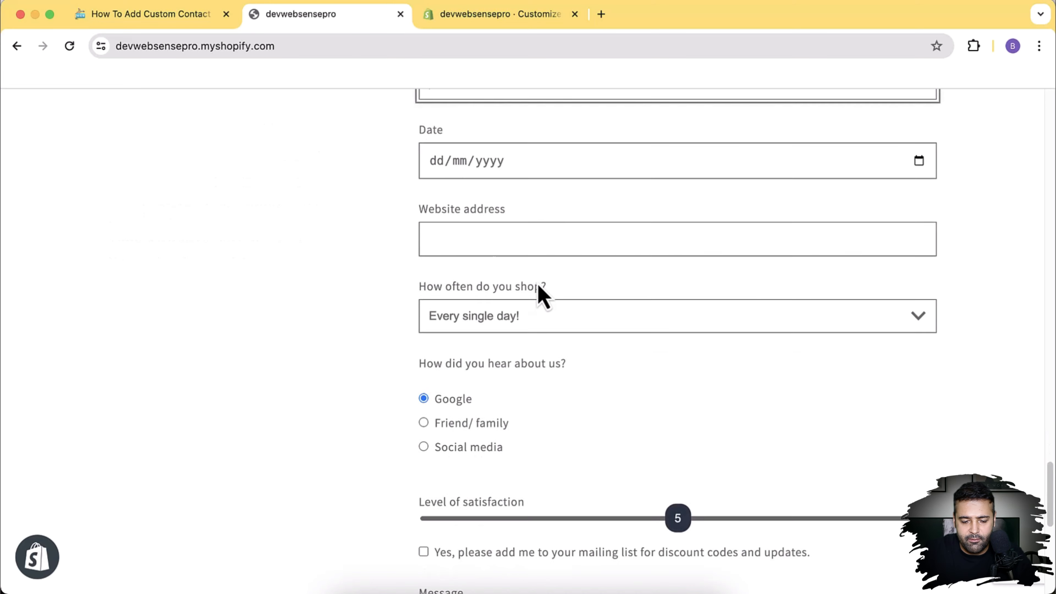
left_click(526, 190)
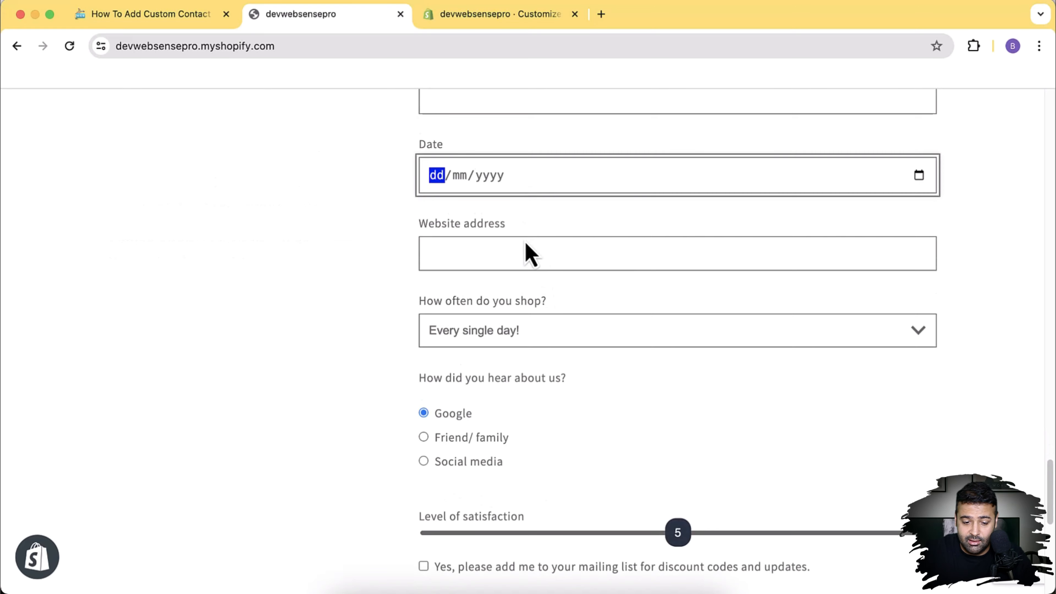
left_click(525, 250)
Step: Open the How often do you shop? dropdown twice, keeping Every single day!
left_click(567, 332)
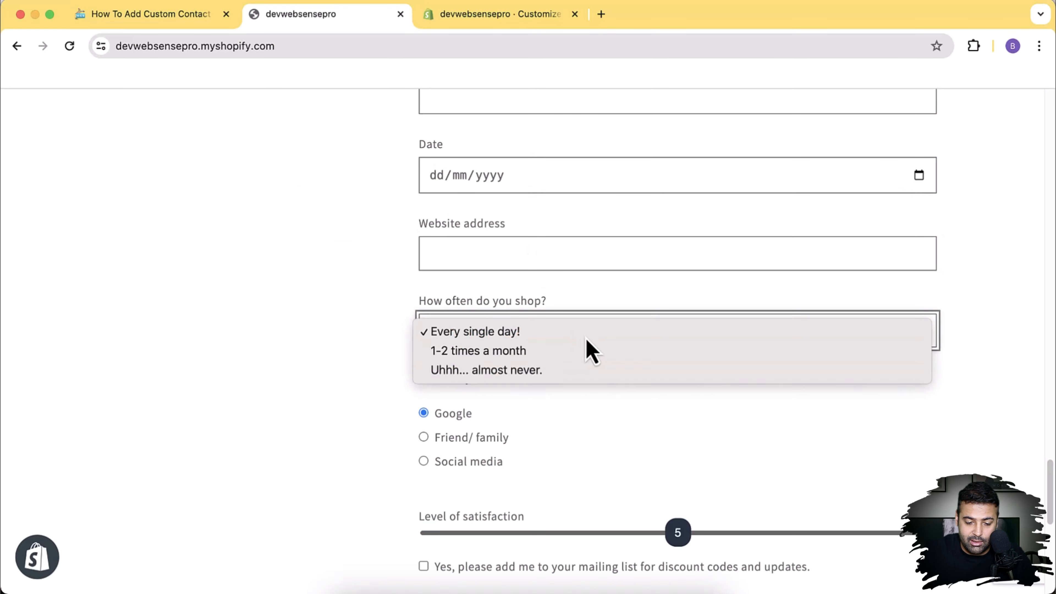
left_click(745, 415)
scroll(666, 370, "down", 1)
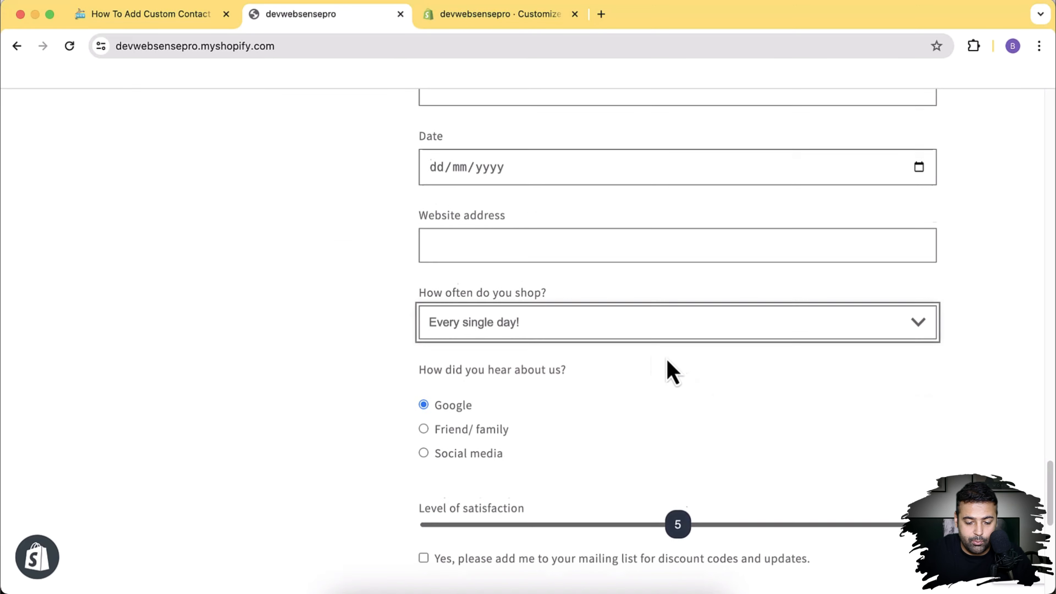
left_click(583, 316)
left_click(676, 418)
scroll(679, 419, "down", 3)
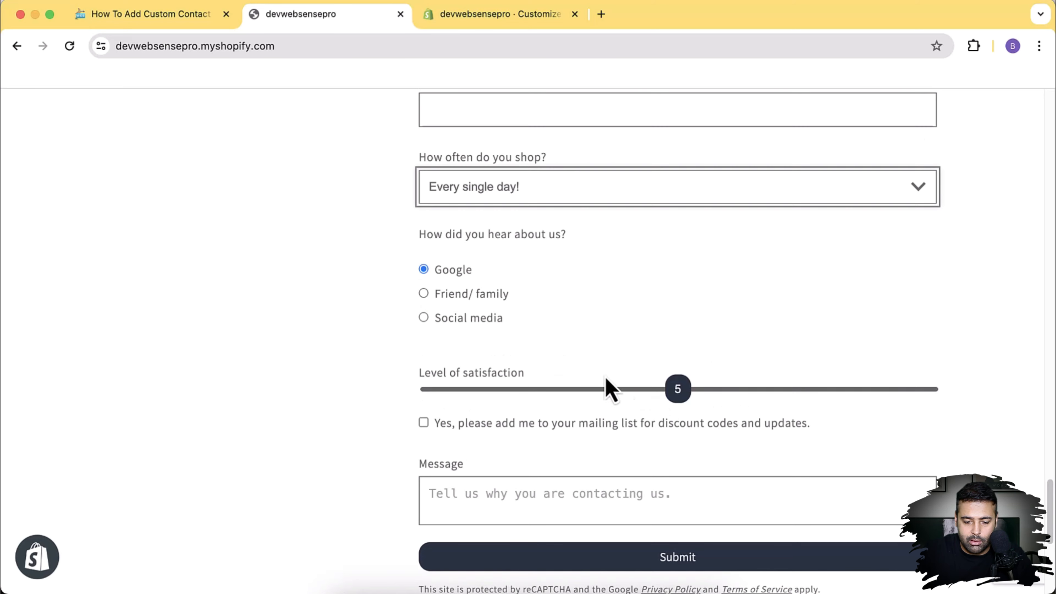
Step: Toggle the referral radio buttons through Friend/ family and Social media, ending on Google
left_click(425, 295)
left_click(425, 318)
left_click(423, 271)
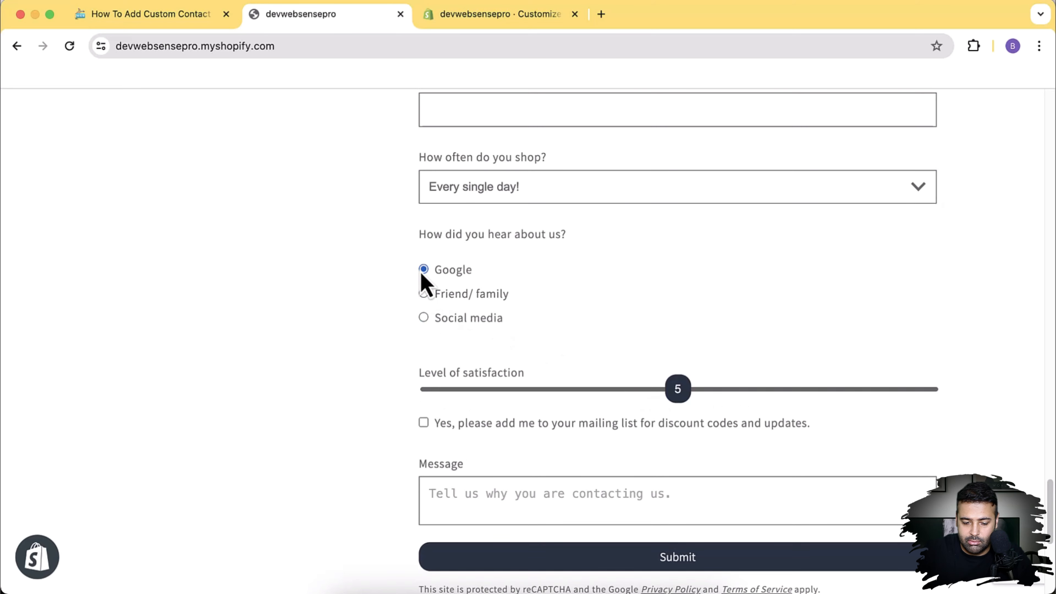
scroll(478, 299, "down", 1)
Step: Drag the satisfaction slider to 4 and review the rest of the form
left_click_drag(677, 374, 607, 387)
scroll(607, 386, "down", 1)
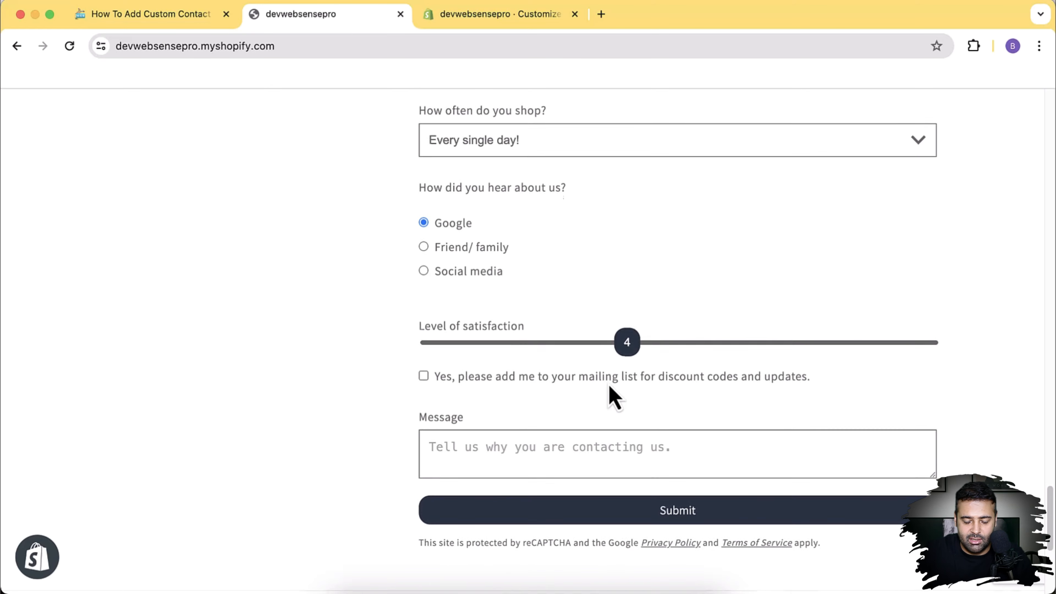
scroll(608, 391, "up", 6)
scroll(608, 391, "down", 8)
scroll(607, 384, "up", 1)
scroll(608, 381, "up", 2)
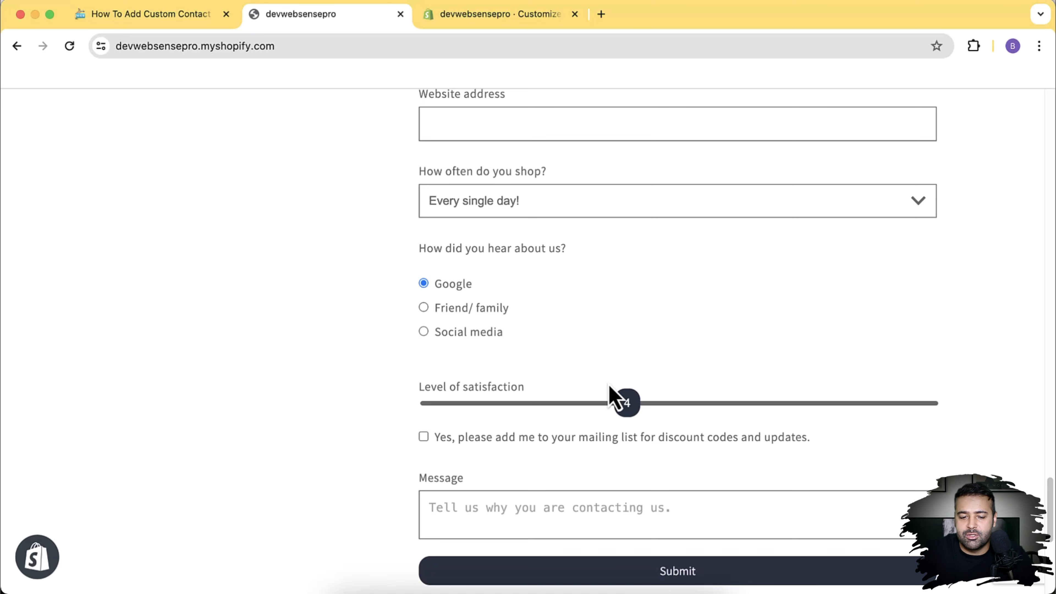
scroll(610, 395, "up", 8)
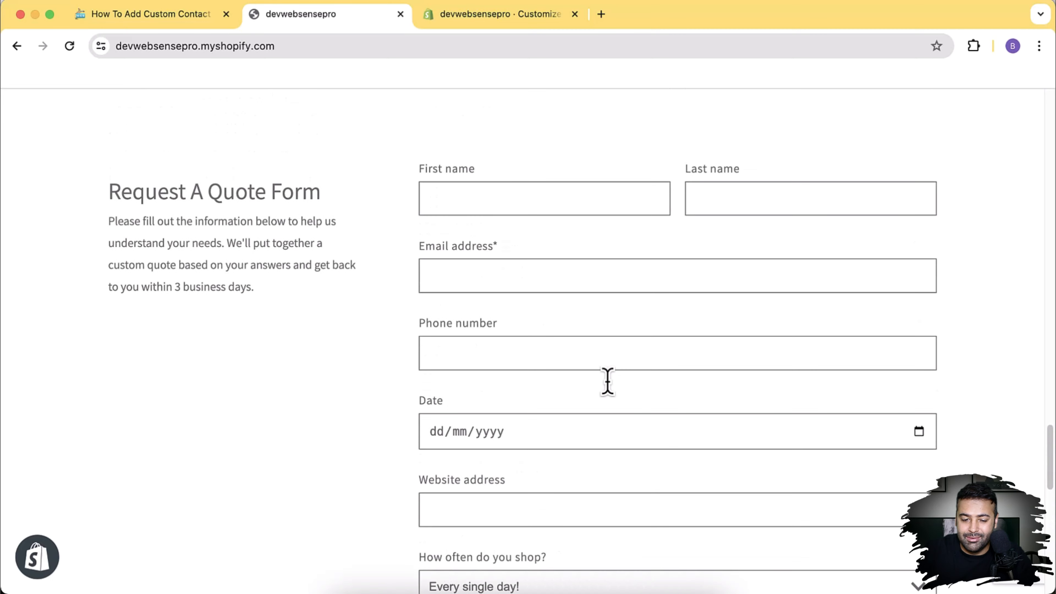
scroll(607, 382, "down", 1)
scroll(606, 381, "up", 1)
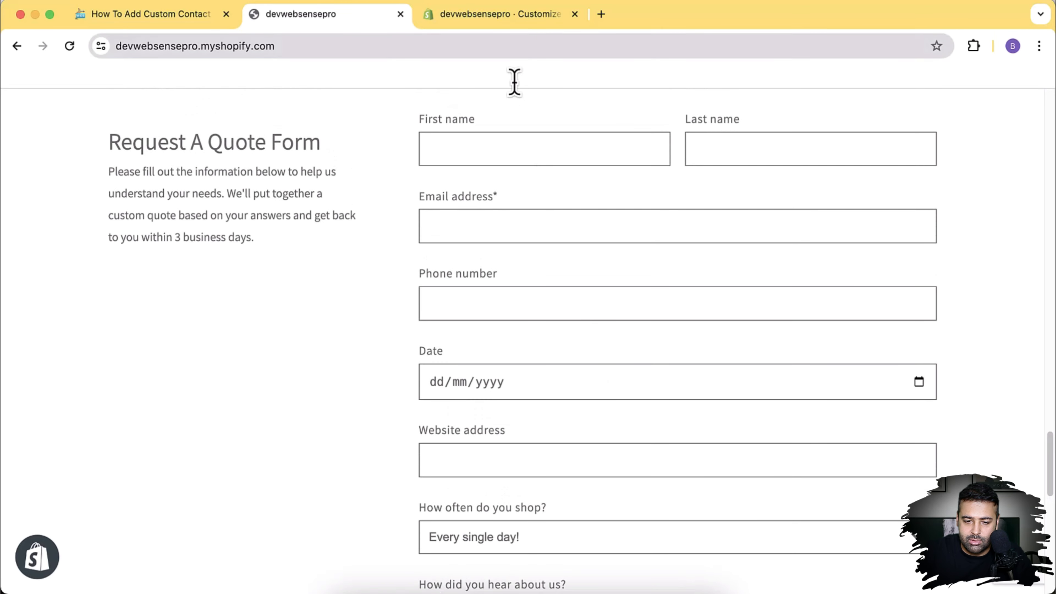
Step: Switch to the theme editor and browse the Add section list without adding anything
left_click(498, 14)
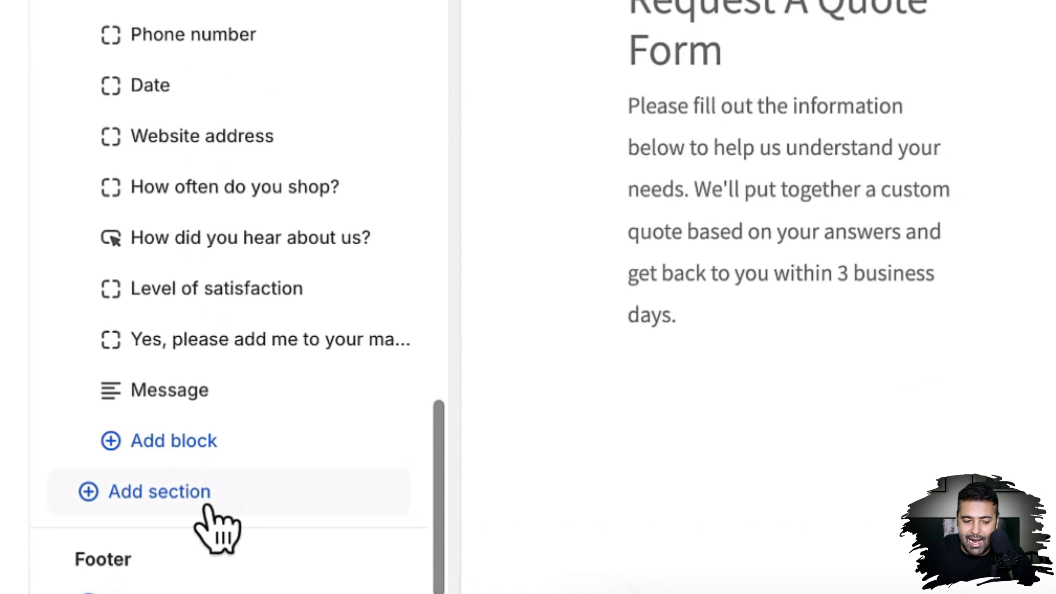
left_click(206, 506)
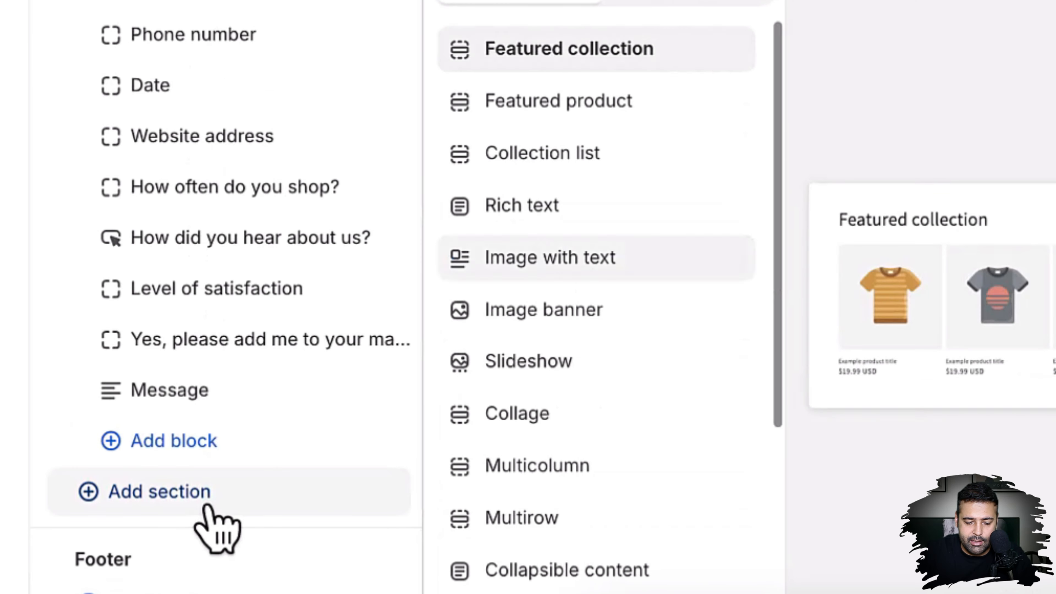
scroll(596, 250, "down", 5)
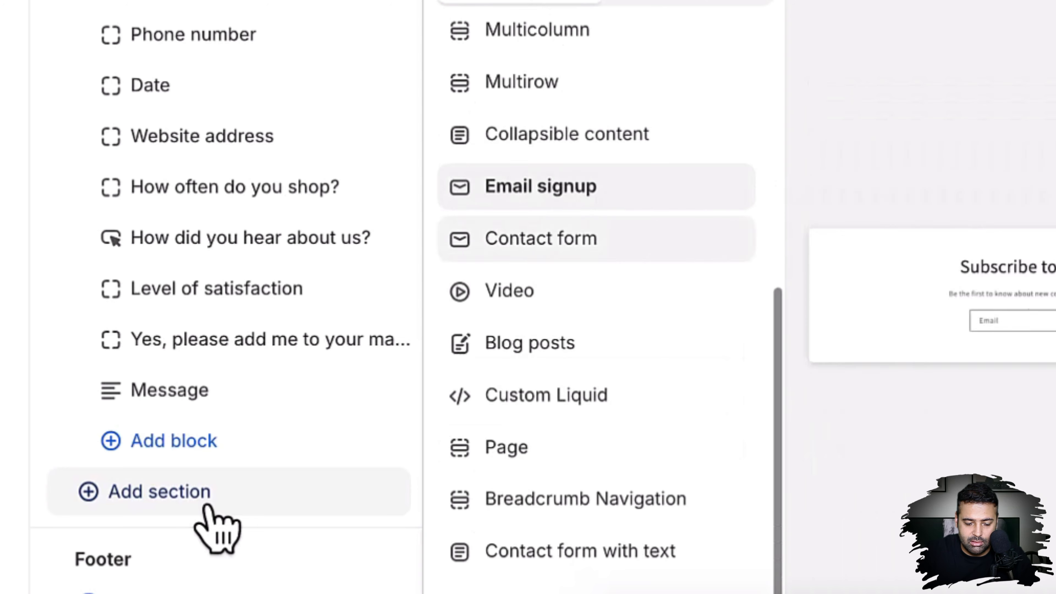
scroll(596, 250, "down", 2)
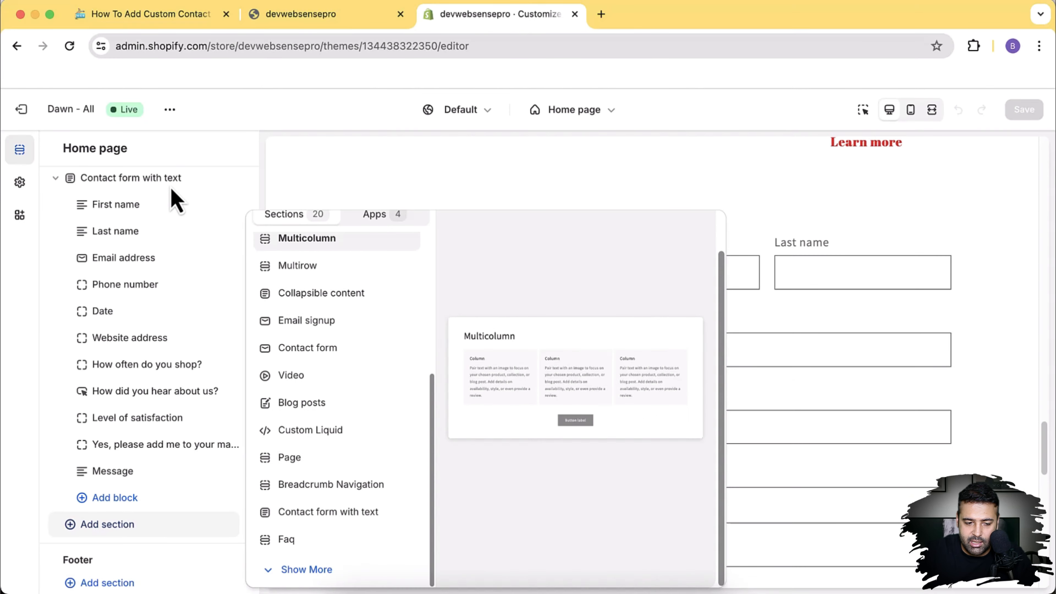
left_click(170, 187)
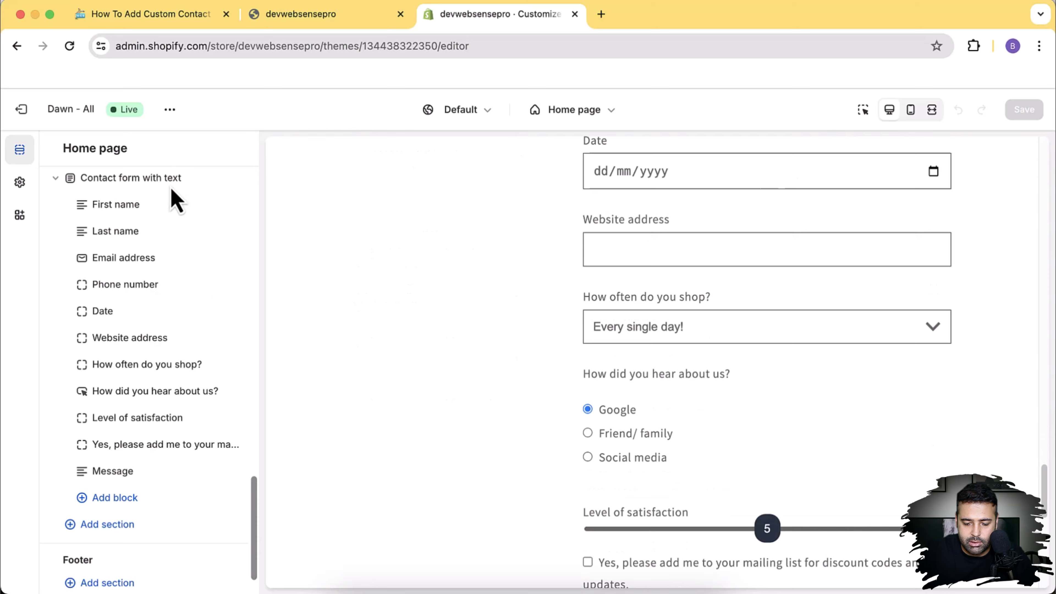
Step: Scroll up to the Contact form with text section on the Home page
scroll(175, 193, "up", 3)
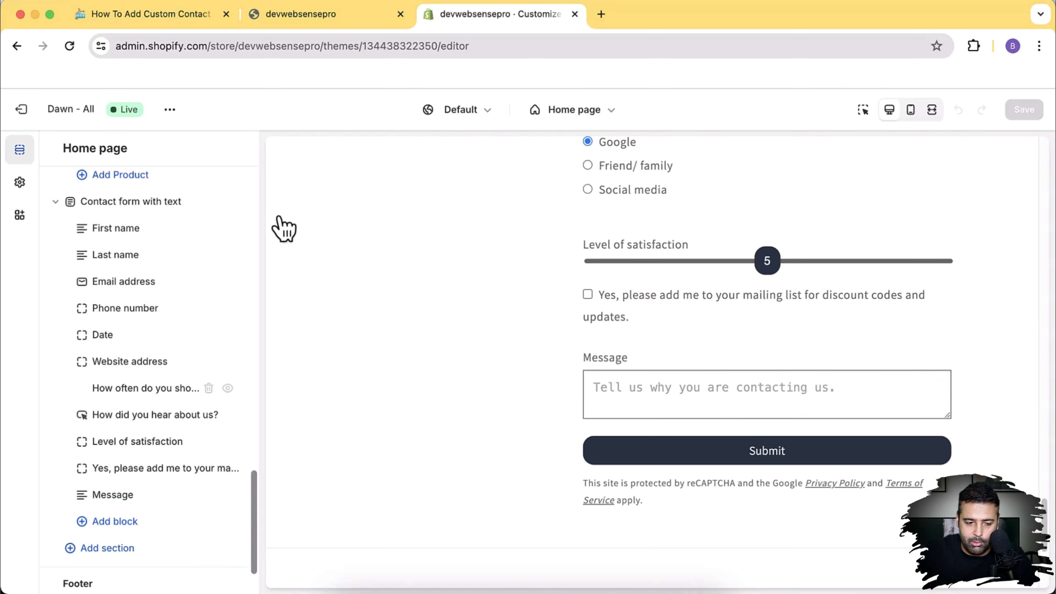
scroll(1015, 436, "up", 3)
scroll(1014, 436, "up", 8)
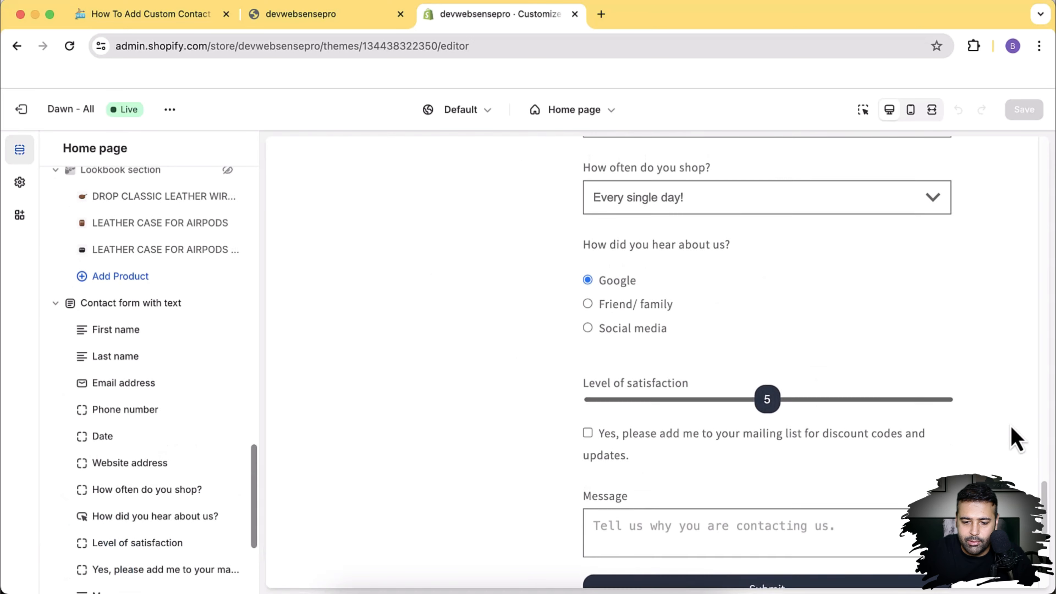
scroll(927, 430, "up", 3)
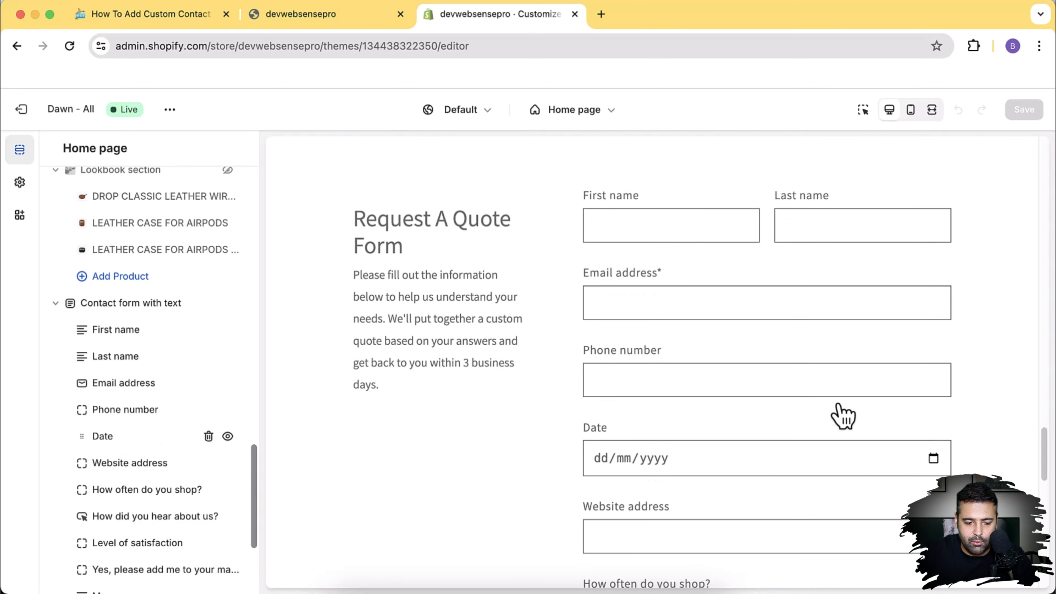
Step: Open the Contact form with text settings and try the centred form position
left_click(146, 307)
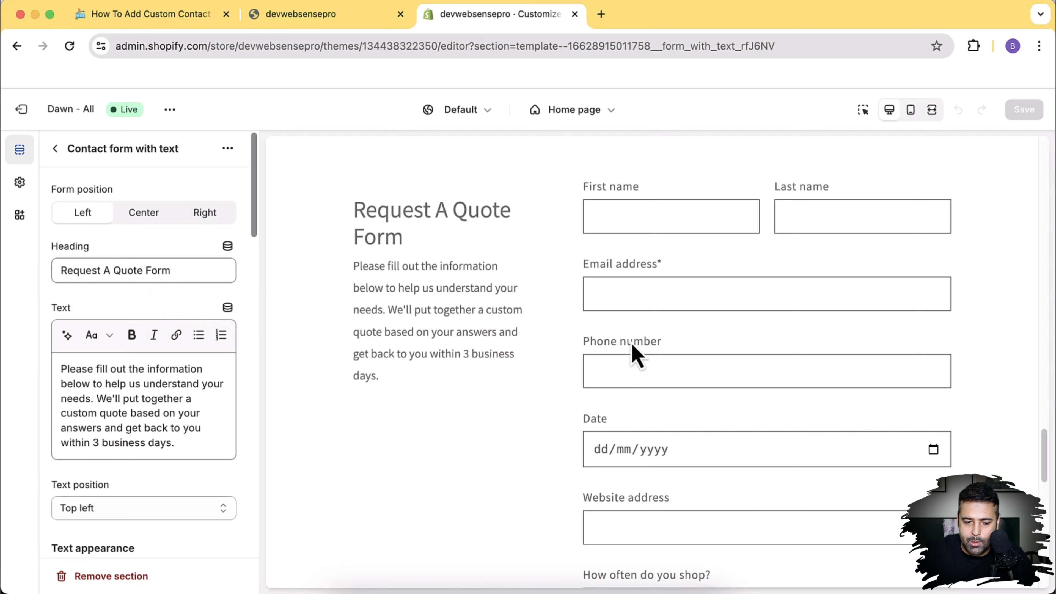
left_click(150, 214)
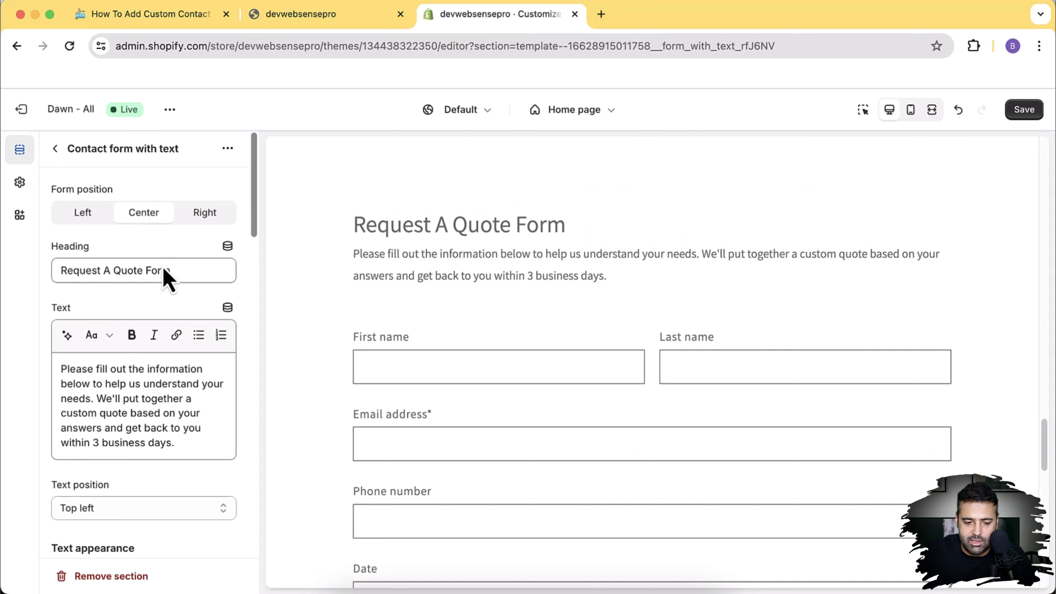
left_click_drag(200, 441, 58, 369)
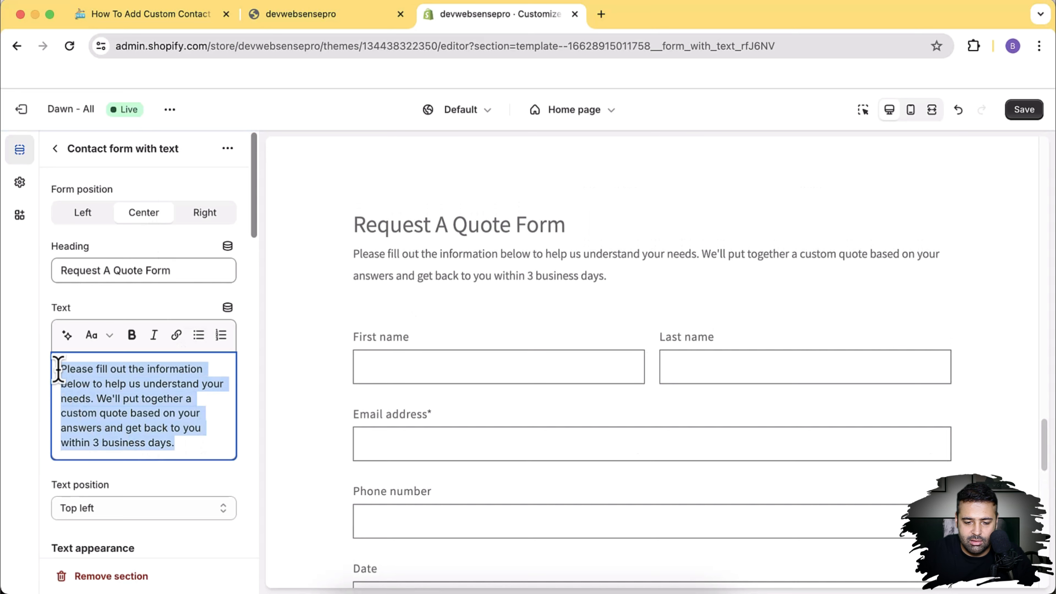
left_click_drag(629, 279, 344, 266)
scroll(488, 346, "down", 6)
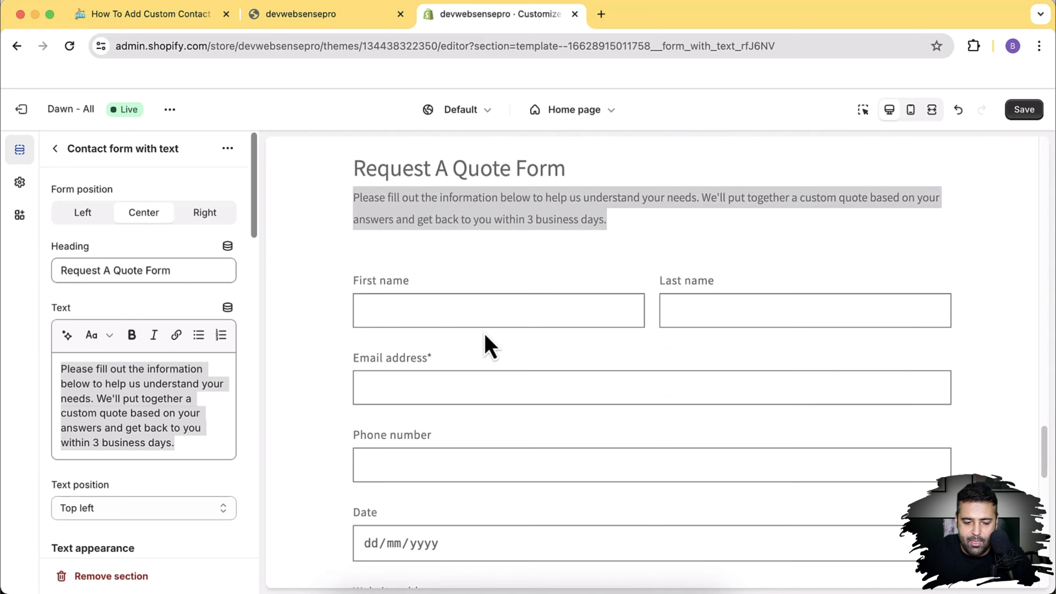
scroll(663, 437, "down", 5)
scroll(663, 434, "up", 10)
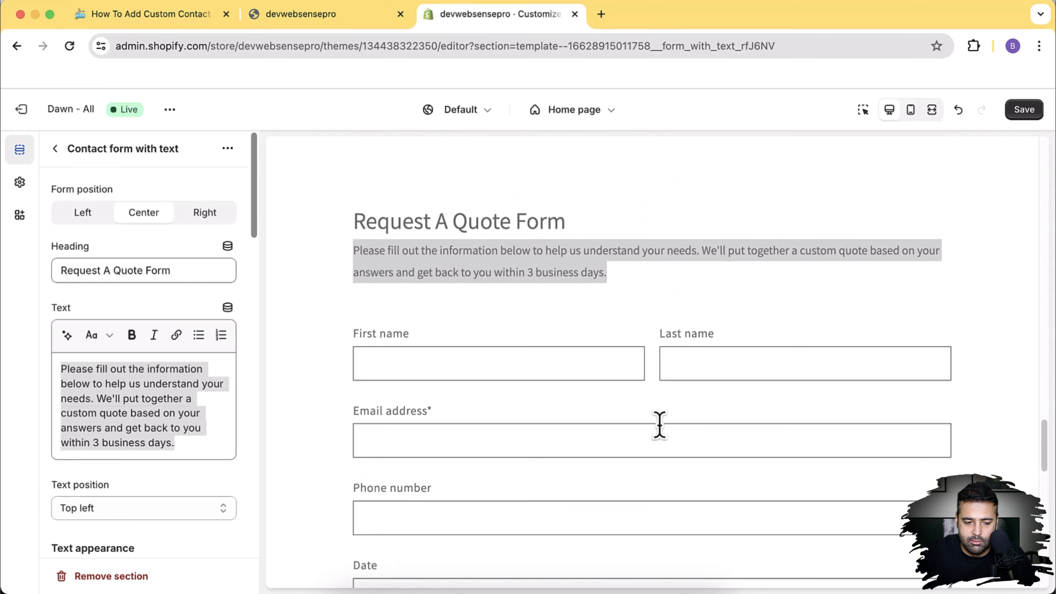
scroll(661, 429, "up", 2)
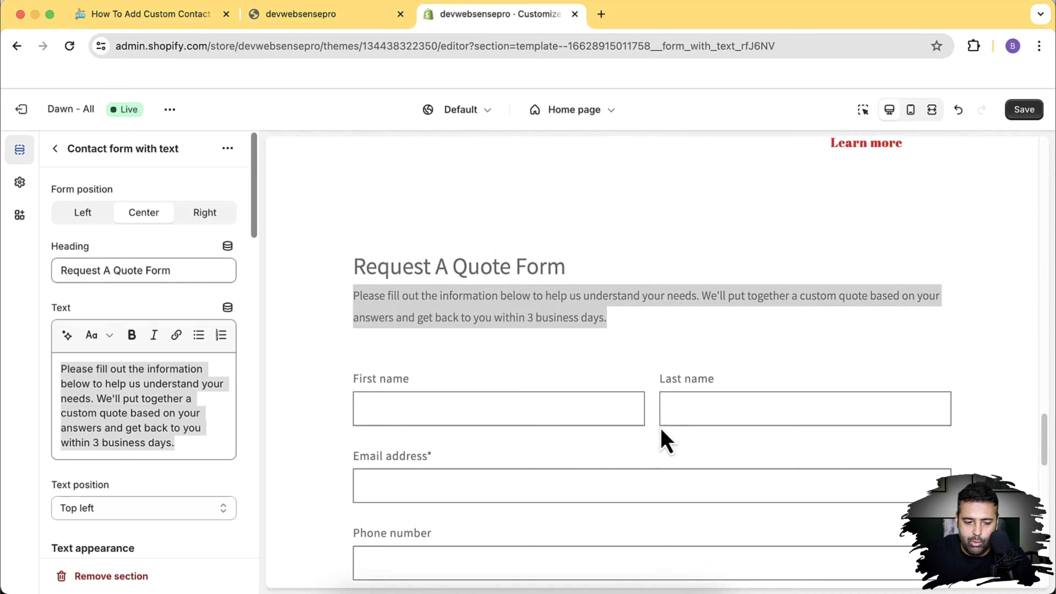
Step: Try the Right form position, then settle on Left
left_click(200, 220)
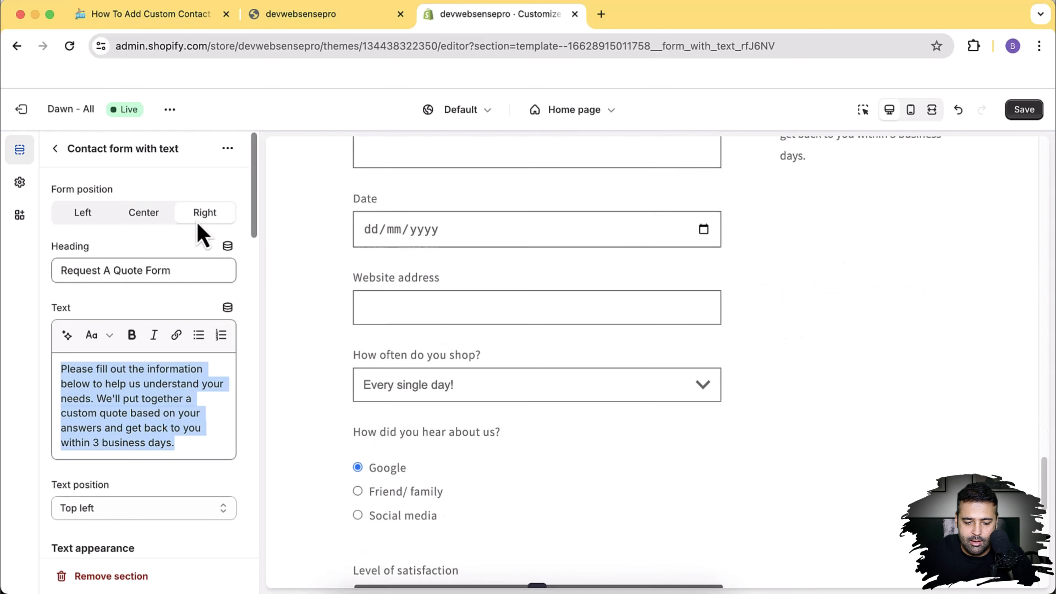
scroll(200, 233, "down", 3)
scroll(113, 219, "up", 3)
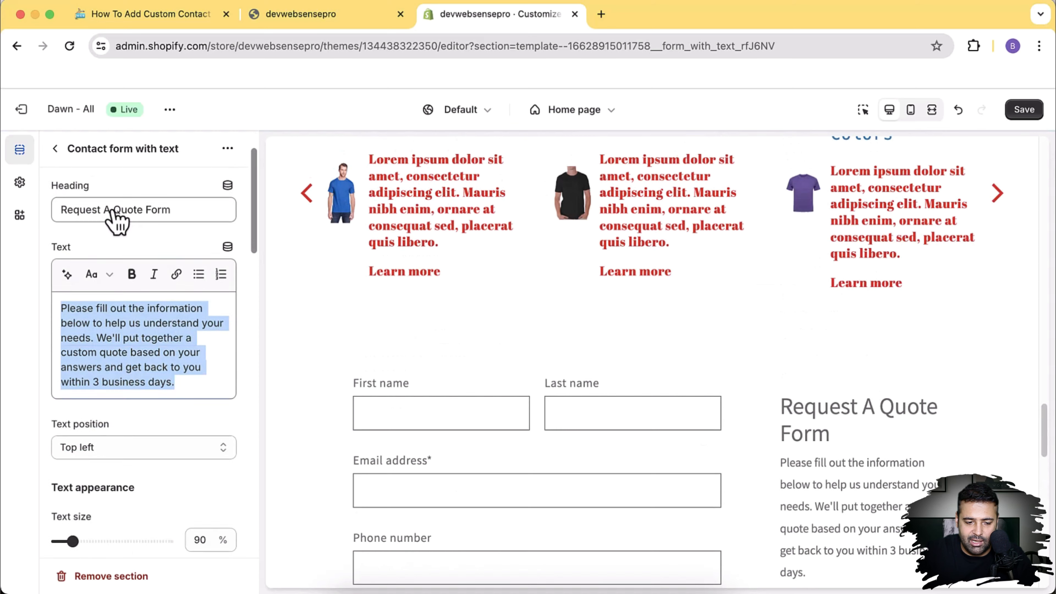
left_click(82, 212)
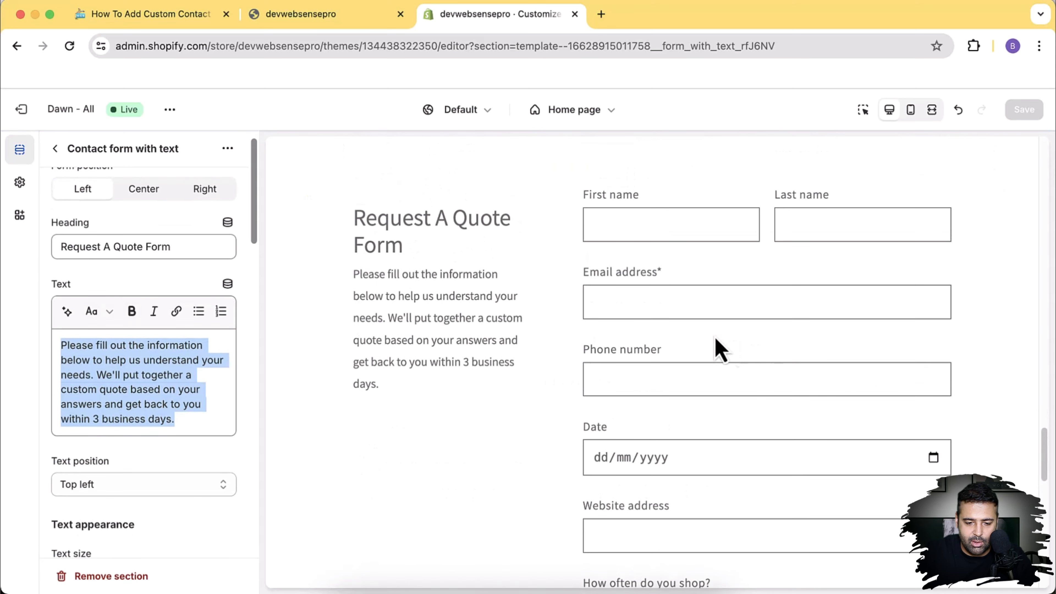
Step: Type 'Test Heading' into the Heading field and 'Test paragraph' into the Text box
left_click_drag(201, 247, 52, 249)
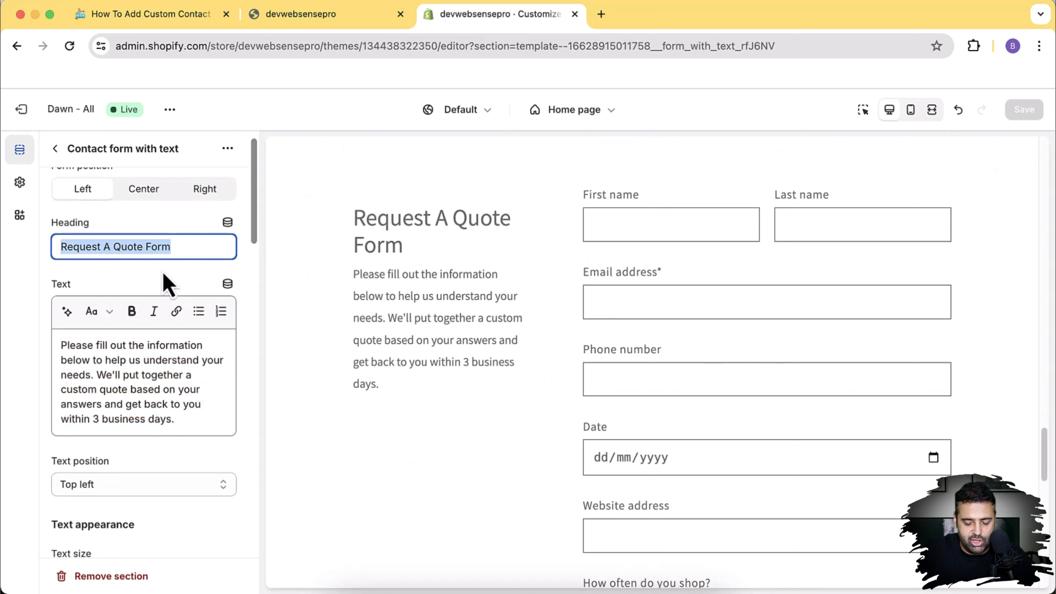
type("Test")
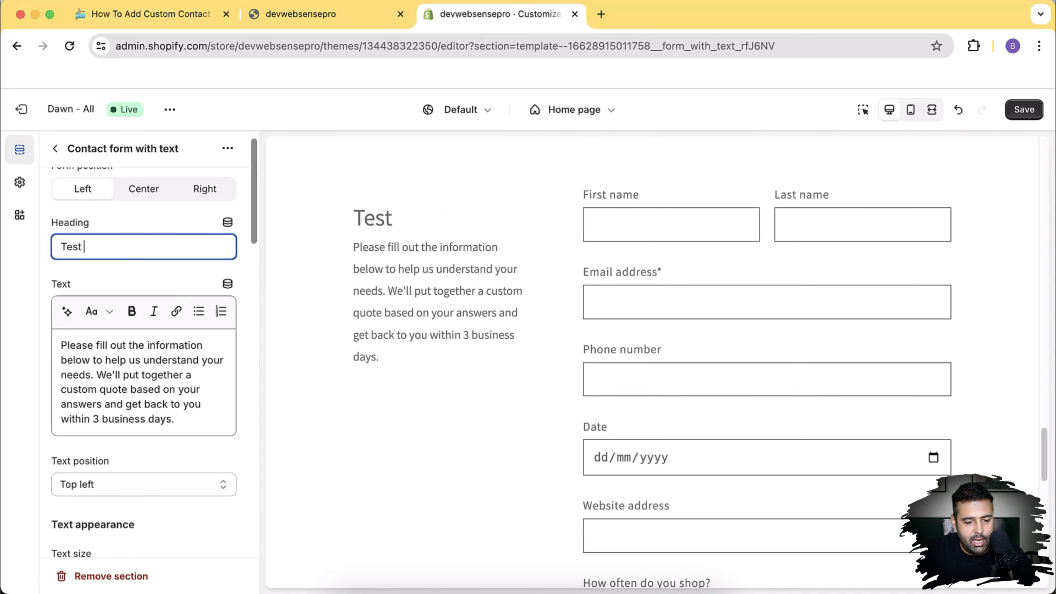
key("Tab")
key("Tab")
key("Tab")
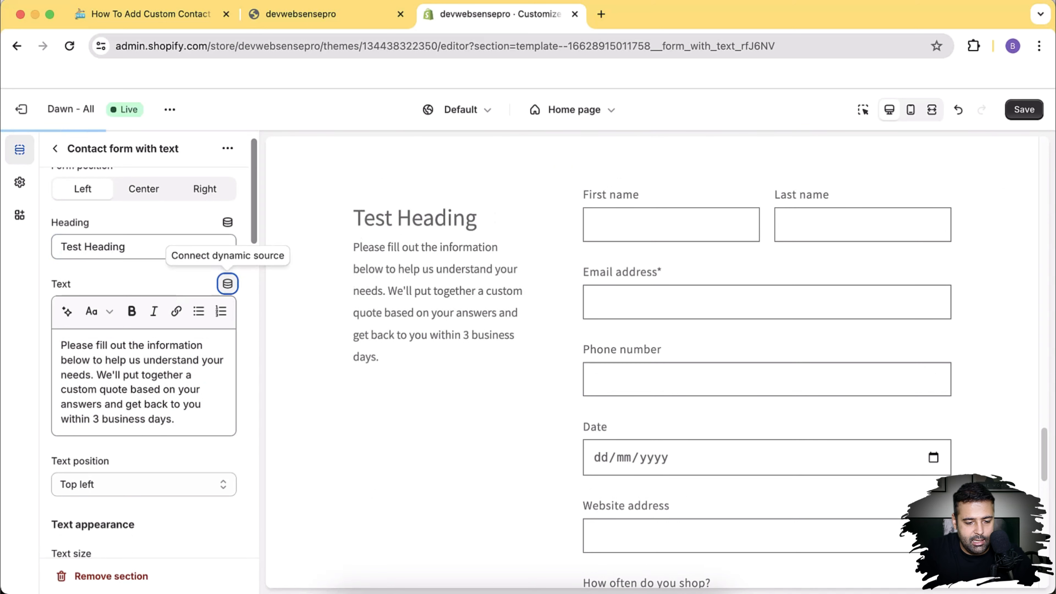
key("Tab")
key("Tab")
key("Tab")
key("Tab")
key("Tab")
key("Tab")
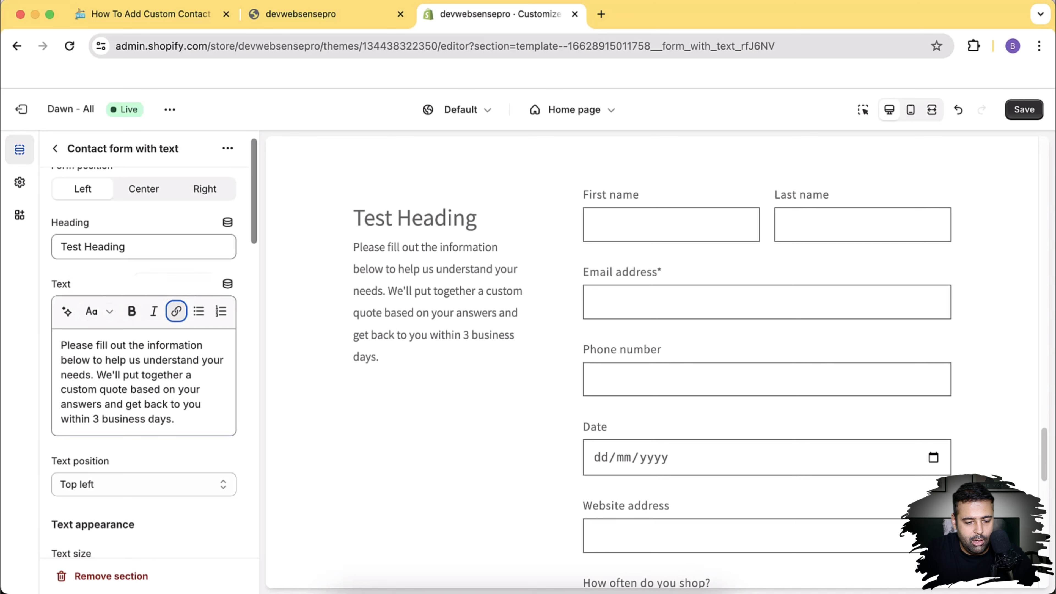
type("Test paragraph")
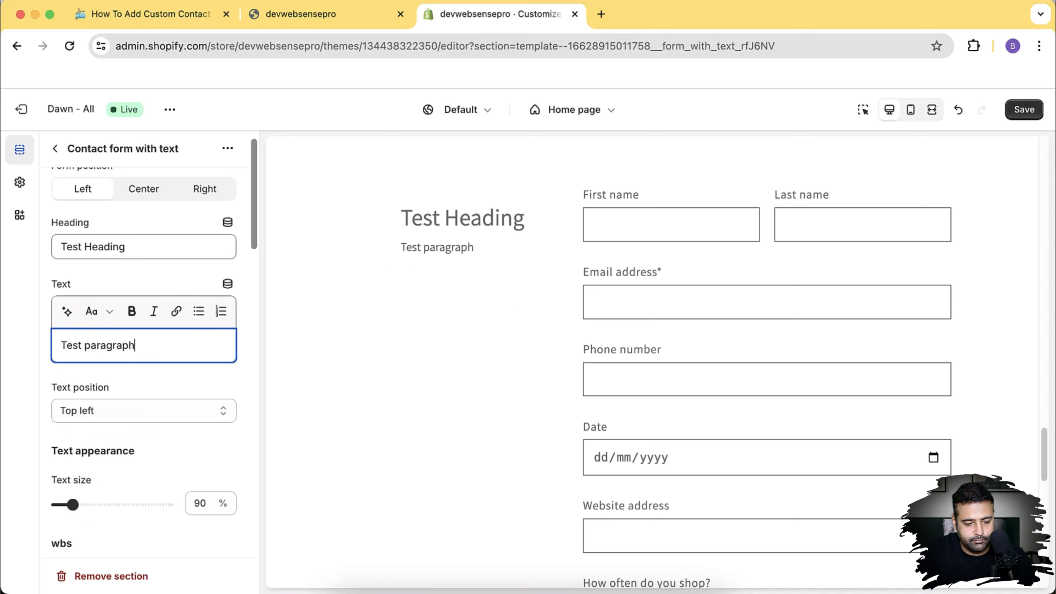
key("Tab")
Step: Try Top center, Top right and Left text positions, settling on Top left
scroll(181, 370, "down", 1)
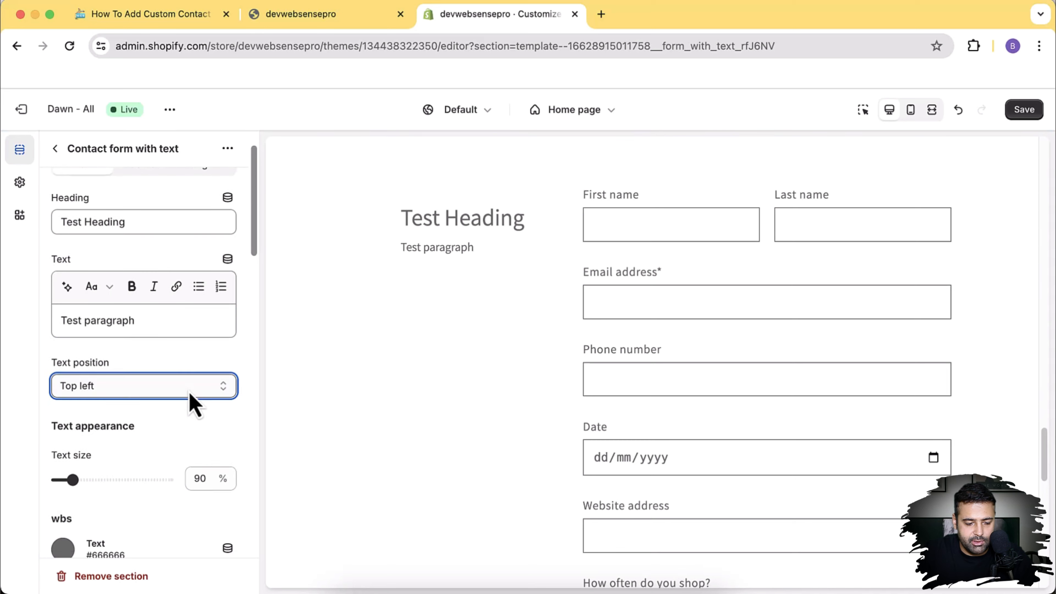
left_click(188, 392)
left_click(178, 406)
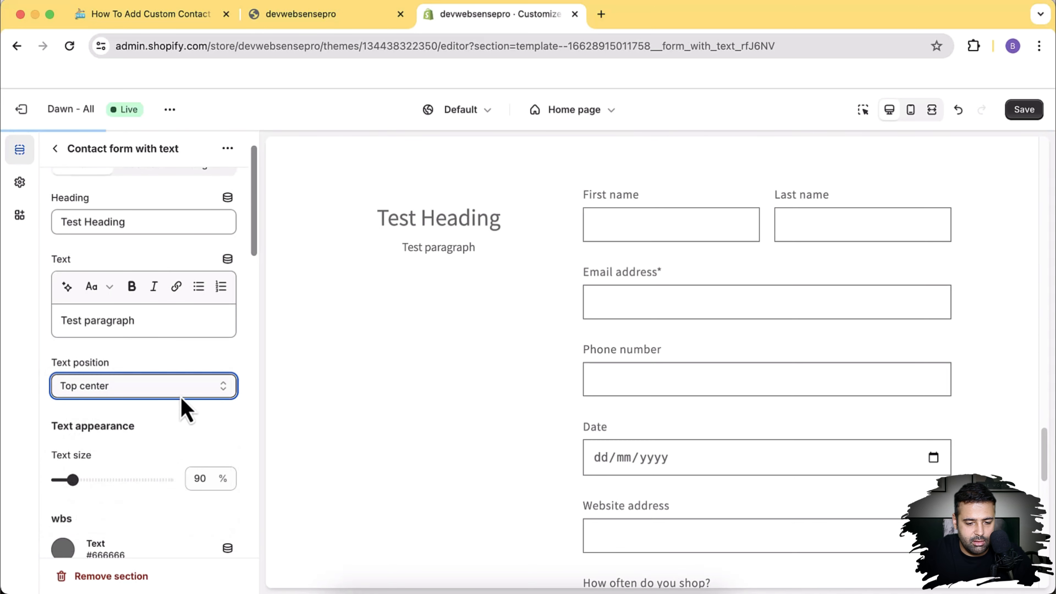
left_click(183, 386)
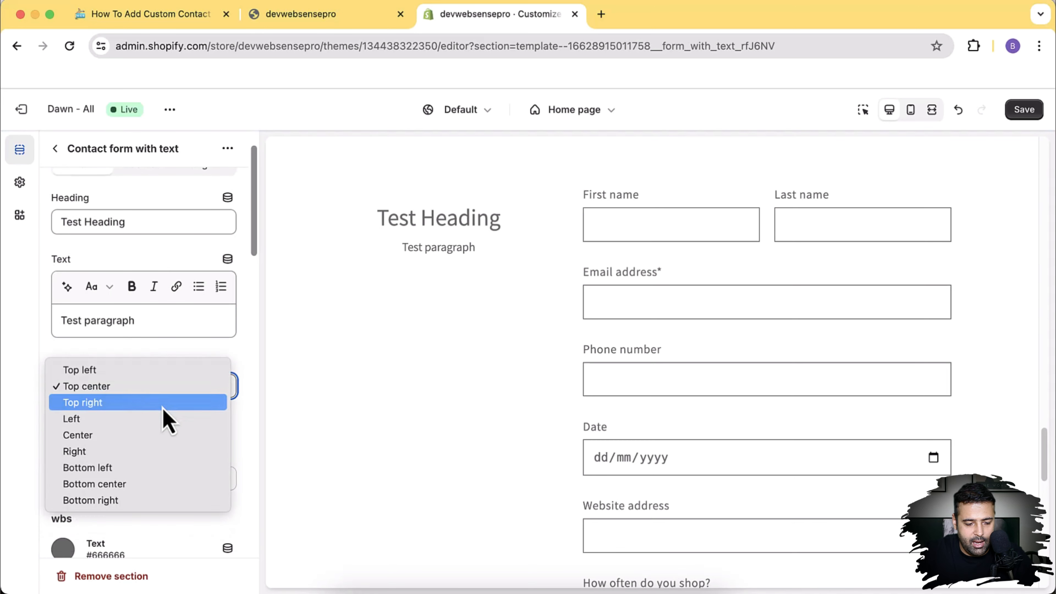
key("Escape")
key("Down")
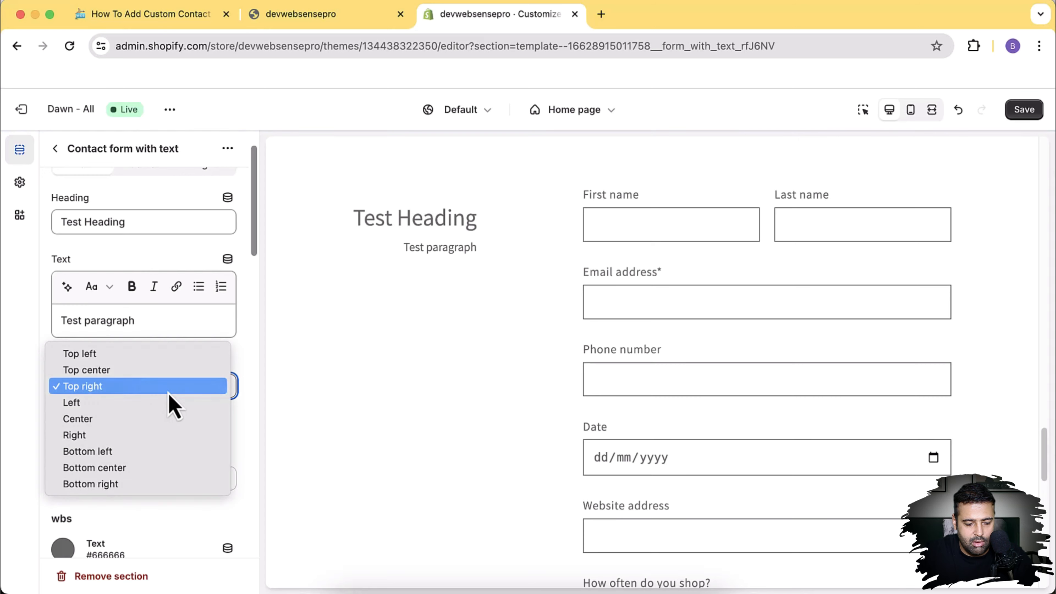
left_click(166, 395)
key("Escape")
key("Down")
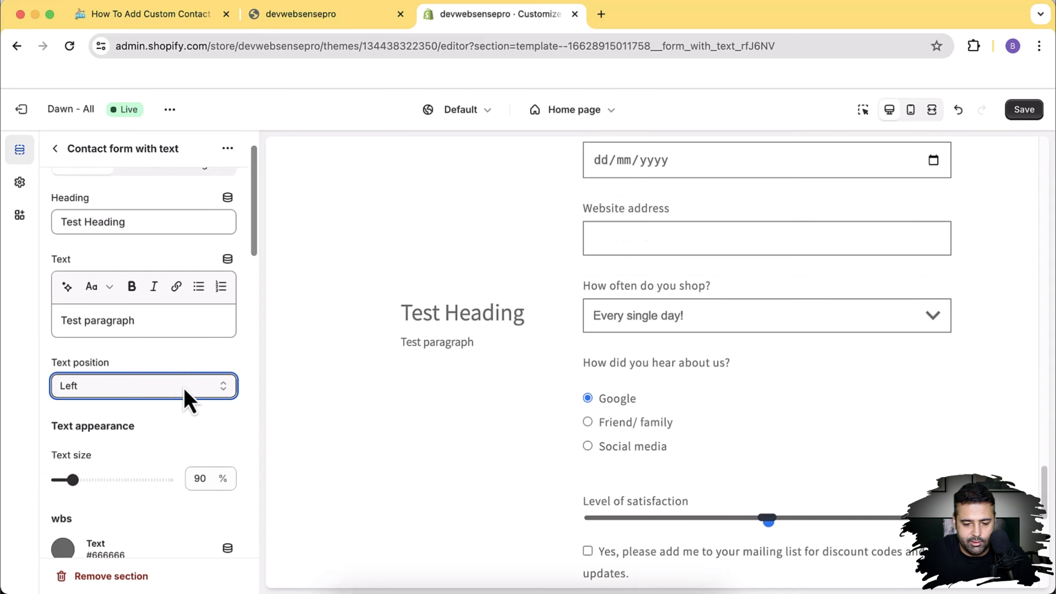
key("Up")
key("Up")
key("Up")
Step: Enlarge the text size to 140% in the preview, then reduce it to 100%
scroll(78, 395, "down", 3)
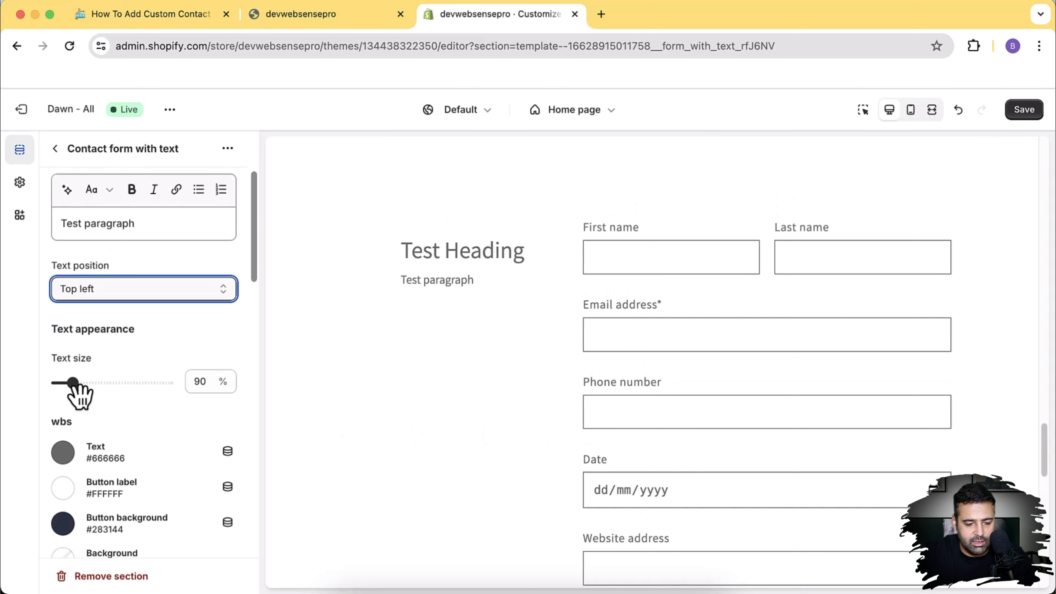
left_click_drag(79, 393, 153, 388)
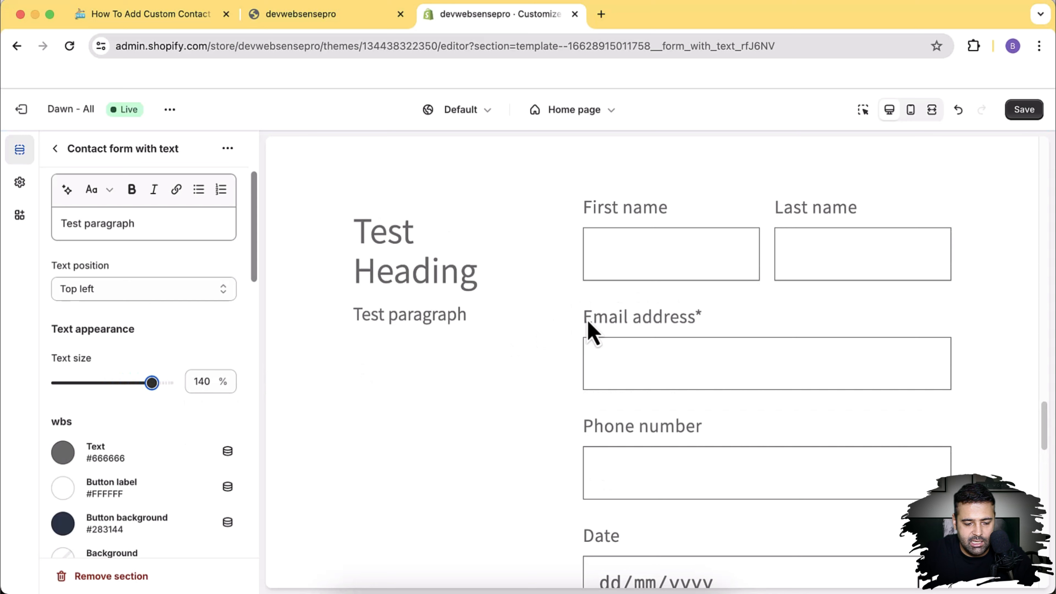
left_click_drag(588, 322, 692, 326)
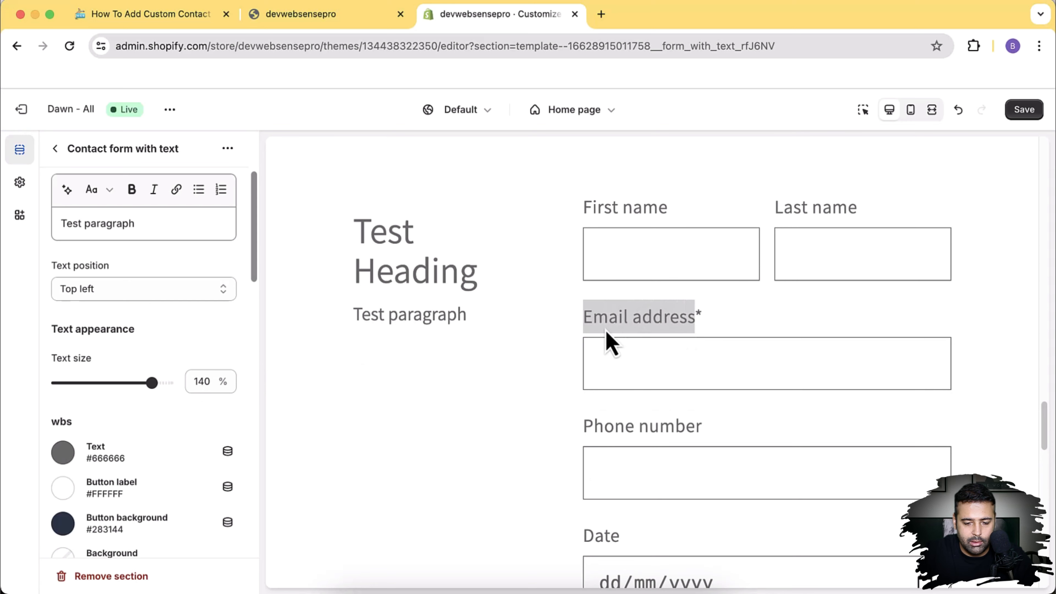
left_click(590, 333)
left_click_drag(589, 329, 697, 326)
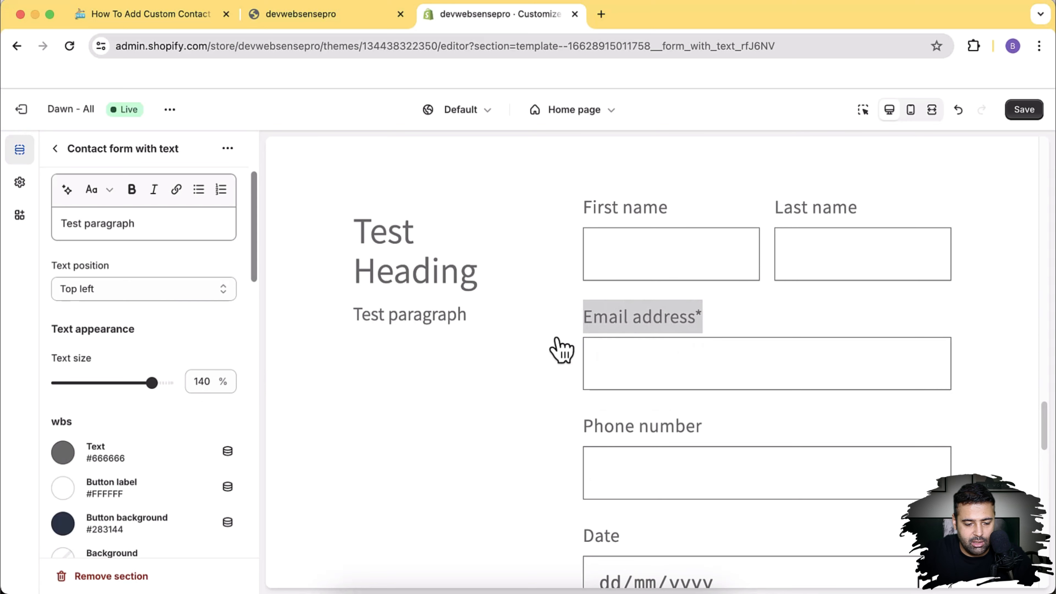
left_click_drag(151, 383, 88, 383)
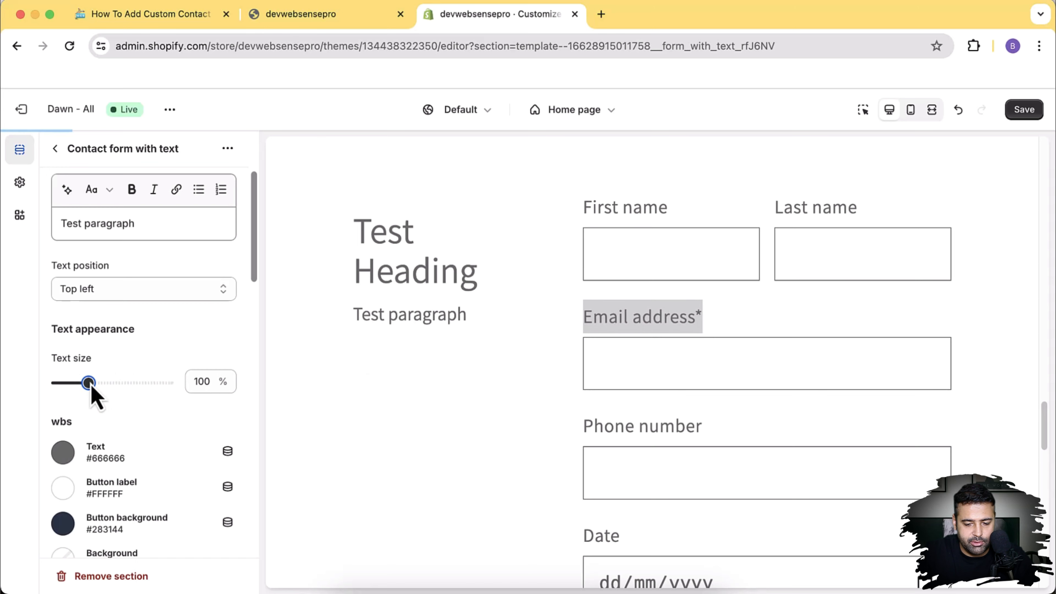
scroll(228, 246, "down", 3)
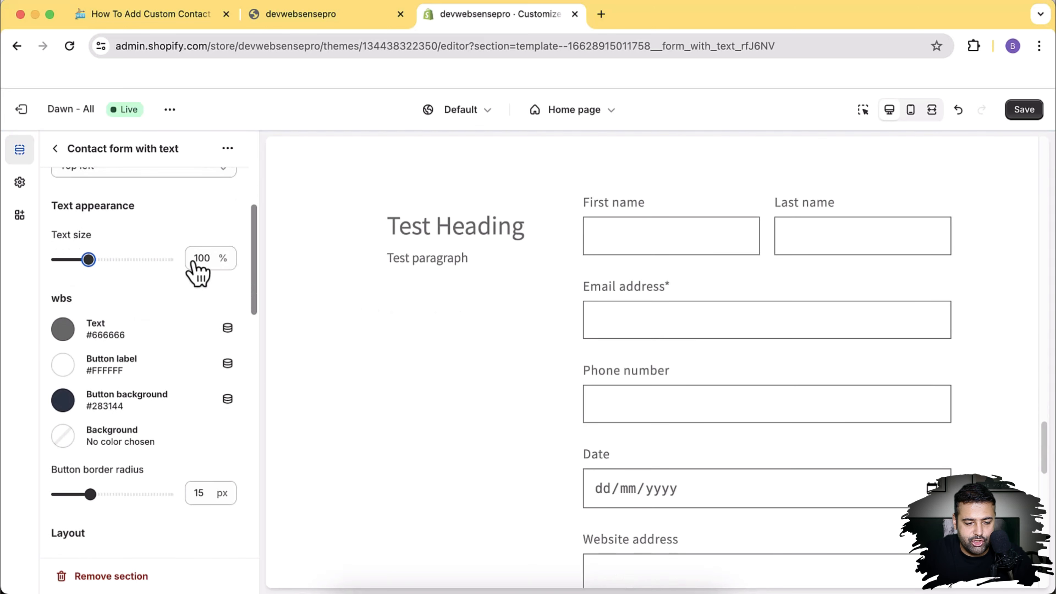
Step: Set the section text colour to red #FF0000
left_click(69, 334)
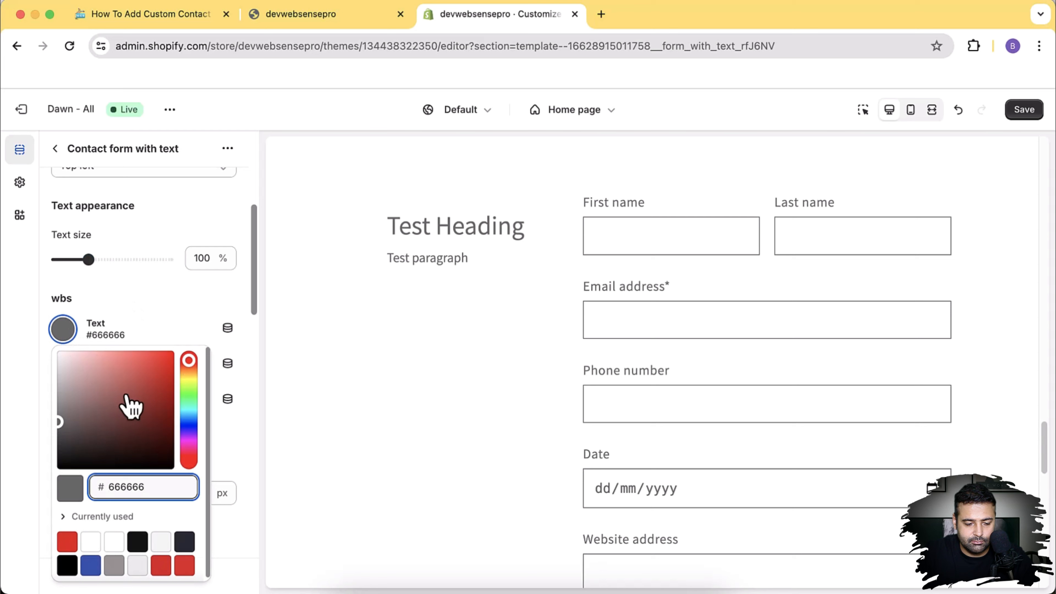
left_click_drag(123, 393, 174, 341)
left_click(172, 320)
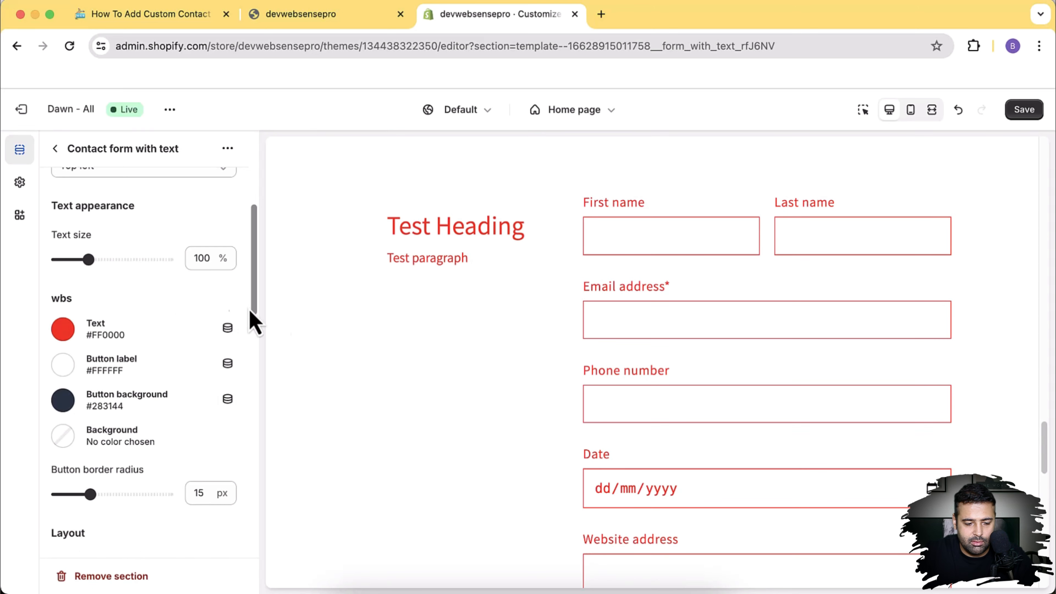
scroll(1050, 312, "down", 6)
scroll(1046, 308, "down", 10)
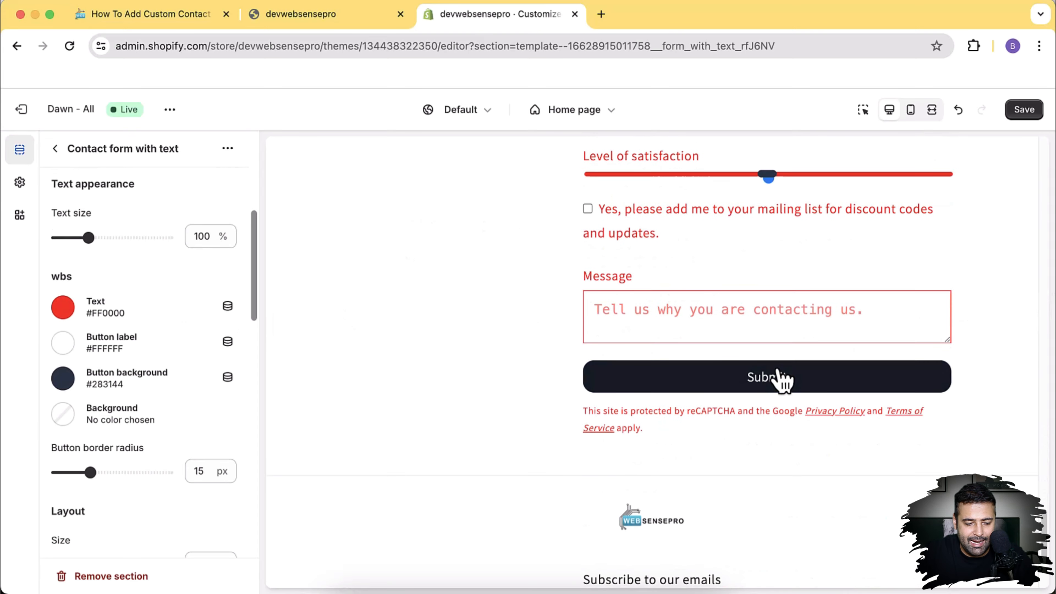
Step: Give the button label a light green #A1D91F colour
left_click(66, 345)
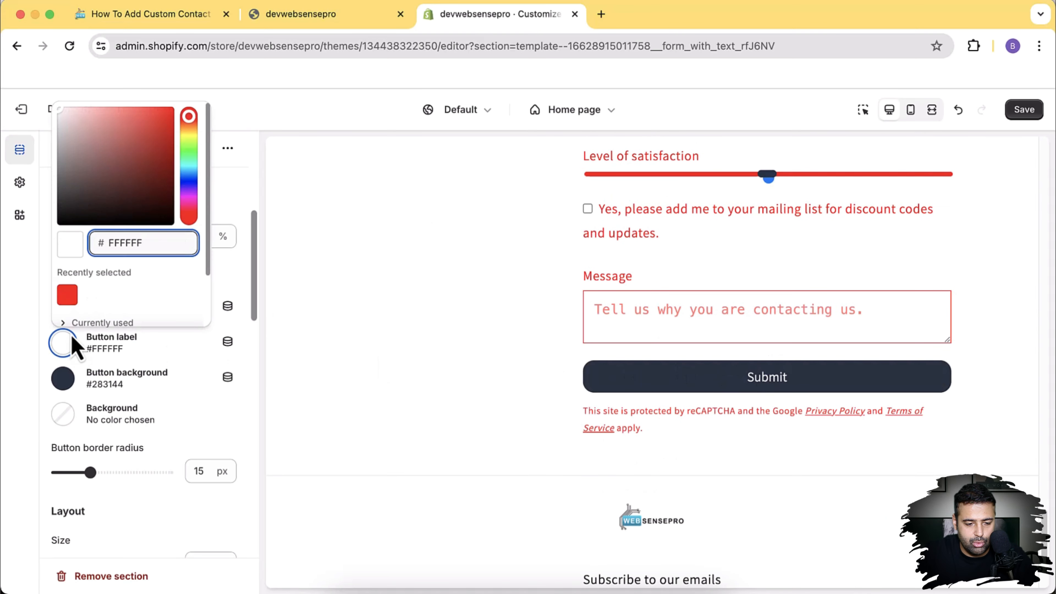
left_click(188, 140)
left_click(158, 126)
left_click(232, 211)
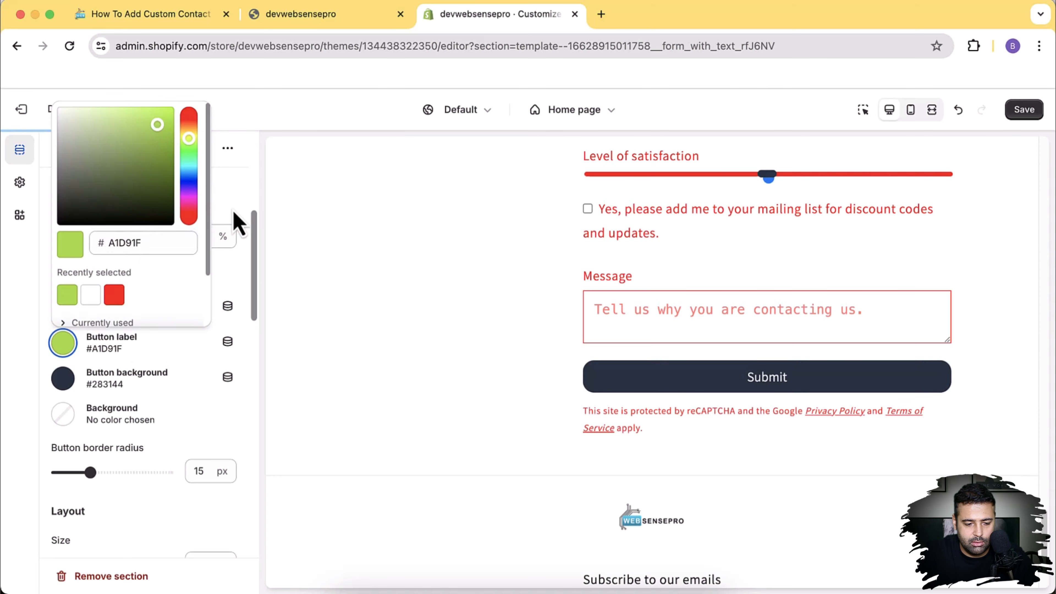
scroll(1006, 322, "down", 2)
scroll(1010, 333, "down", 8)
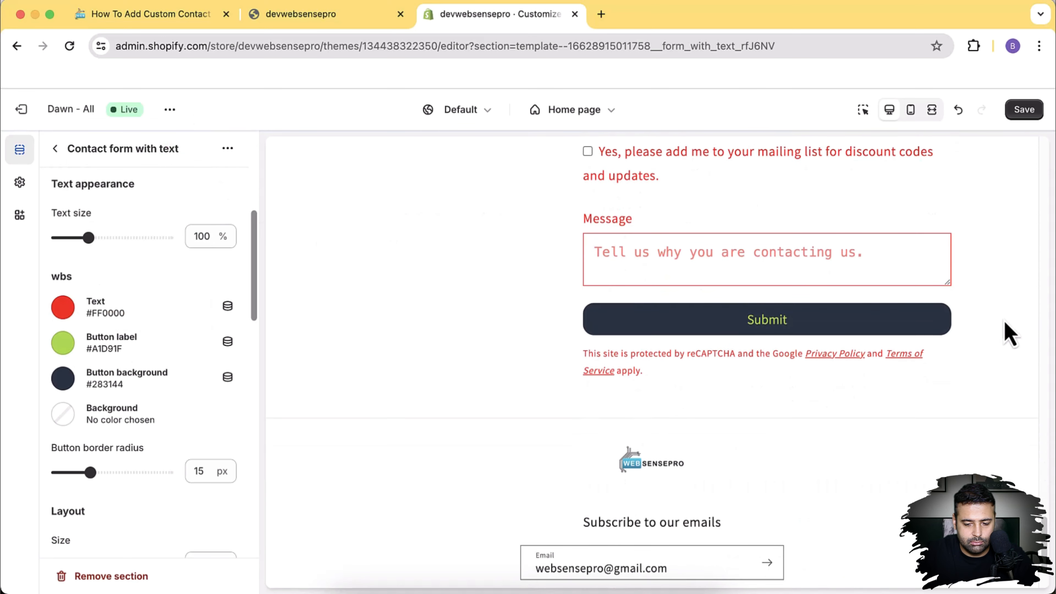
Step: Set the button background to near-black #030303
left_click(64, 379)
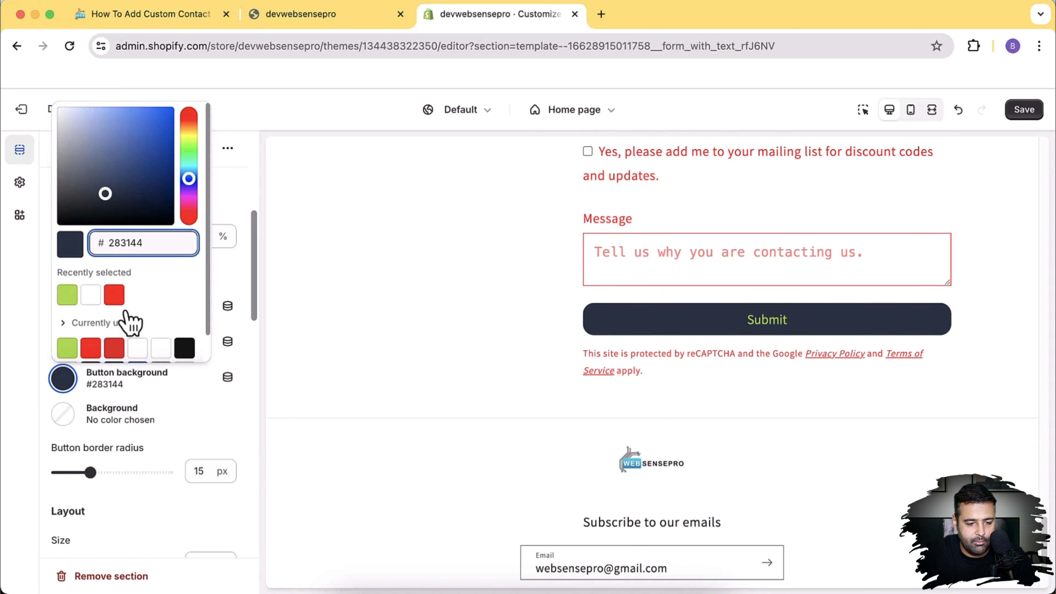
left_click_drag(125, 207, 56, 227)
left_click(229, 211)
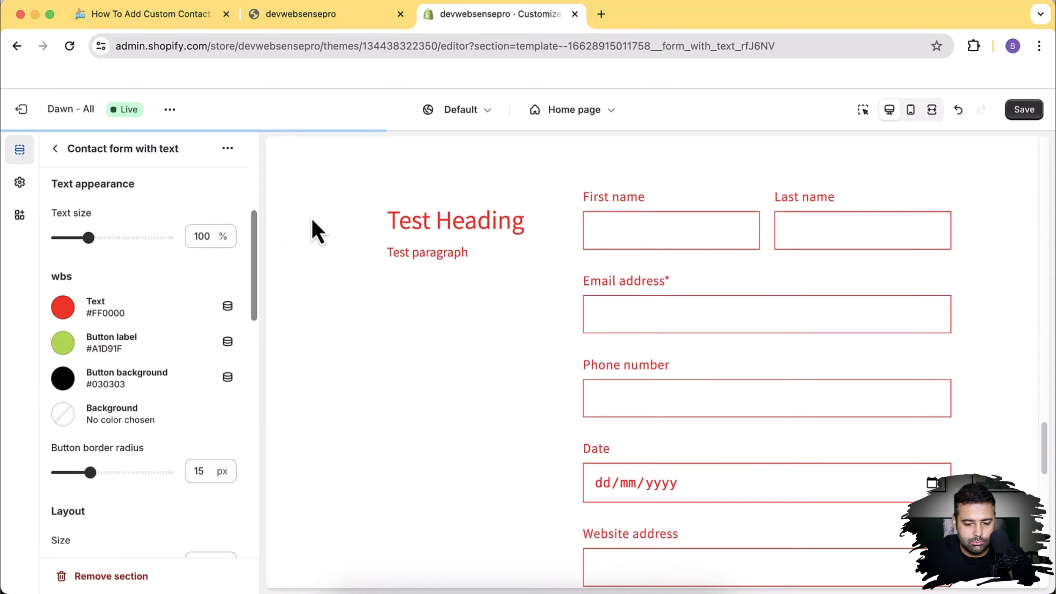
scroll(932, 295, "down", 8)
scroll(932, 308, "down", 7)
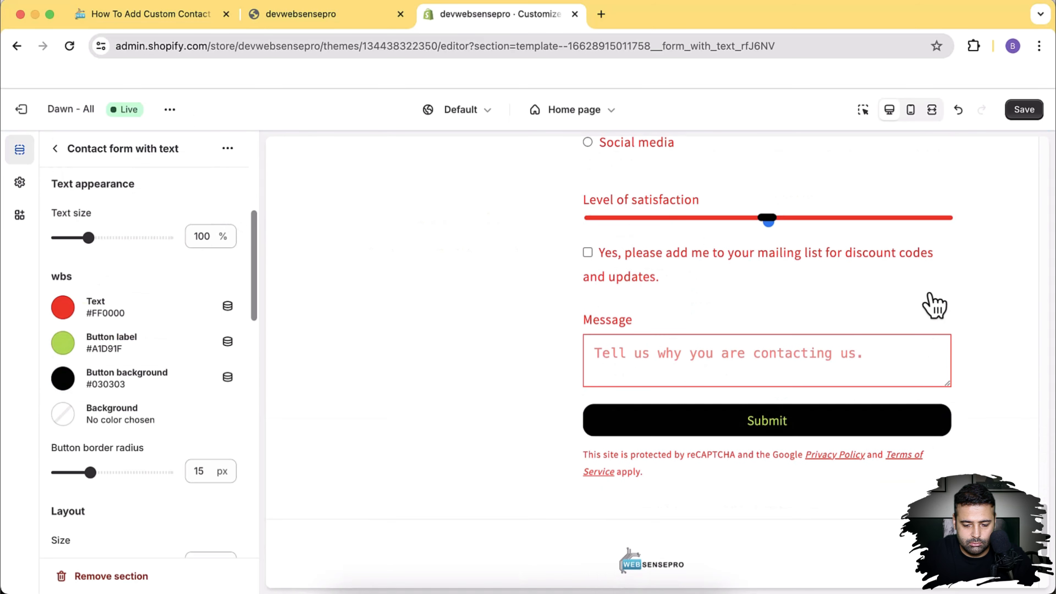
Step: Set the button corner radius to 0 px and the layout size from 85% to 70%
scroll(226, 318, "down", 5)
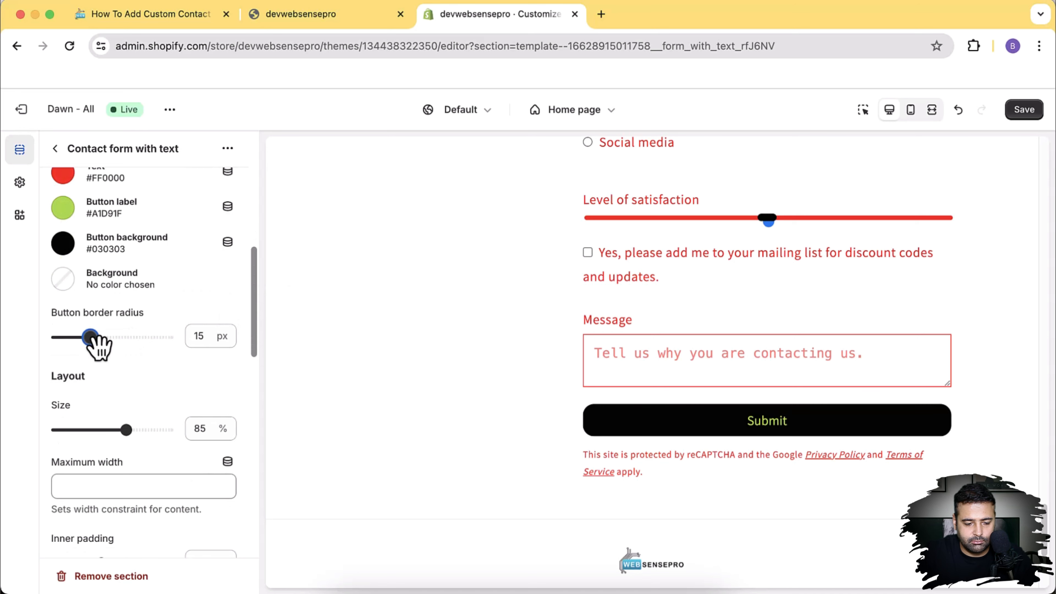
left_click_drag(93, 339, 57, 339)
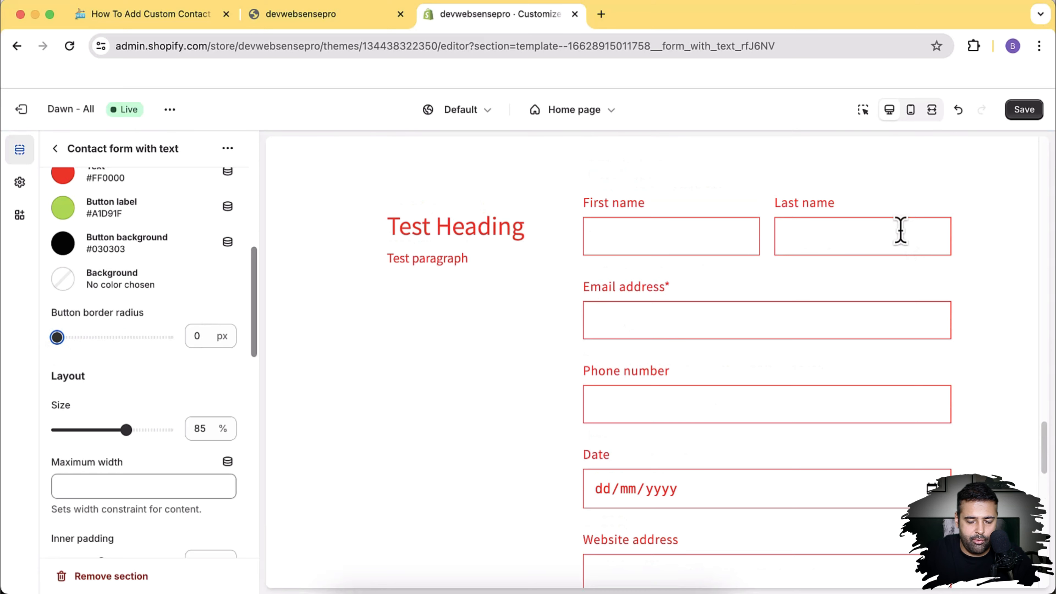
scroll(905, 226, "down", 15)
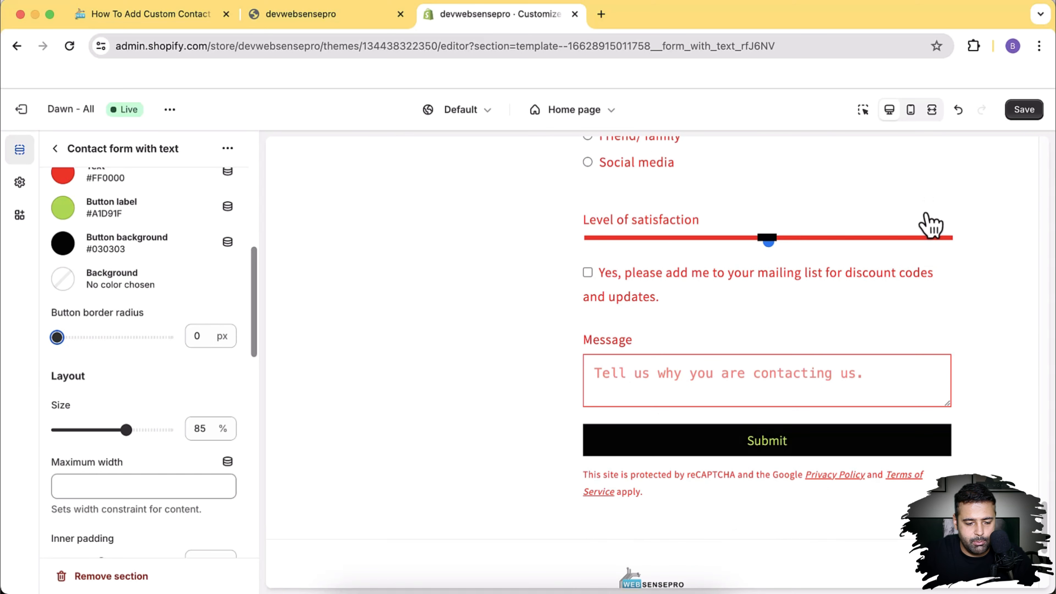
scroll(925, 214, "down", 4)
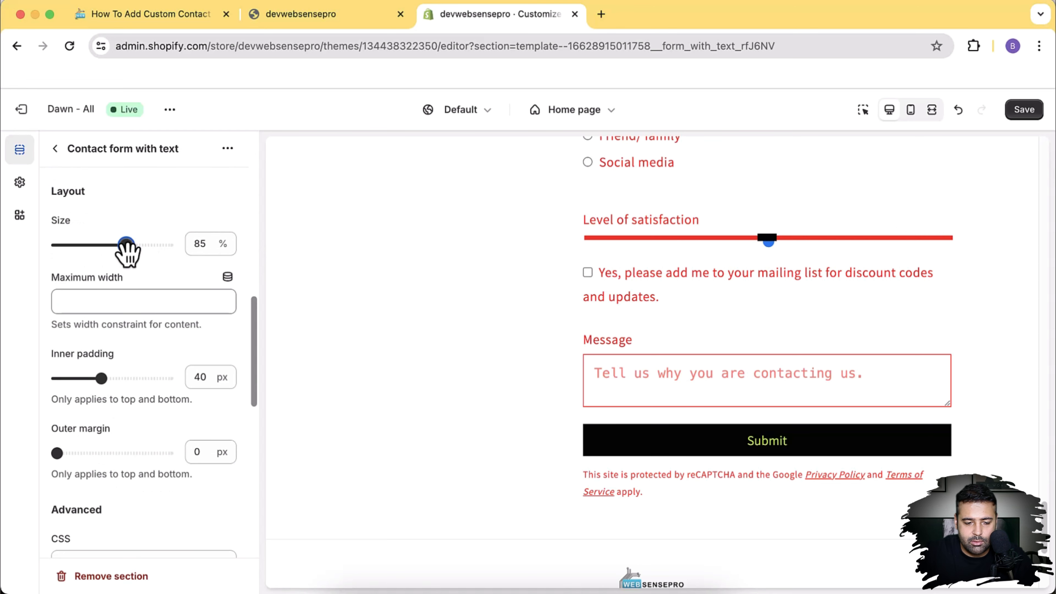
left_click_drag(129, 246, 84, 246)
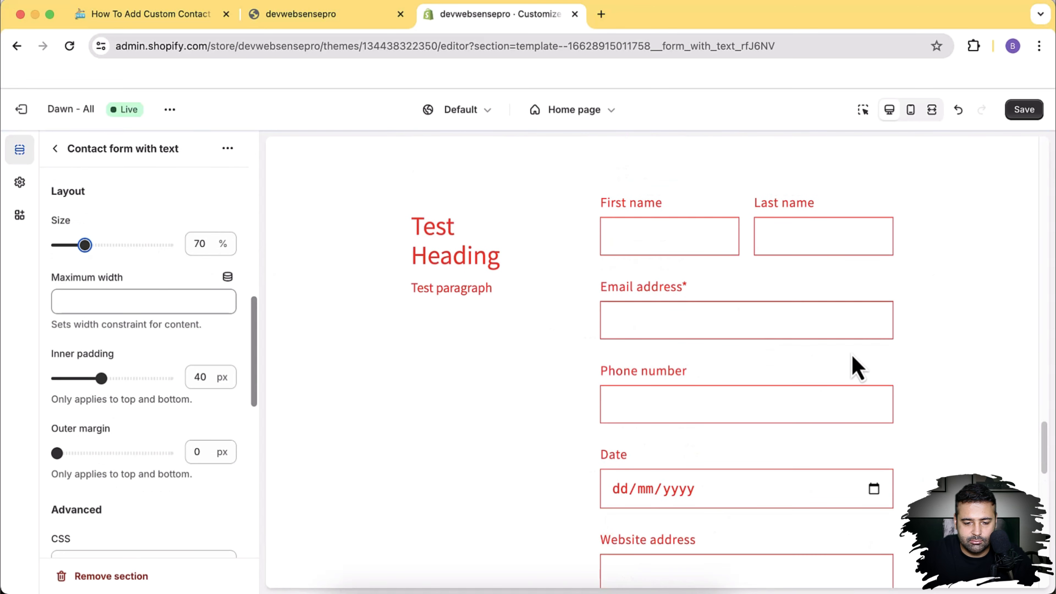
scroll(855, 365, "down", 10)
scroll(188, 300, "down", 3)
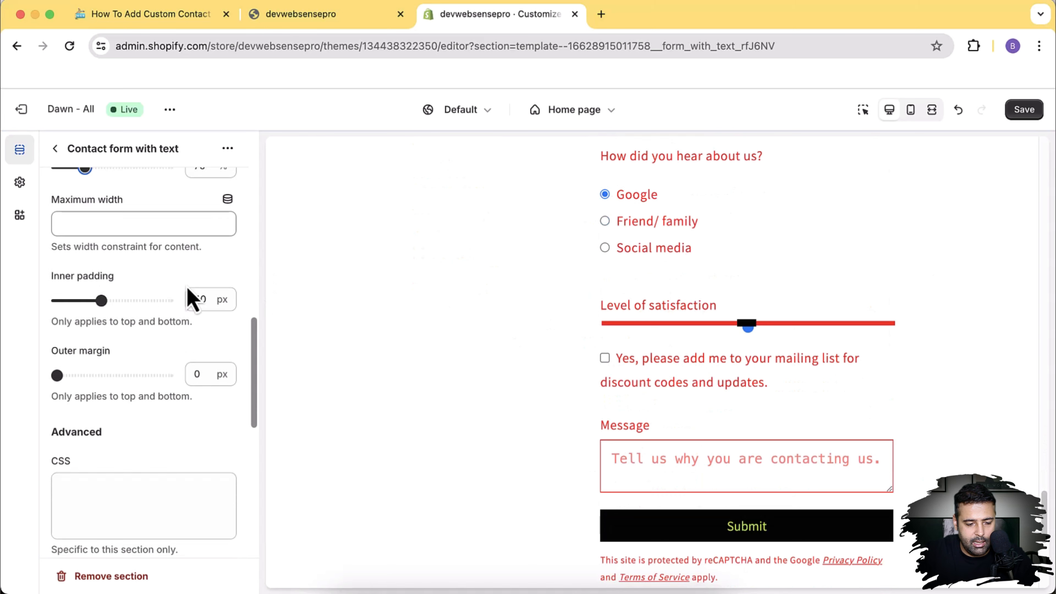
scroll(188, 295, "up", 1)
scroll(187, 299, "down", 3)
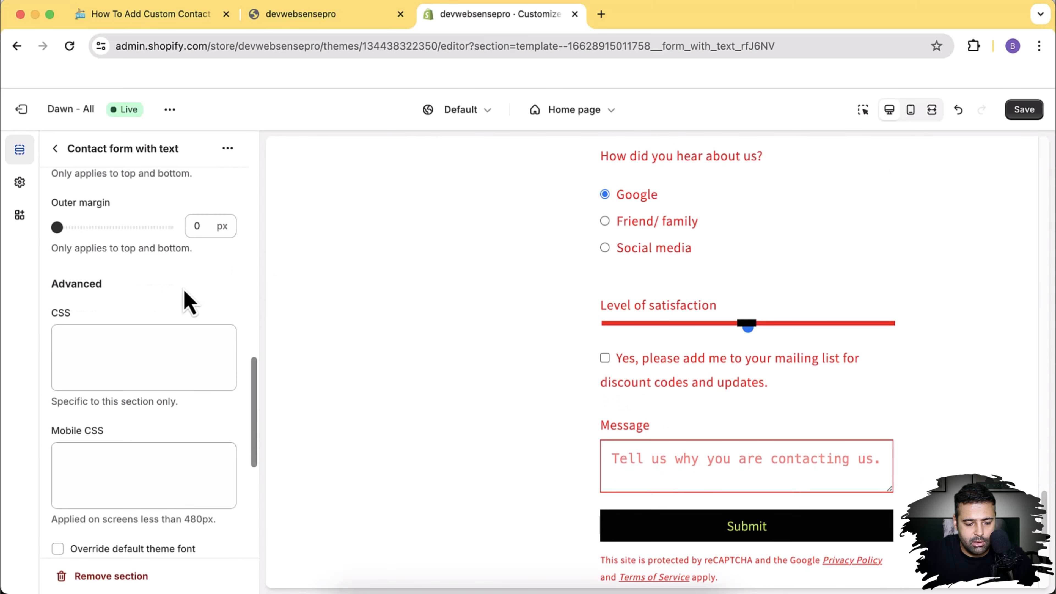
left_click(104, 331)
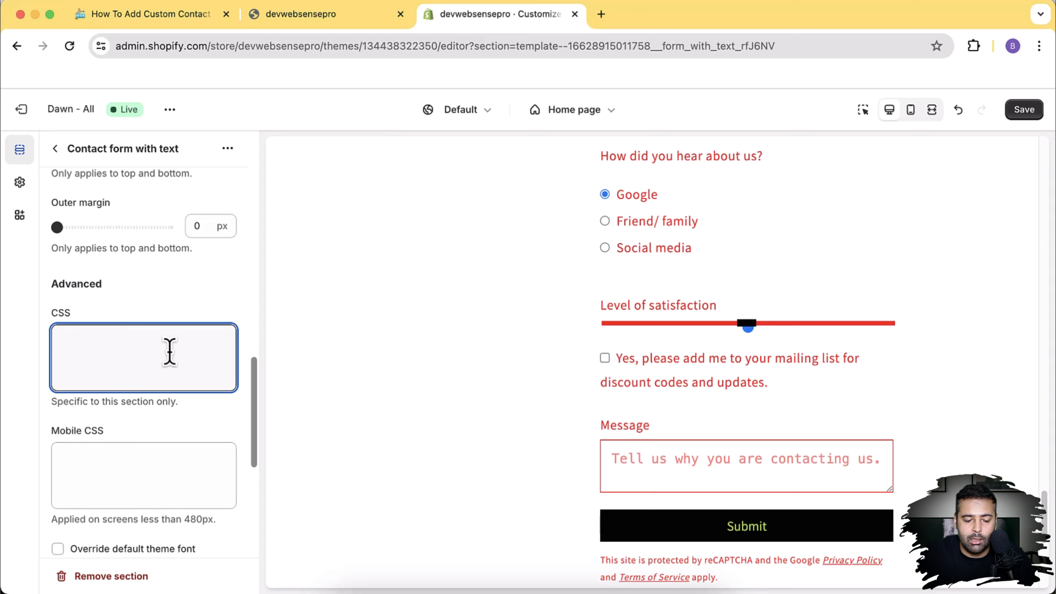
scroll(170, 351, "down", 8)
scroll(170, 362, "up", 6)
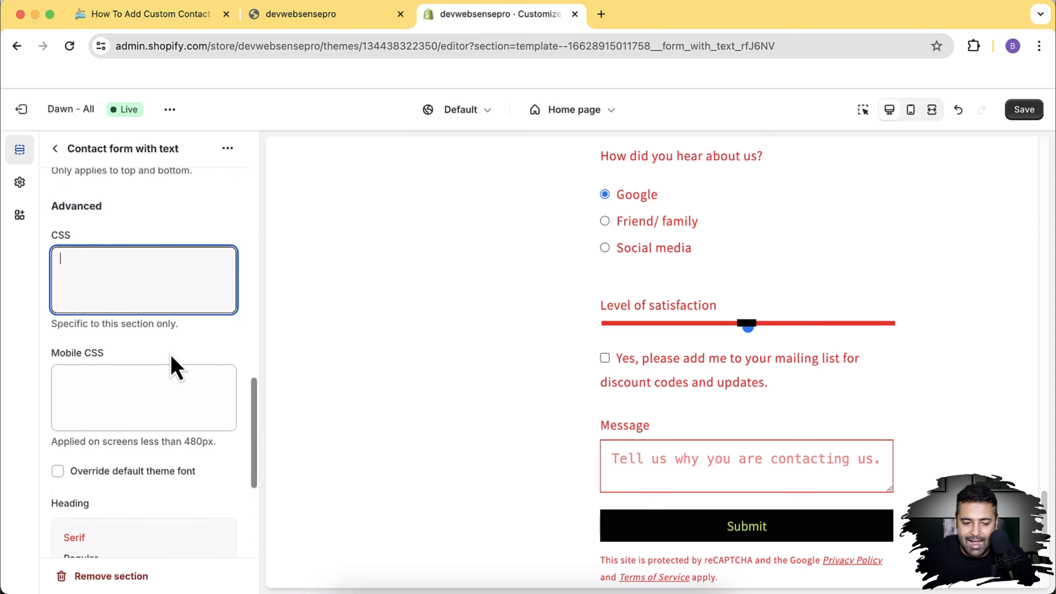
scroll(175, 366, "up", 2)
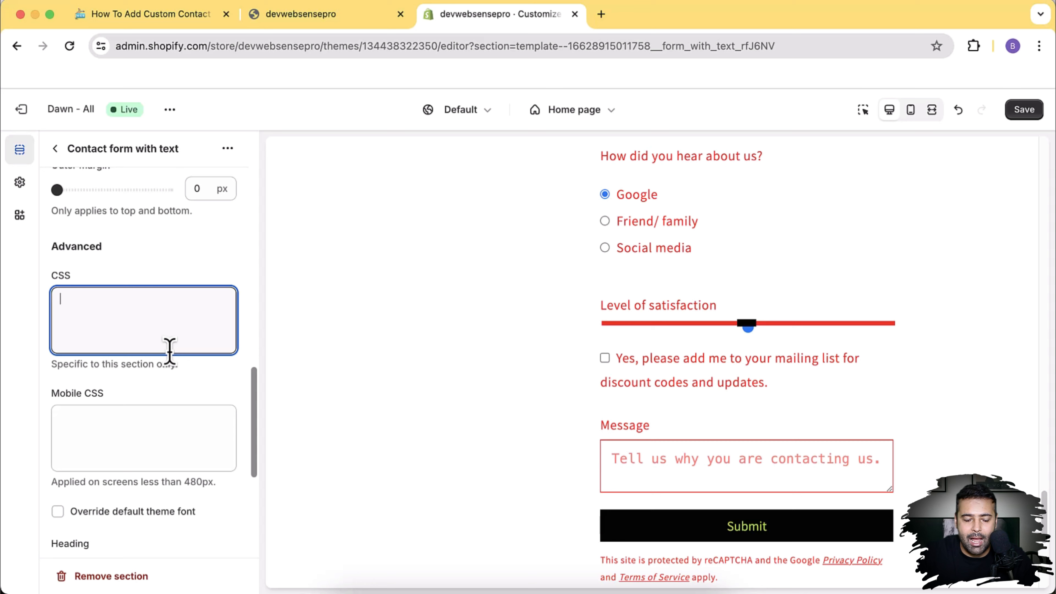
left_click(129, 424)
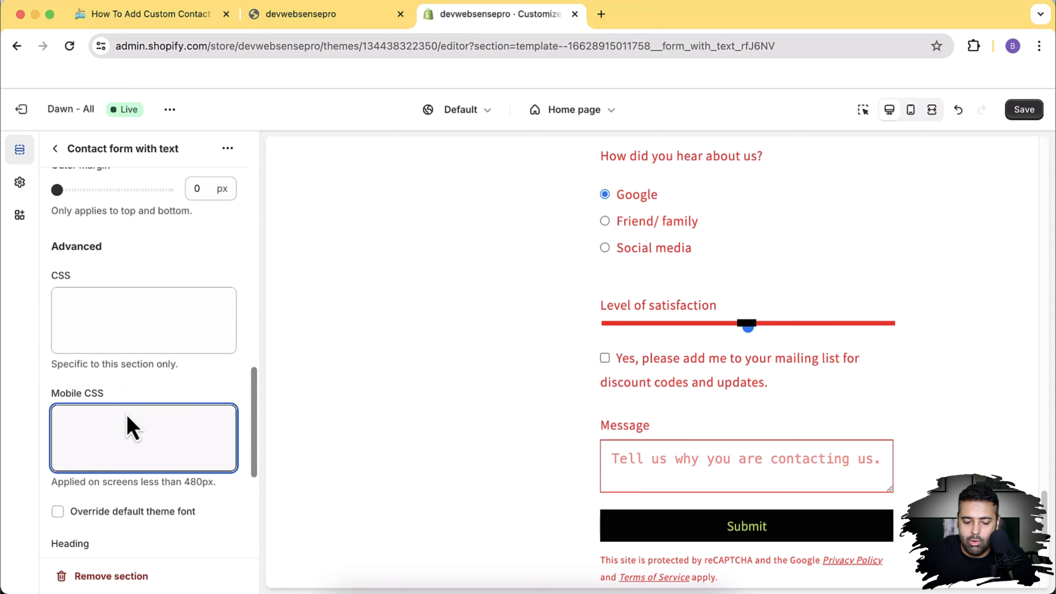
scroll(131, 427, "up", 6)
scroll(137, 416, "down", 12)
left_click_drag(185, 326, 214, 327)
scroll(216, 384, "up", 20)
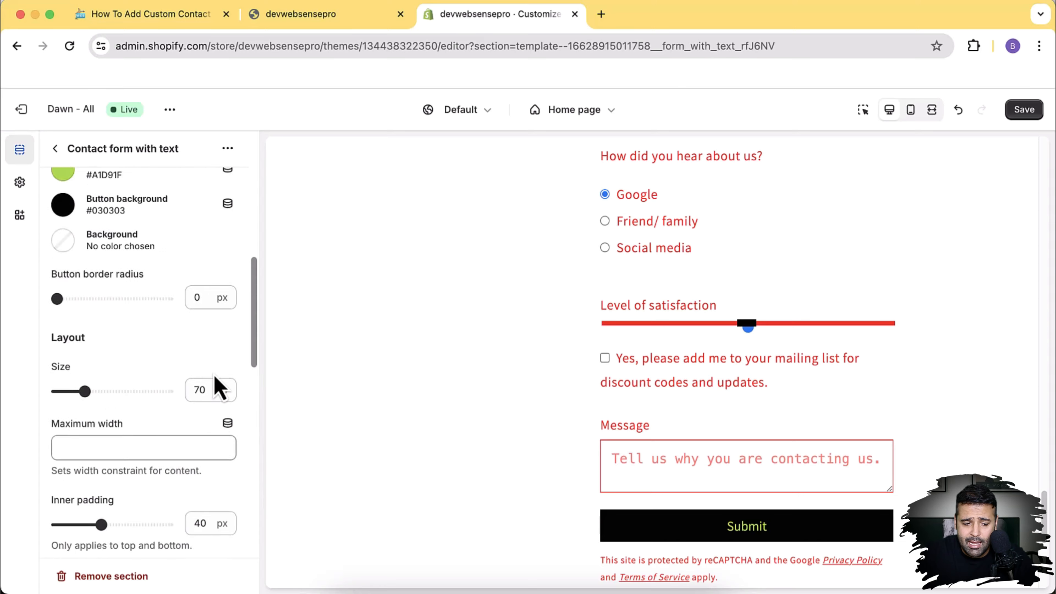
scroll(214, 383, "up", 5)
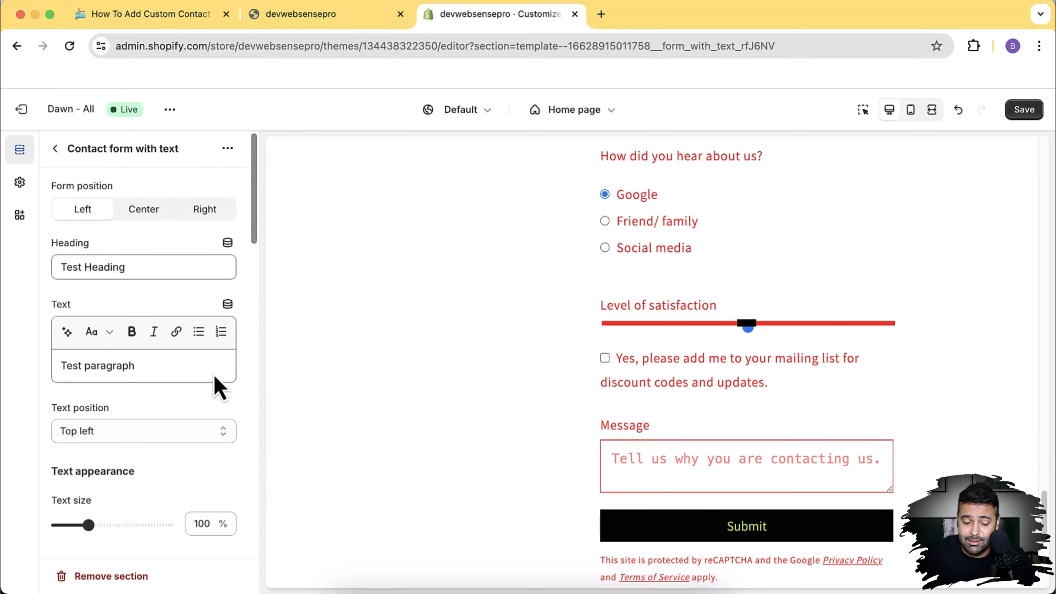
left_click(318, 18)
scroll(382, 255, "up", 20)
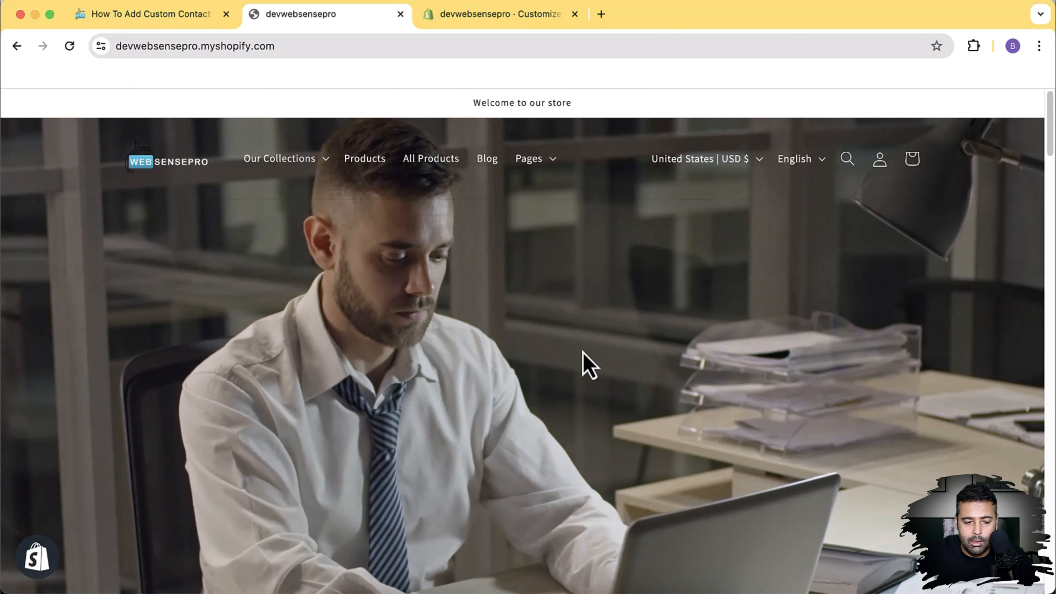
left_click(318, 163)
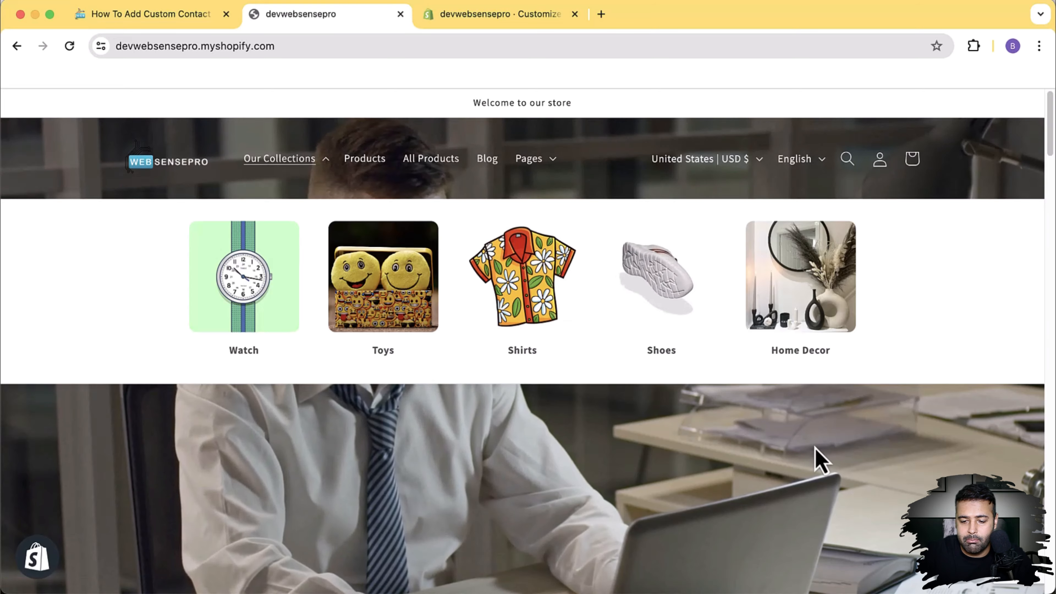
left_click(815, 449)
scroll(787, 326, "down", 15)
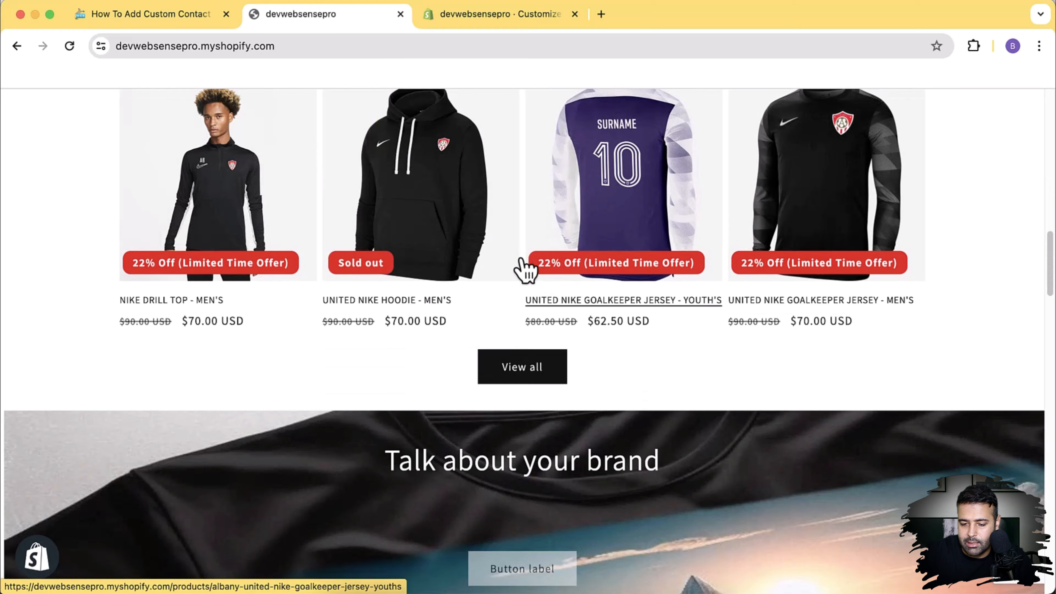
scroll(522, 270, "down", 5)
scroll(523, 270, "down", 15)
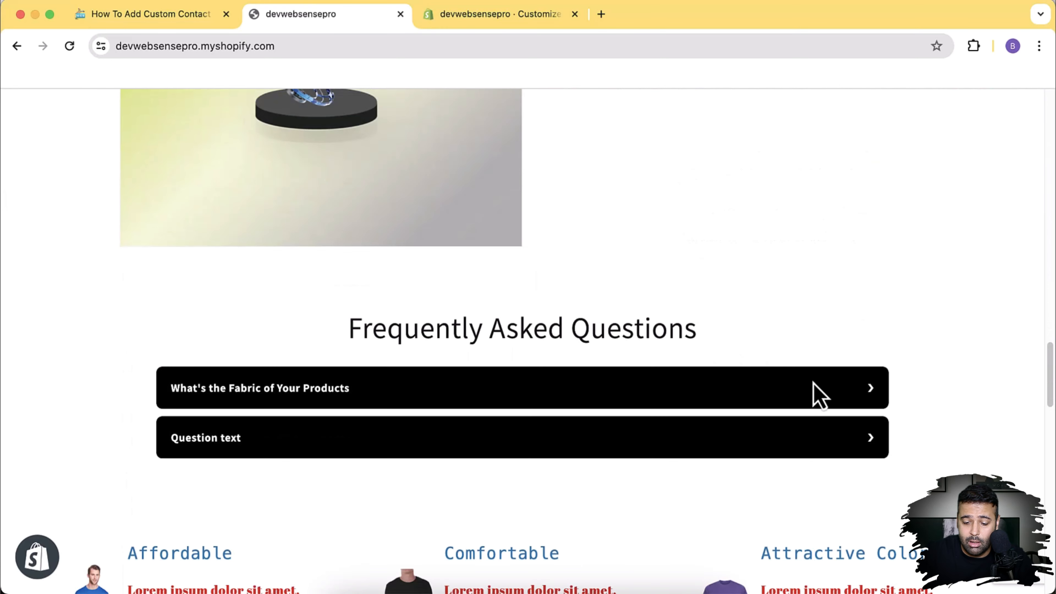
left_click(822, 396)
left_click(862, 396)
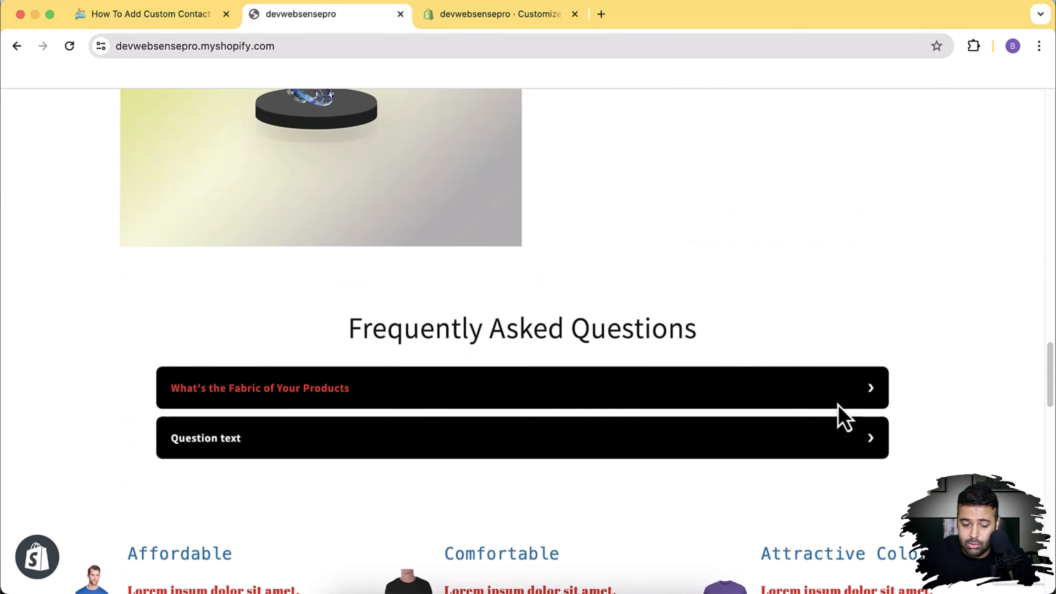
left_click(811, 441)
scroll(805, 433, "down", 7)
left_click(884, 167)
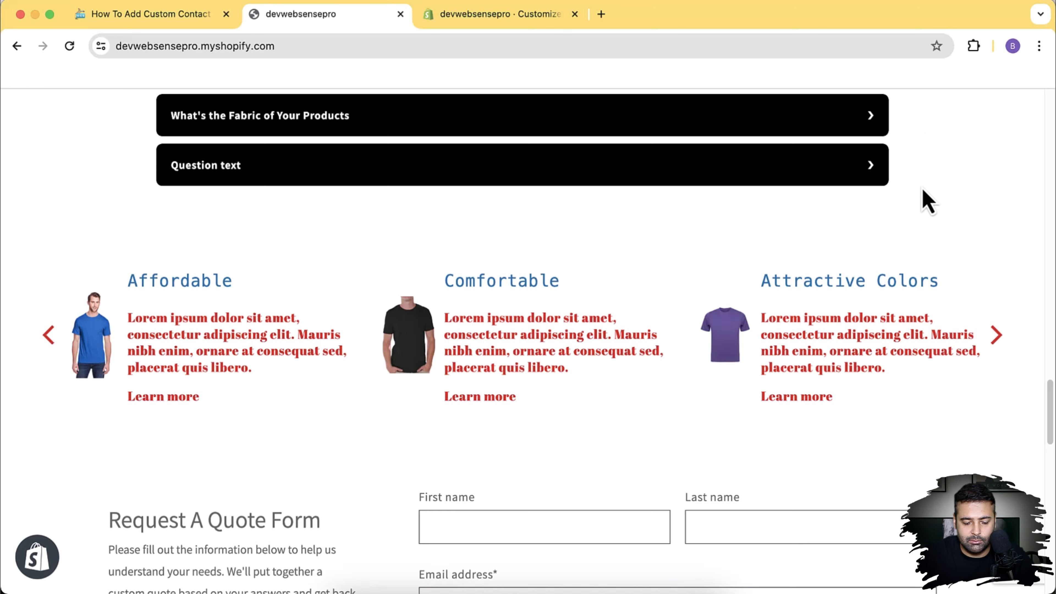
scroll(922, 188, "down", 9)
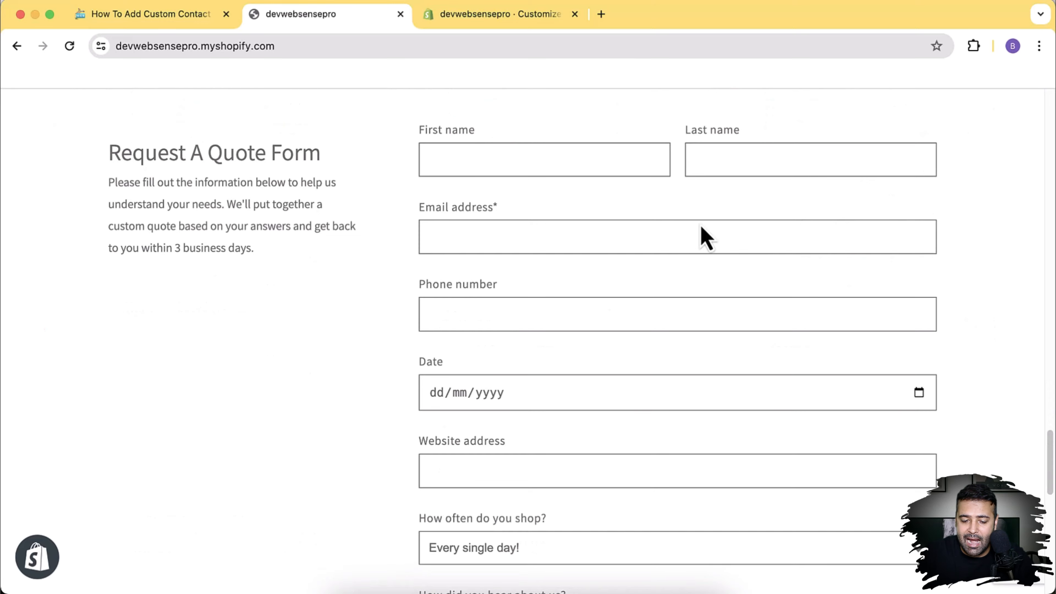
scroll(662, 229, "down", 6)
scroll(662, 229, "up", 5)
scroll(662, 228, "down", 1)
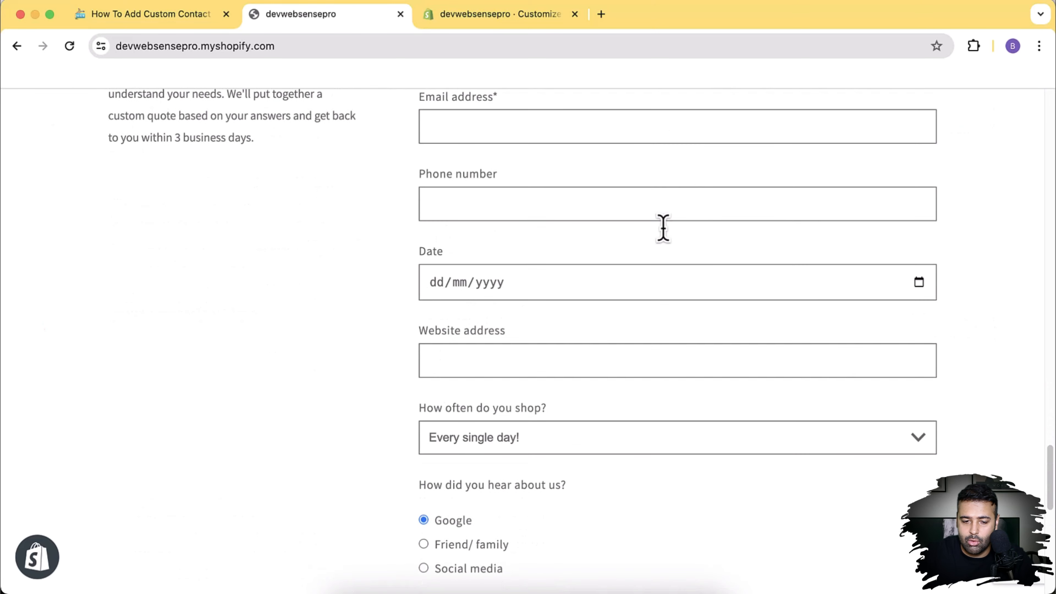
scroll(663, 228, "up", 2)
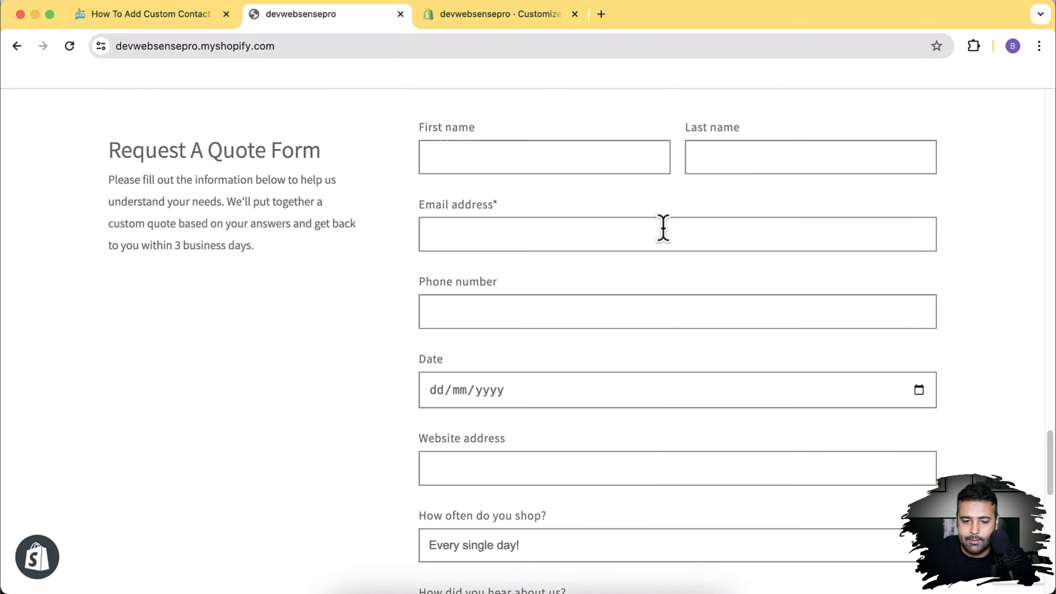
scroll(662, 228, "down", 1)
left_click(477, 17)
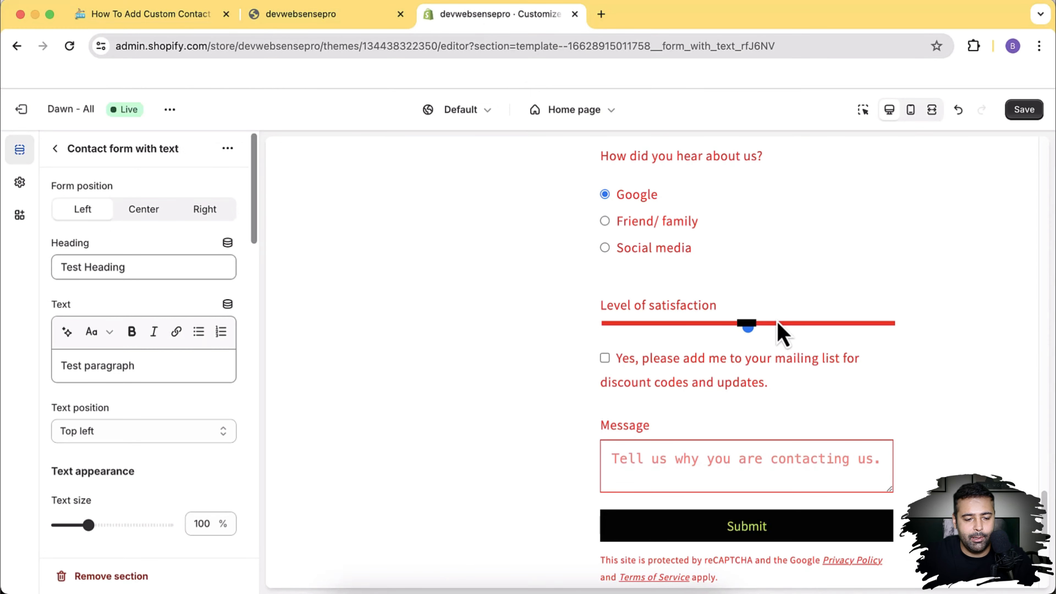
Step: Exit the editor discarding unsaved changes, then add Dawn from Popular free themes
left_click(21, 110)
left_click(717, 382)
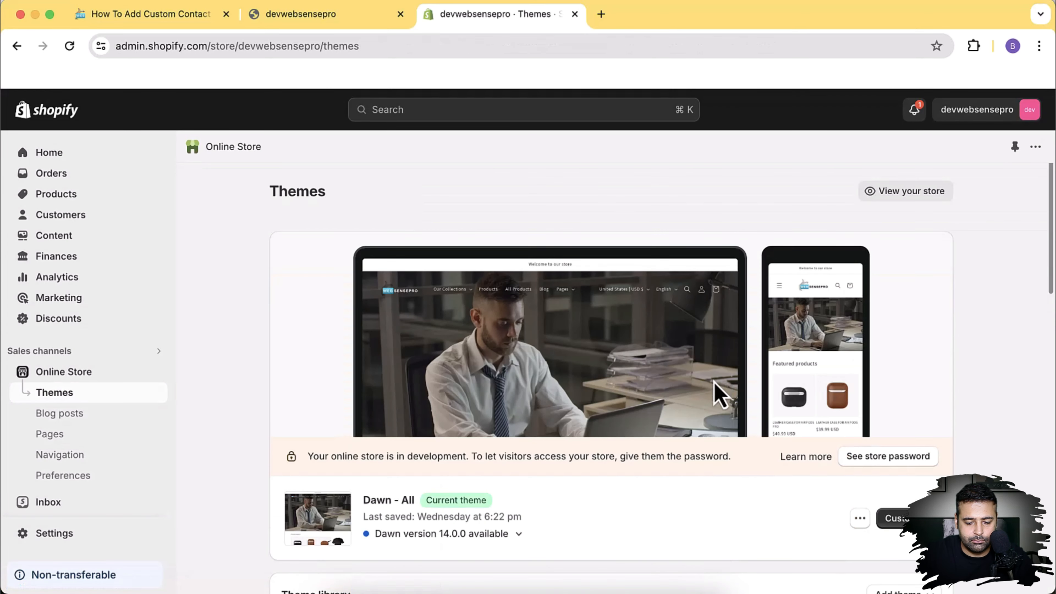
scroll(707, 390, "down", 5)
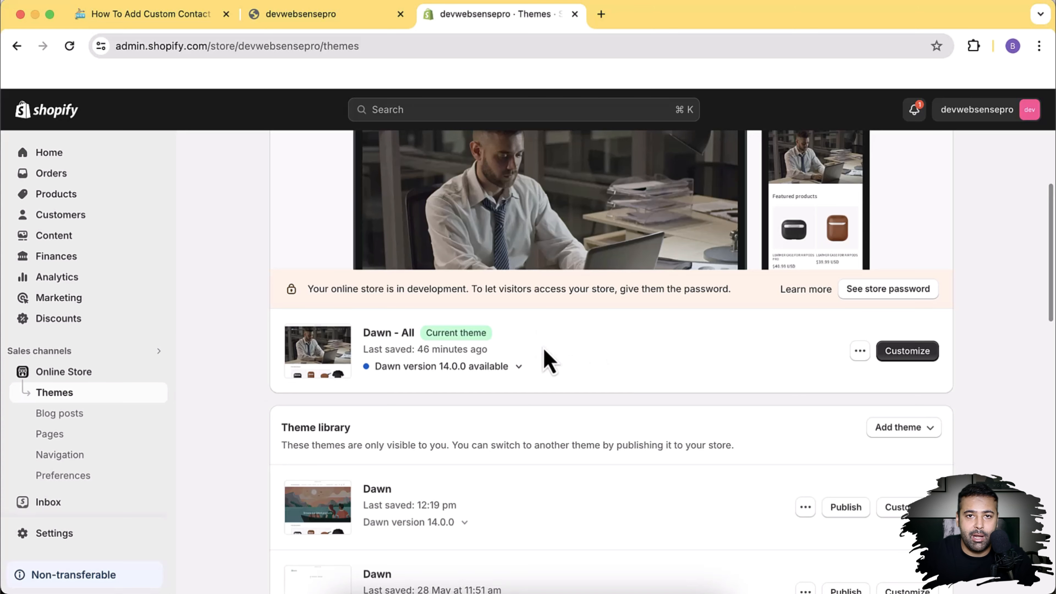
scroll(548, 360, "down", 8)
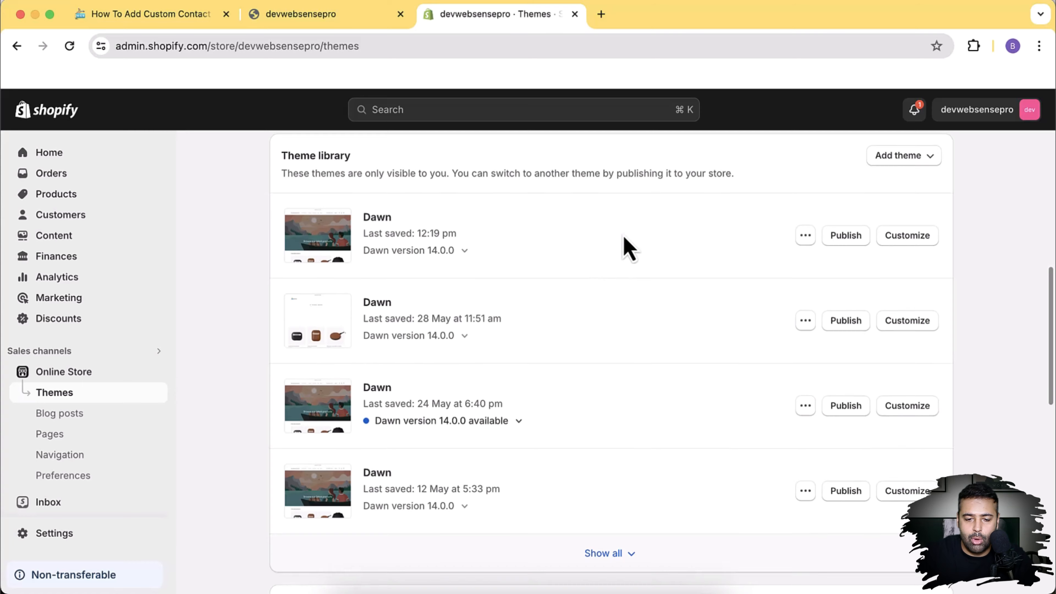
scroll(624, 246, "down", 12)
scroll(750, 266, "down", 2)
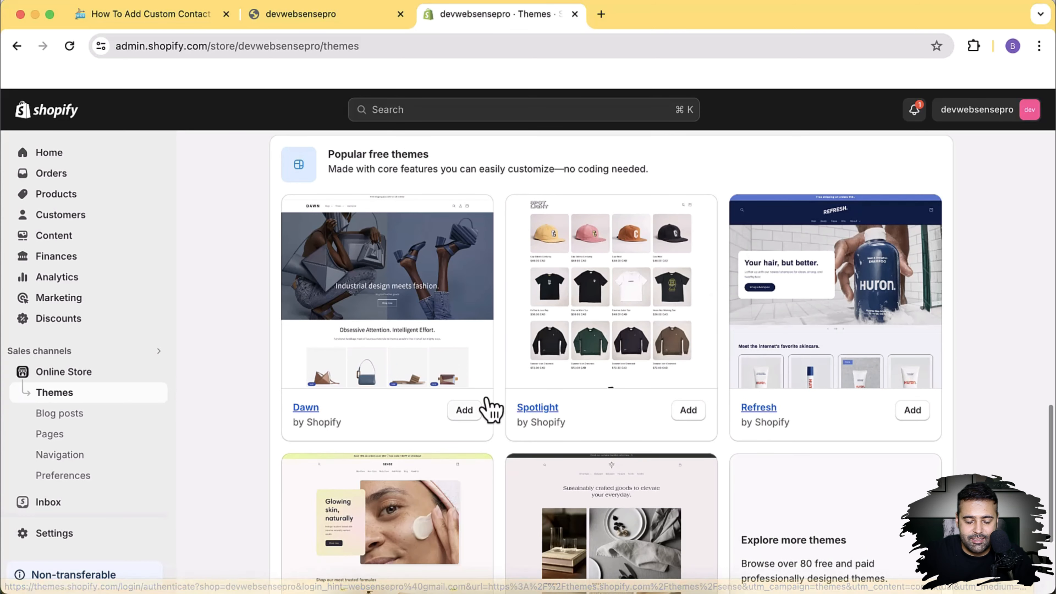
left_click(464, 414)
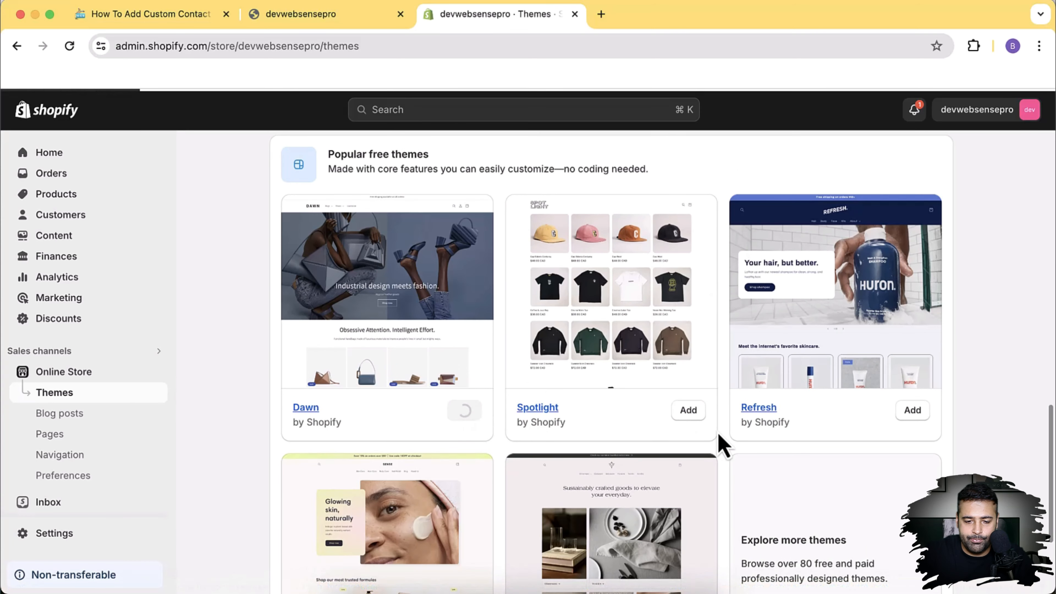
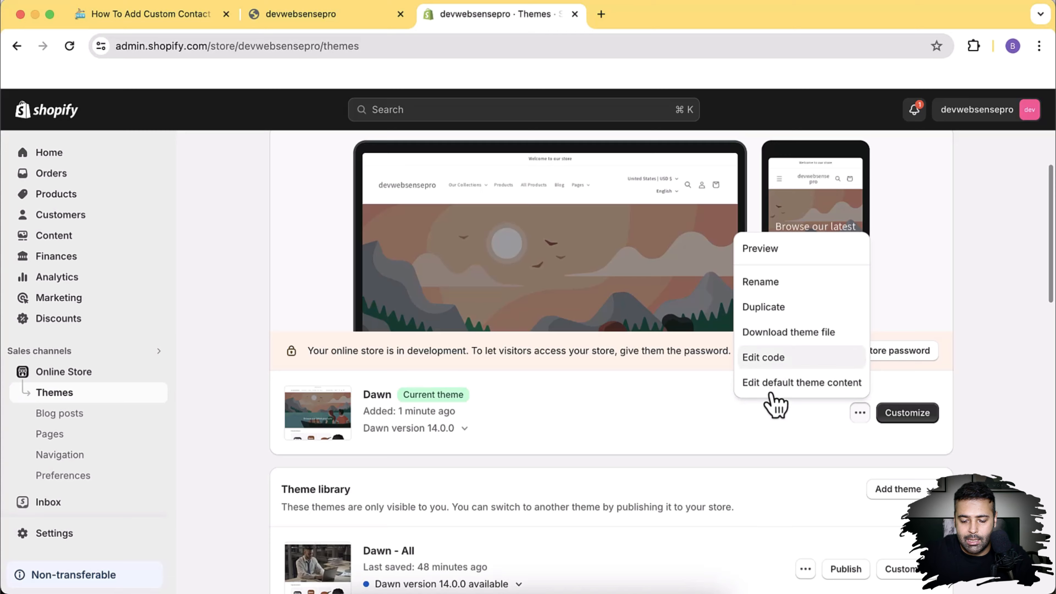
Step: Choose Edit code from the Dawn theme's menu to open its theme code
left_click(764, 358)
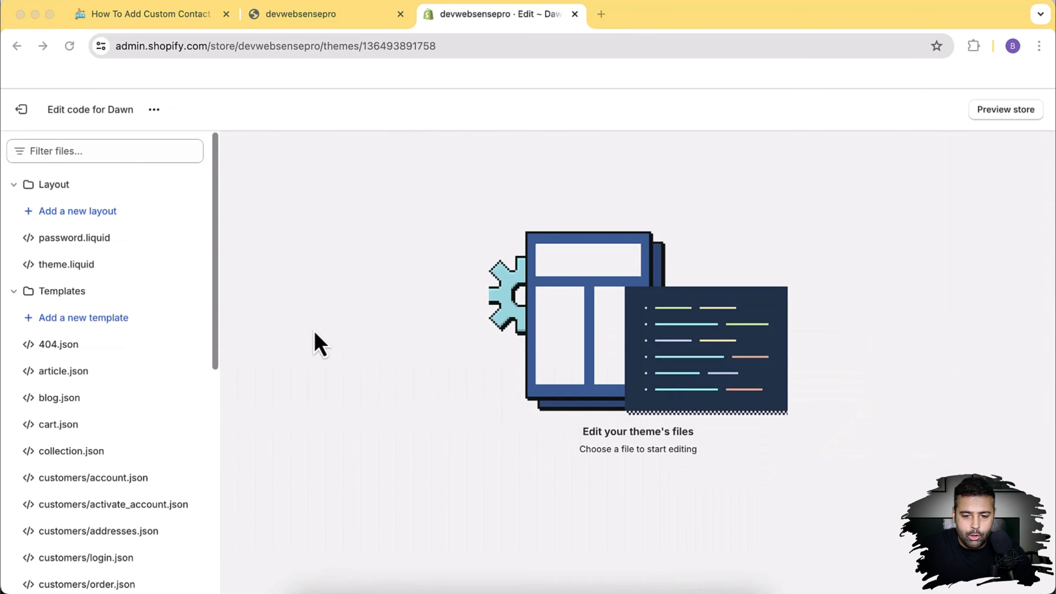
Step: Create a new Liquid section file named contact-form-section under Sections
scroll(185, 219, "down", 10)
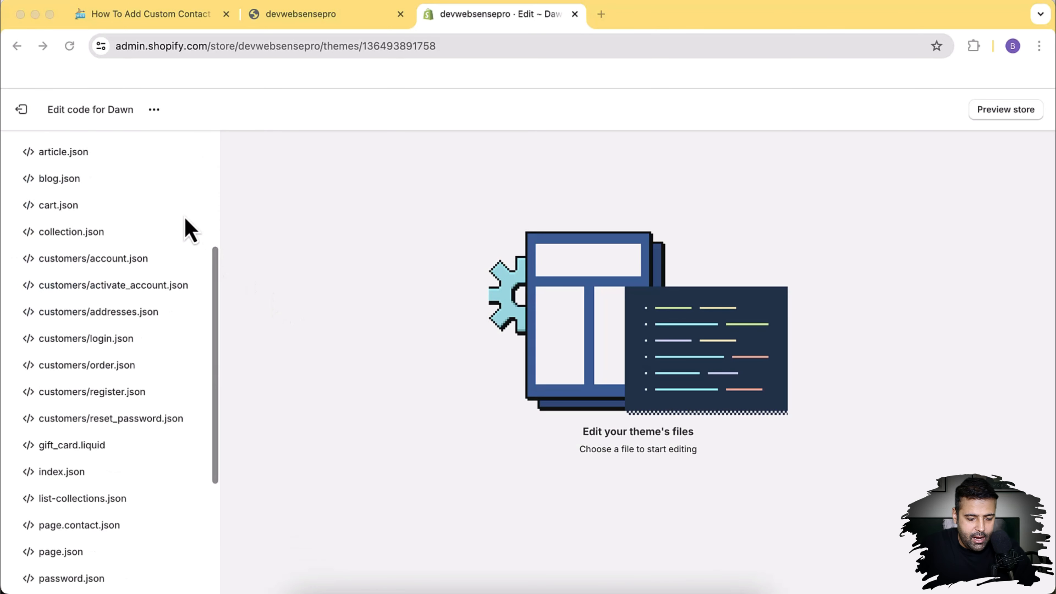
scroll(186, 219, "down", 1)
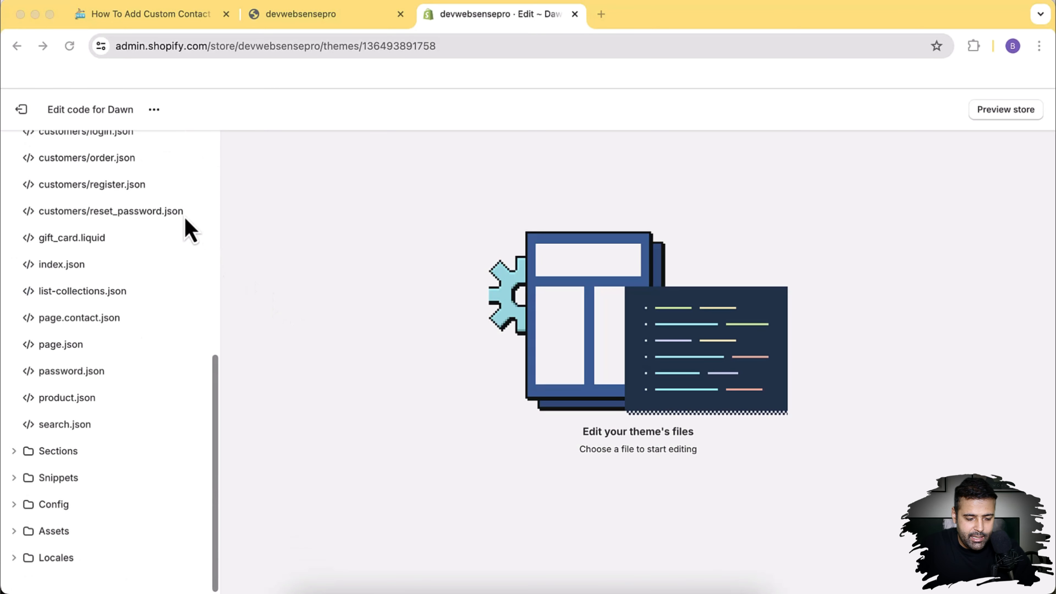
left_click(14, 453)
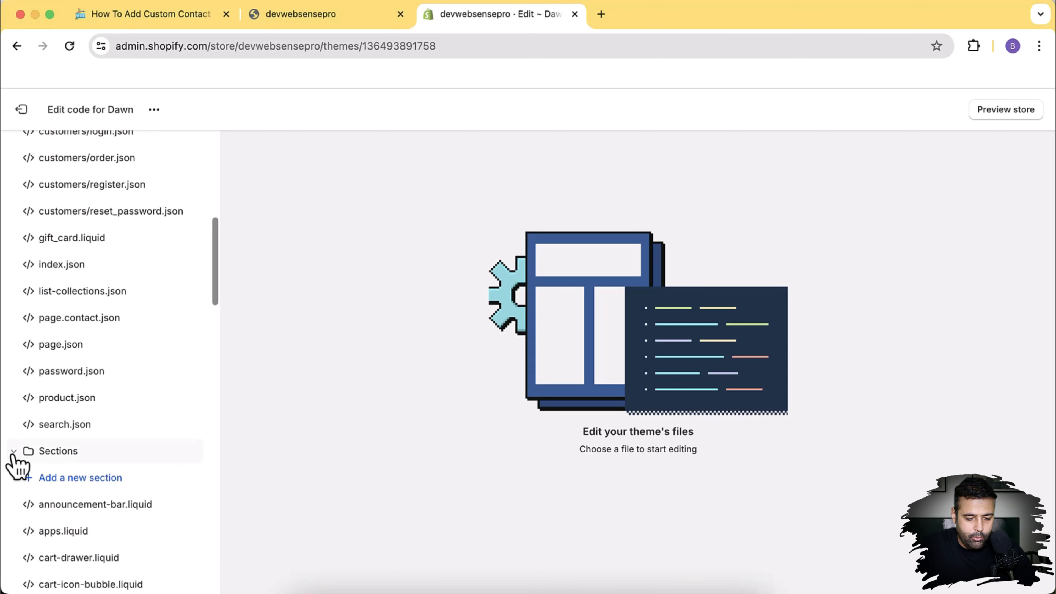
scroll(25, 441, "down", 6)
left_click(120, 251)
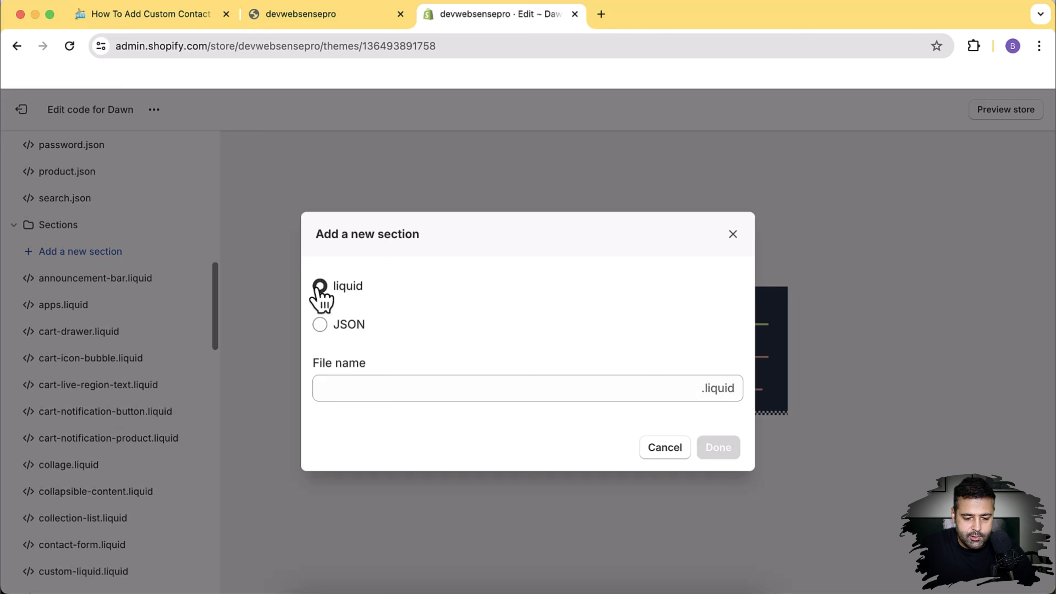
left_click(376, 398)
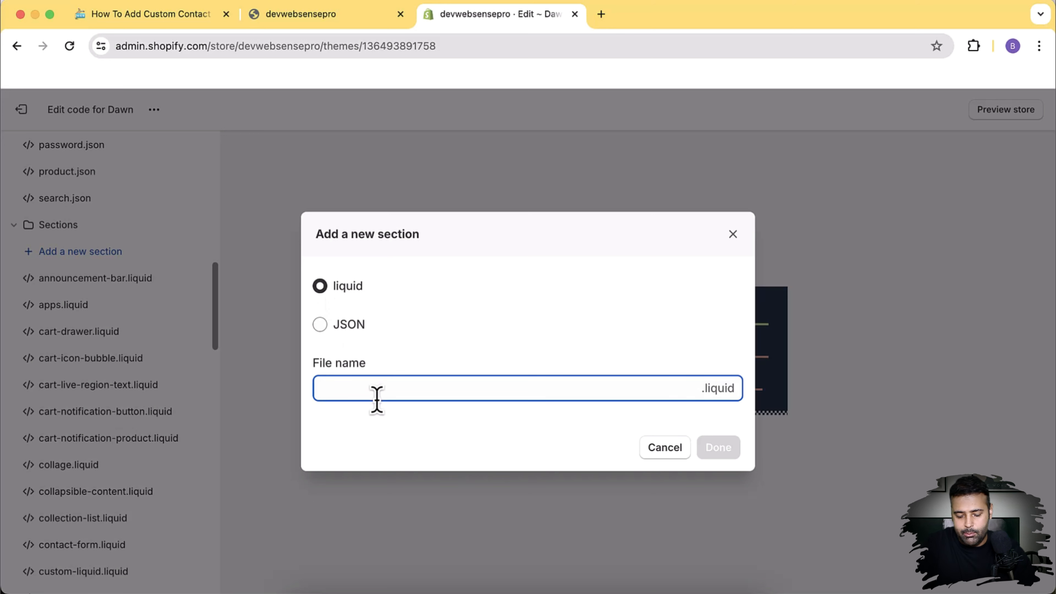
type("contact-form-section")
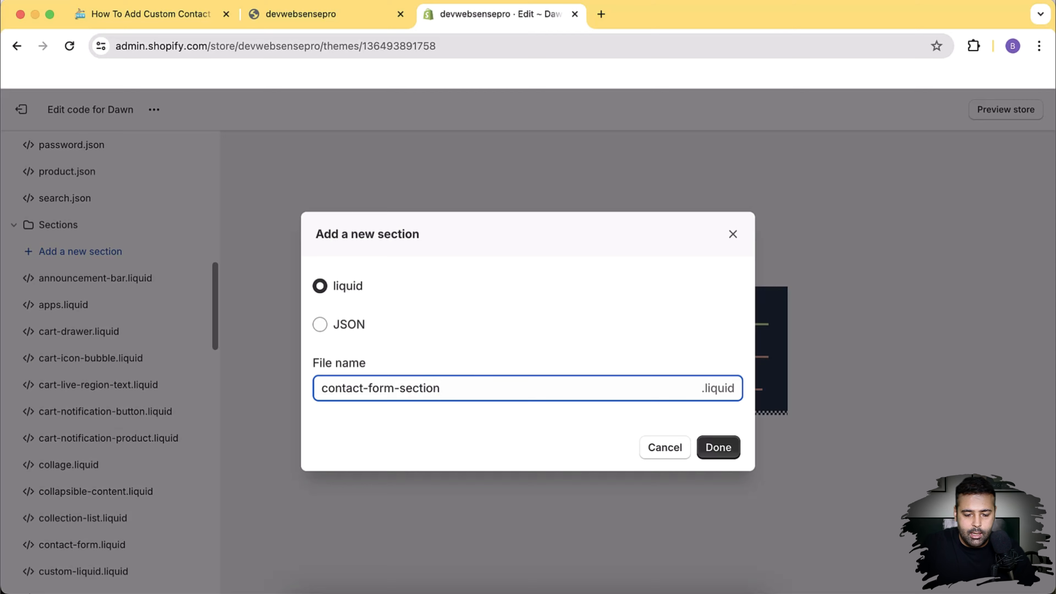
left_click(720, 457)
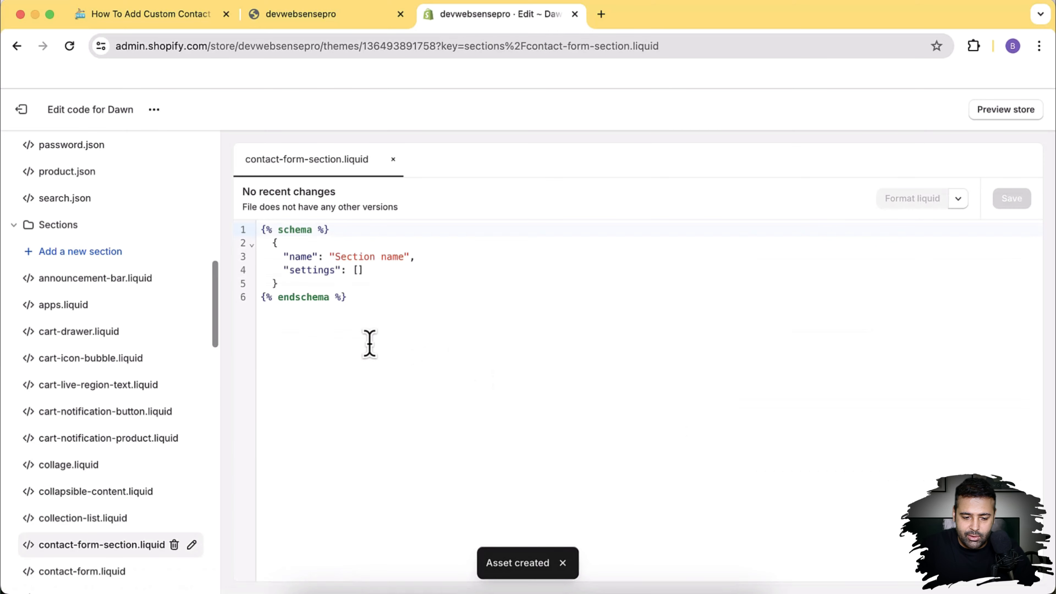
Step: Delete the new file's starter schema code and bring up the tutorial blog post
left_click_drag(369, 344, 259, 236)
key("BackSpace")
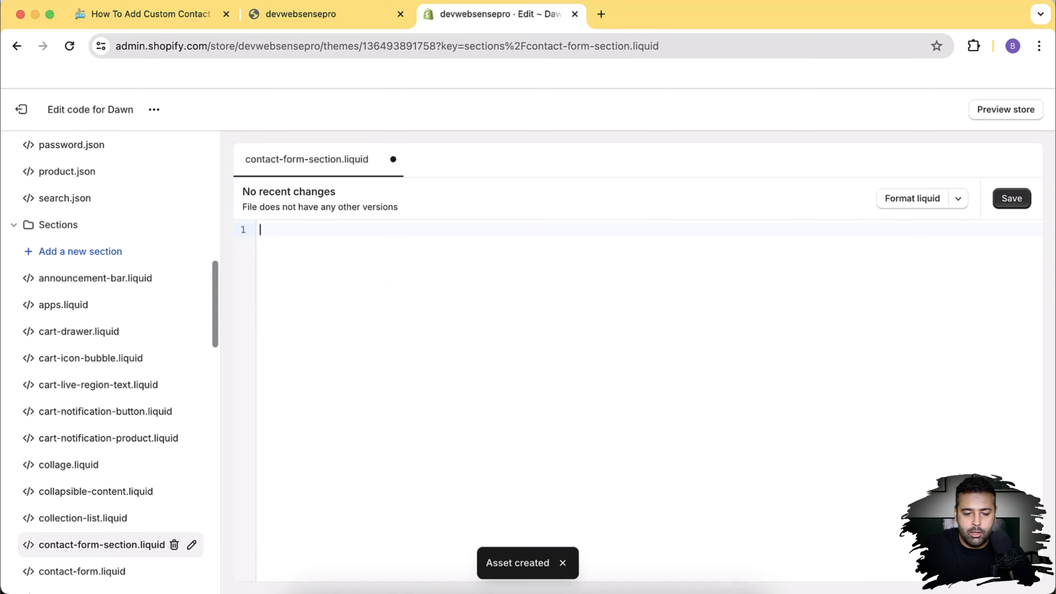
left_click(149, 14)
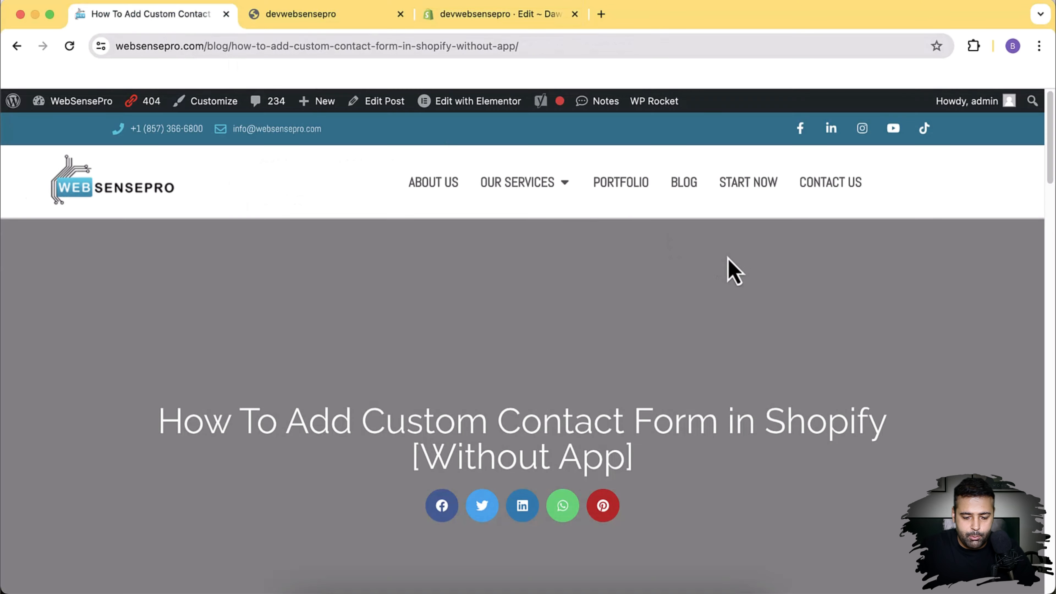
Step: Copy the Step1: Create A New Section form code from the WebSensePro blog post
scroll(728, 258, "down", 15)
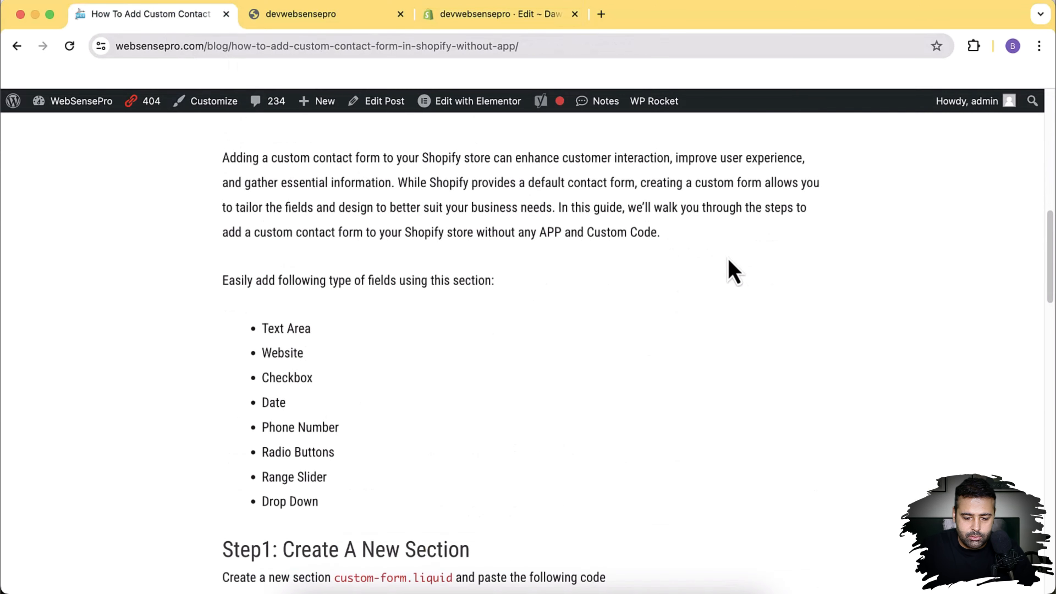
scroll(727, 258, "down", 10)
scroll(728, 259, "up", 1)
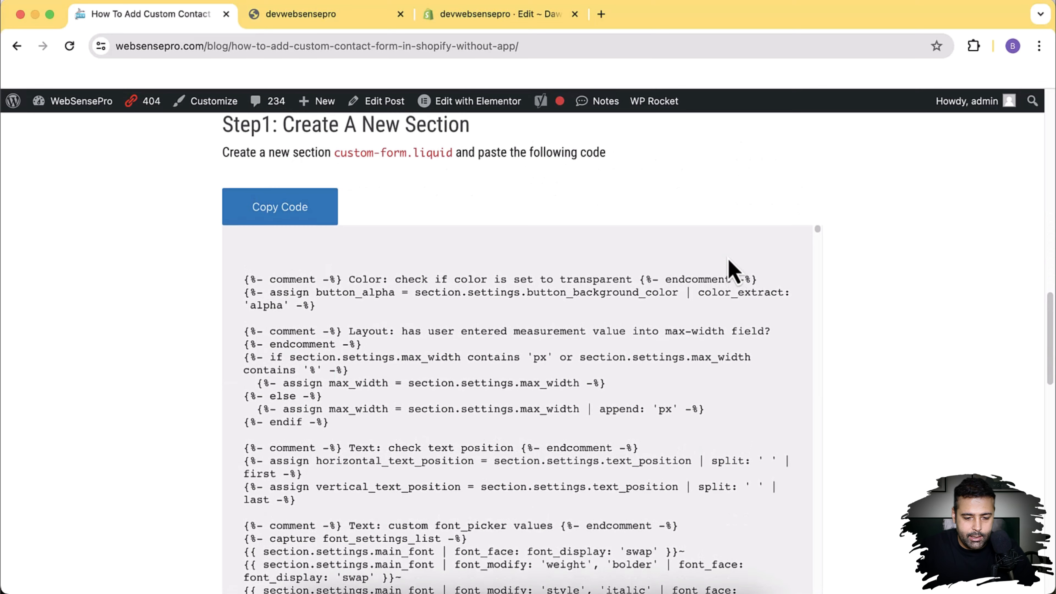
left_click_drag(334, 157, 384, 158)
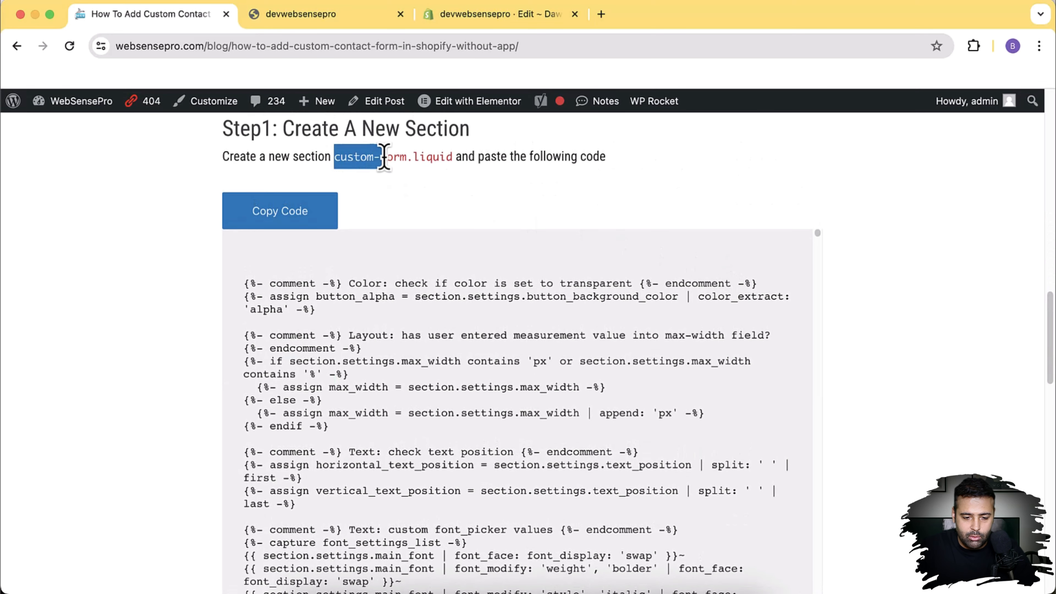
left_click(392, 158)
scroll(851, 214, "down", 2)
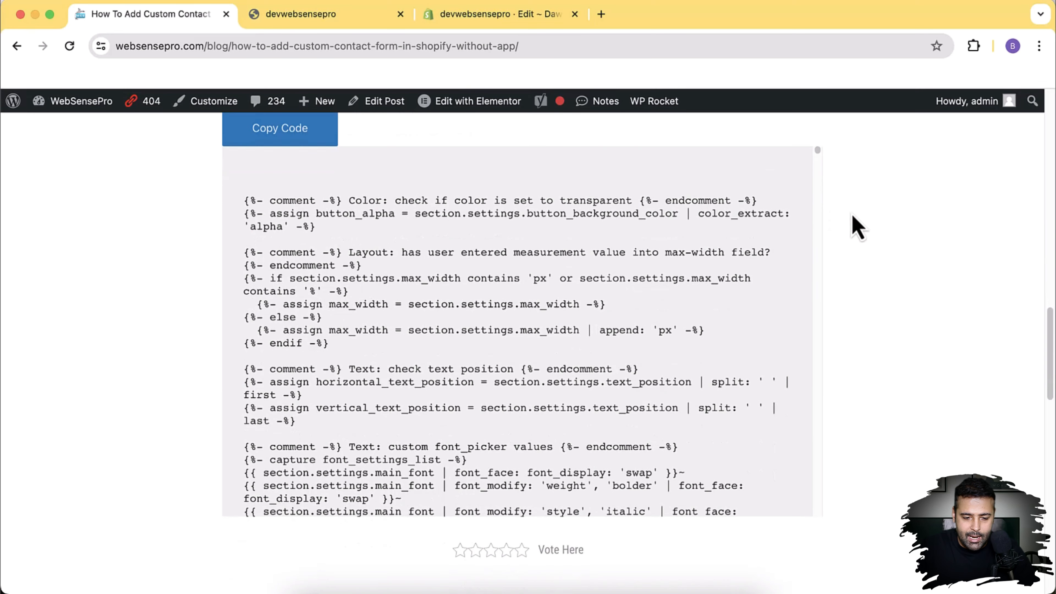
scroll(850, 211, "up", 1)
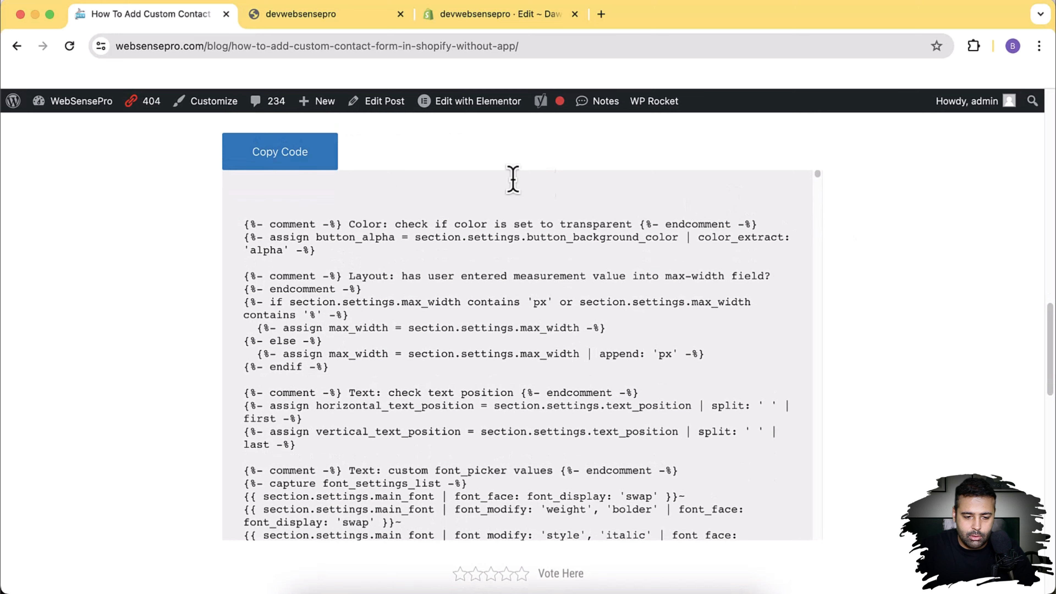
left_click(293, 163)
Step: Paste the copied Step 1 form code into the empty contact-form-section.liquid and save it
left_click(486, 16)
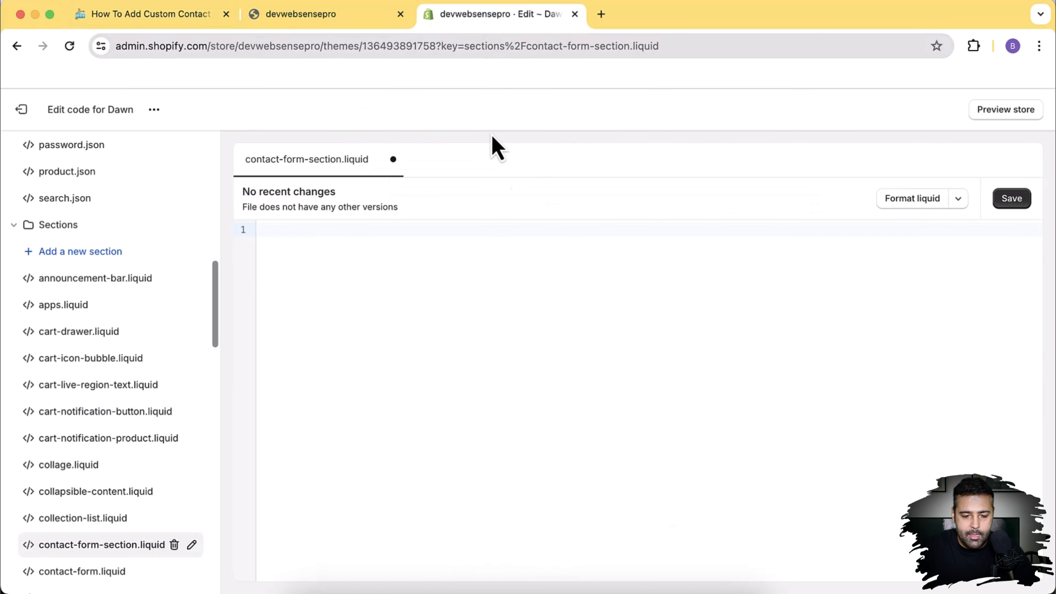
left_click(506, 325)
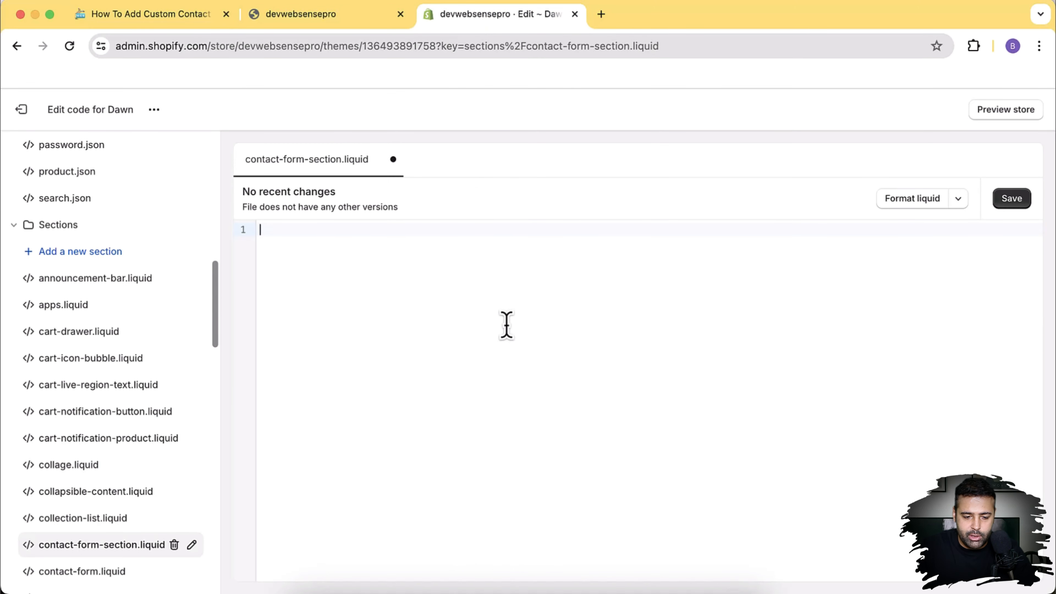
key("super+v")
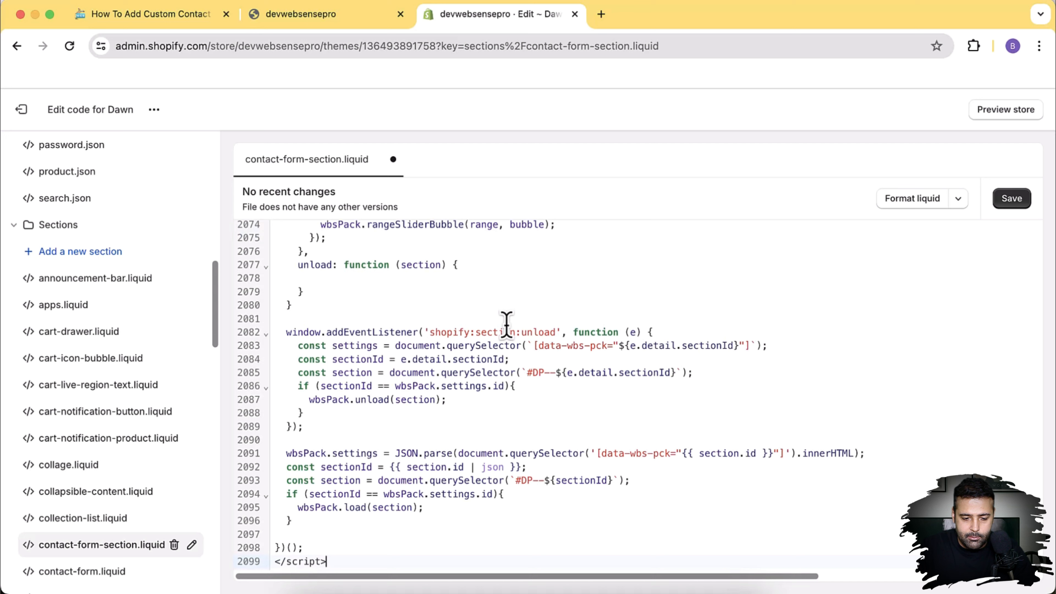
left_click(1011, 198)
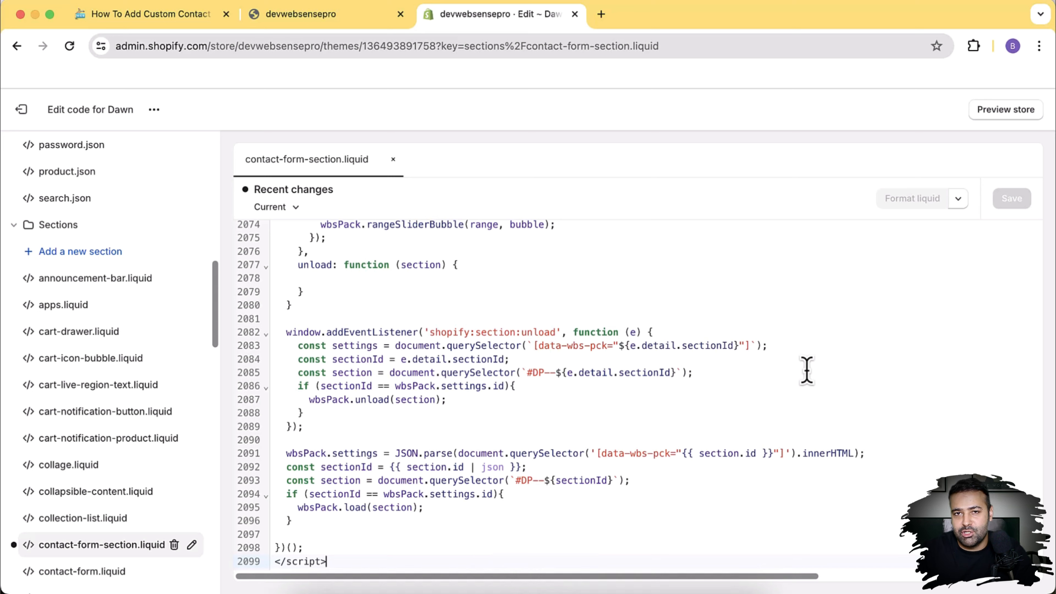
Step: Open the Dawn theme customizer in a new browser tab
left_click(155, 113)
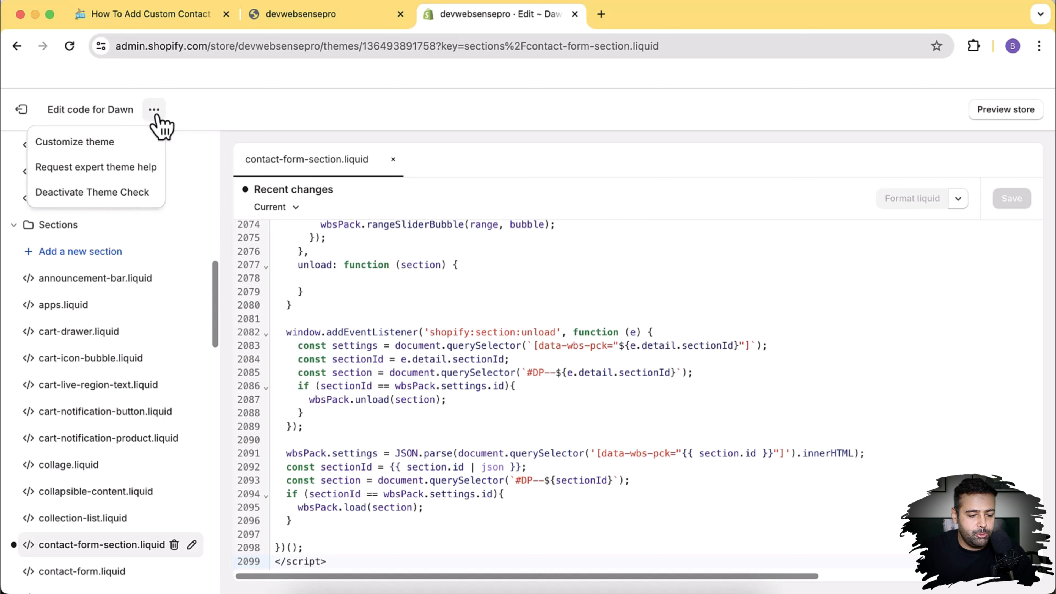
right_click(150, 149)
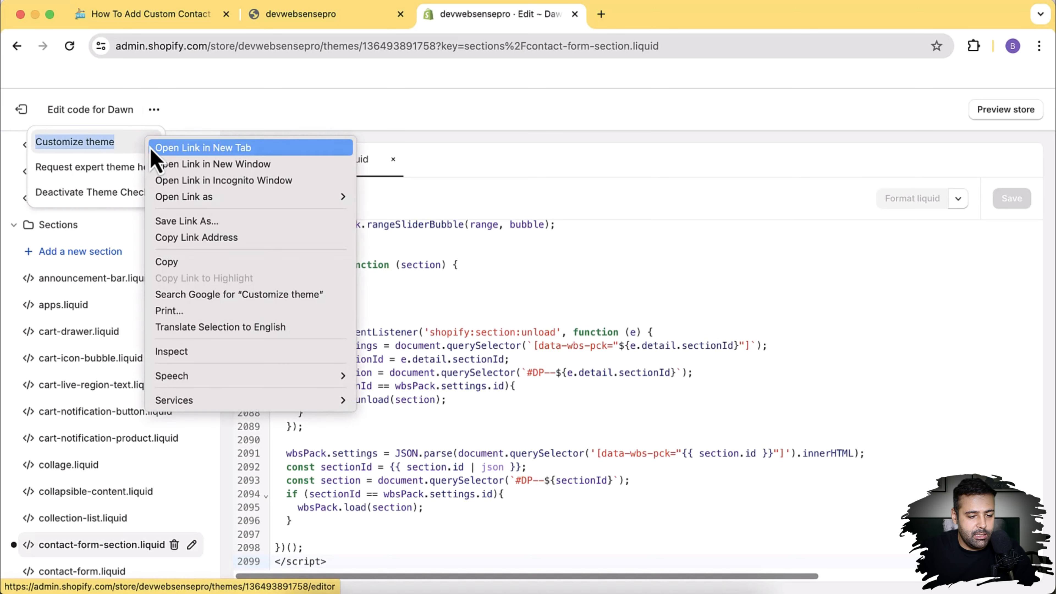
left_click(153, 150)
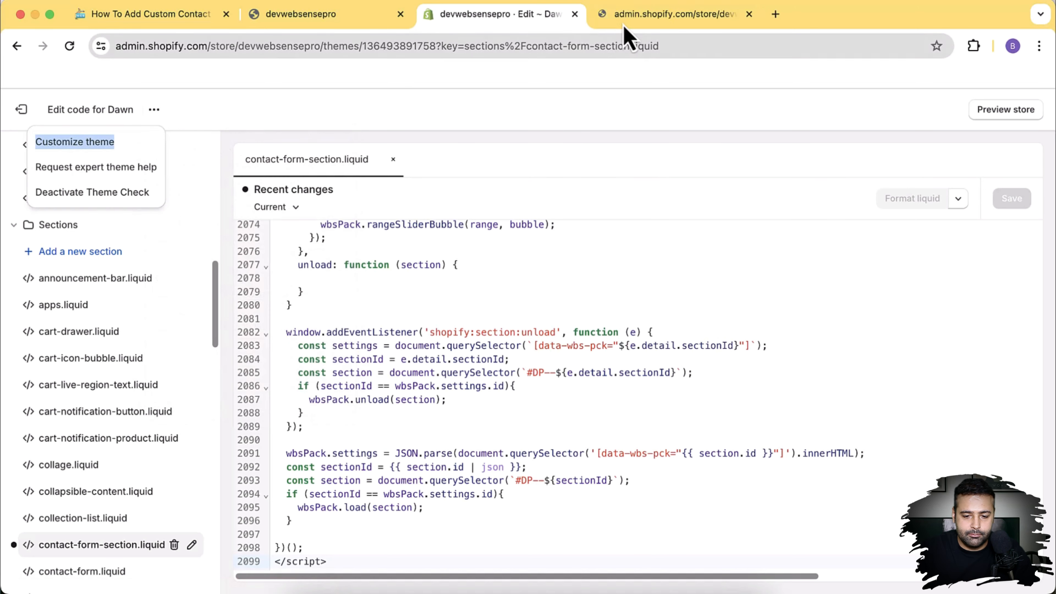
left_click(628, 16)
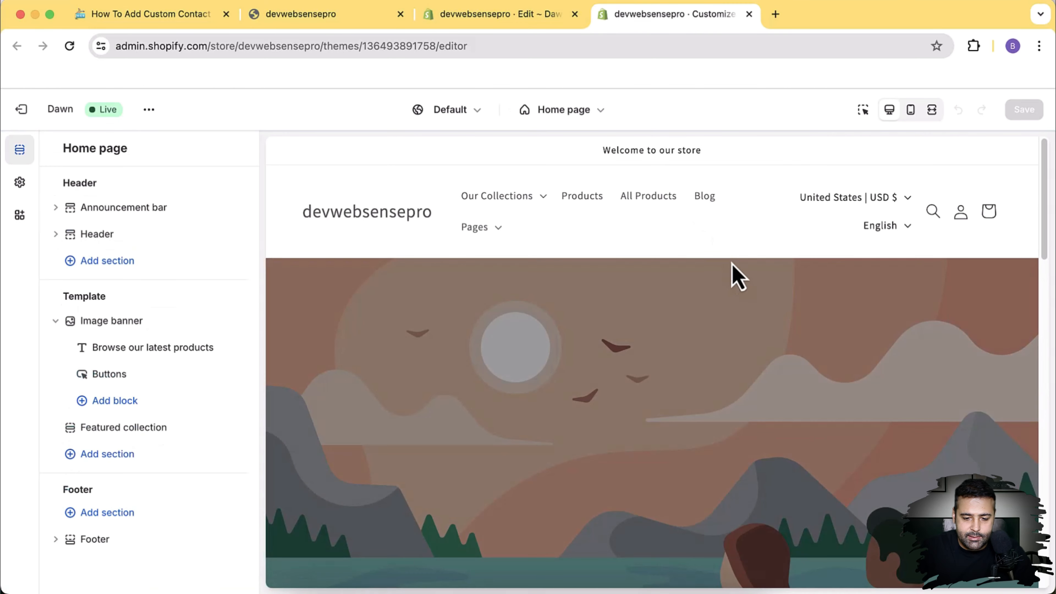
Step: Add the Contact form with text section to the home page template from the section picker
scroll(773, 309, "down", 5)
scroll(774, 316, "down", 15)
scroll(773, 318, "up", 20)
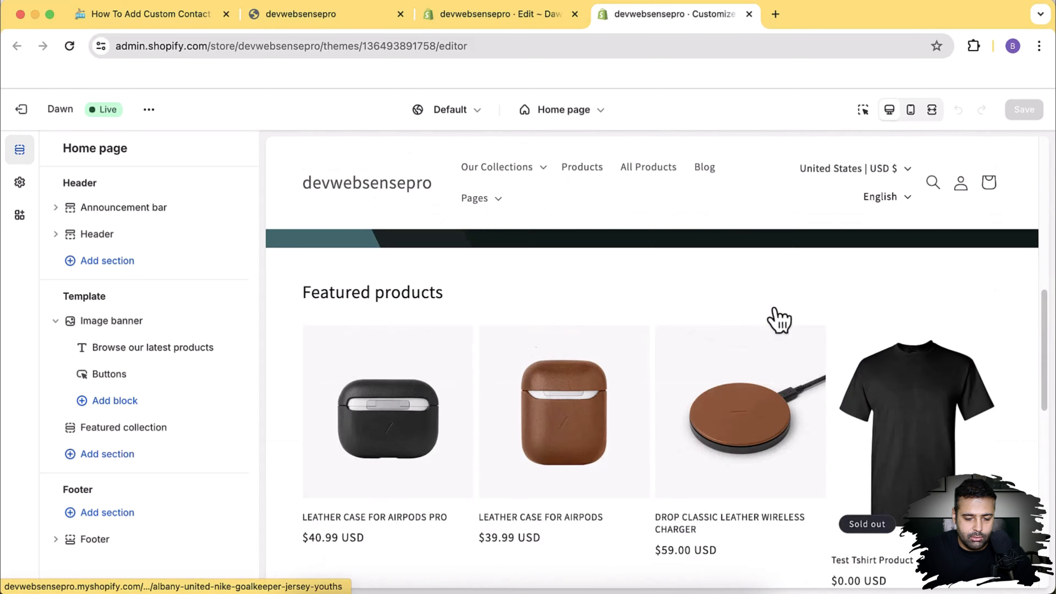
left_click(129, 455)
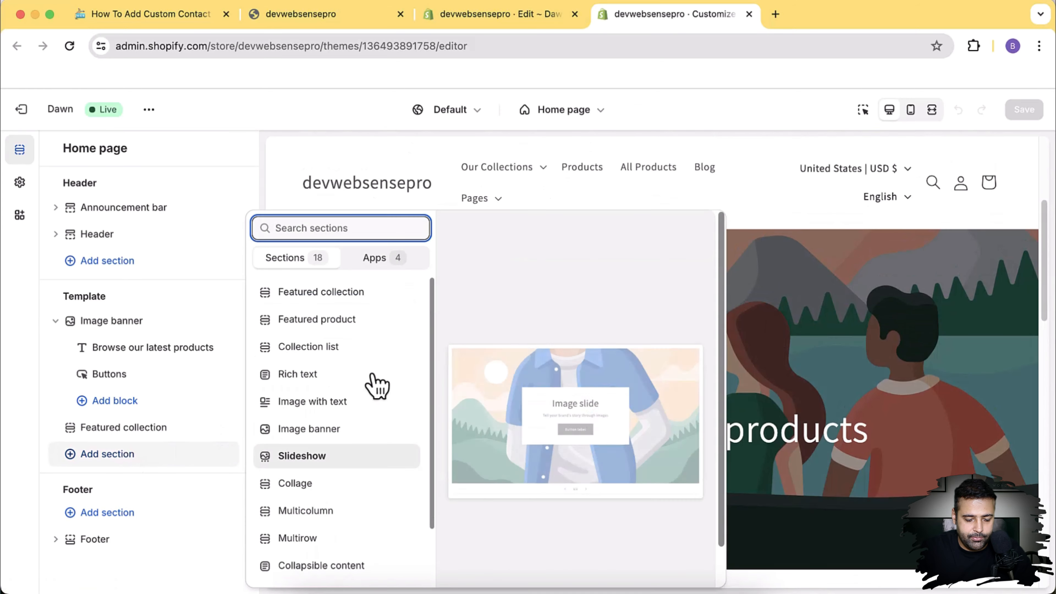
scroll(377, 385, "down", 3)
scroll(371, 407, "down", 2)
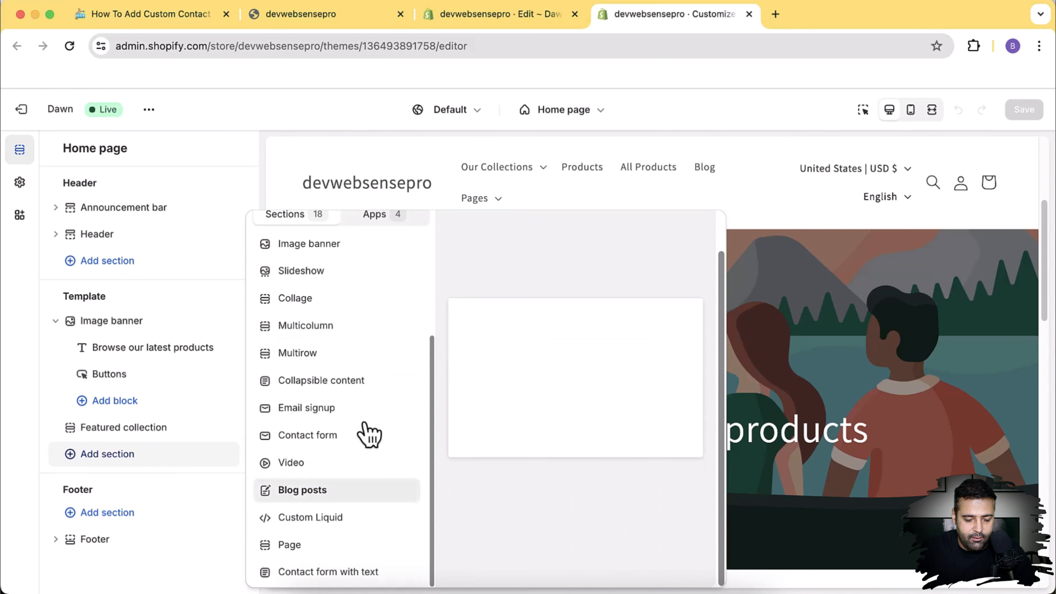
left_click(339, 574)
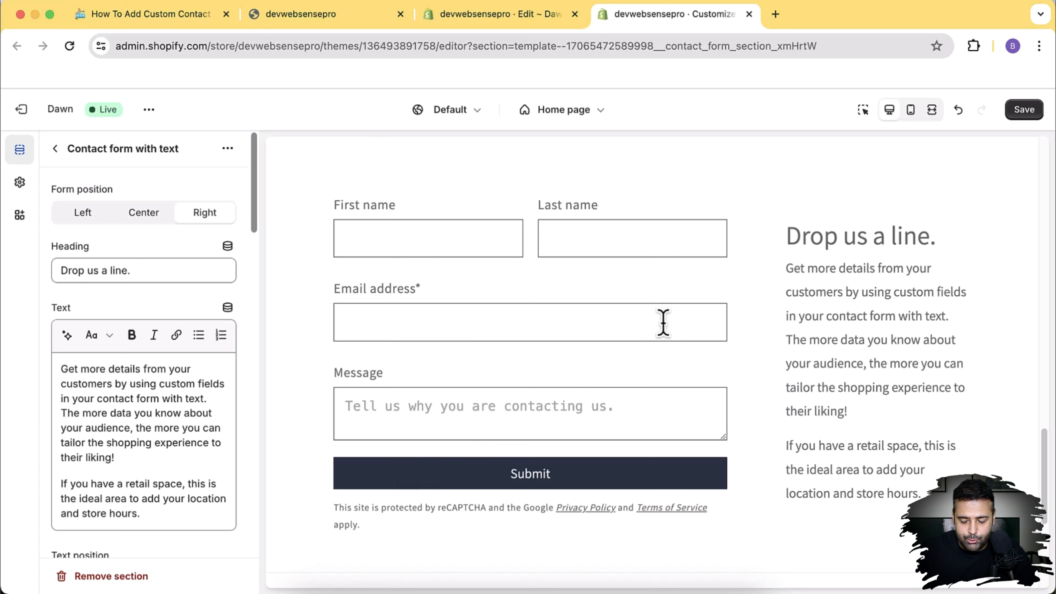
Step: Set the heading to 'Contact From By WebSensePro' and the description about custom fields without code or apps
triple_click(202, 270)
type("Contact")
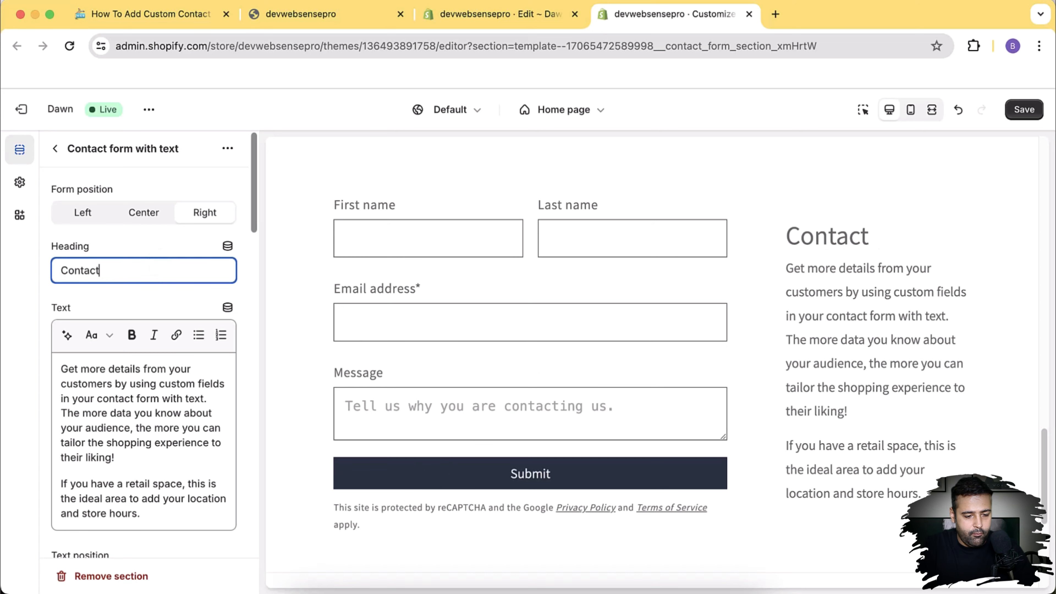
type(" From By WebSensePro")
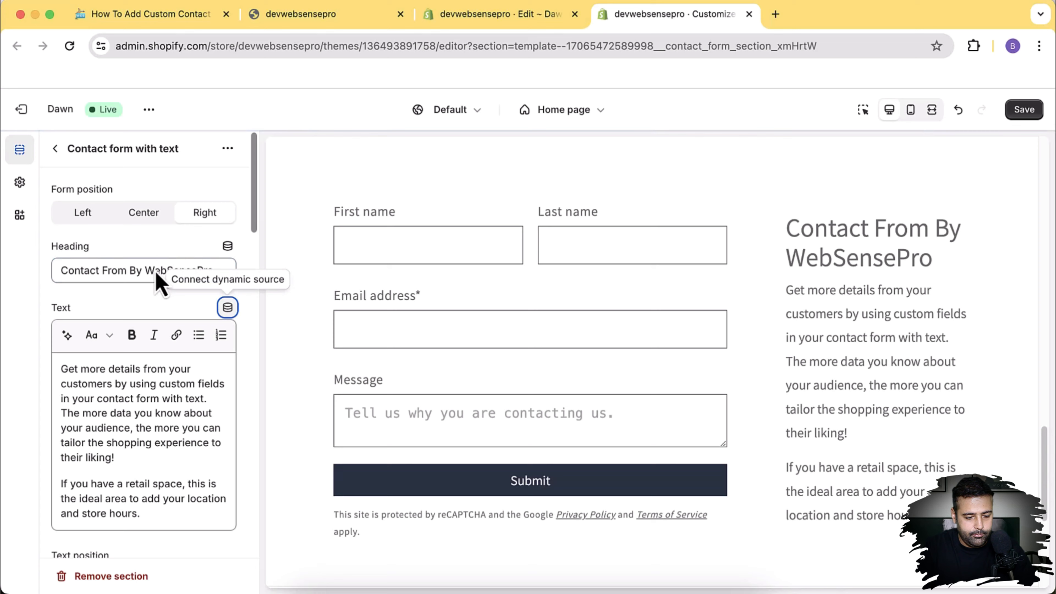
left_click(111, 448)
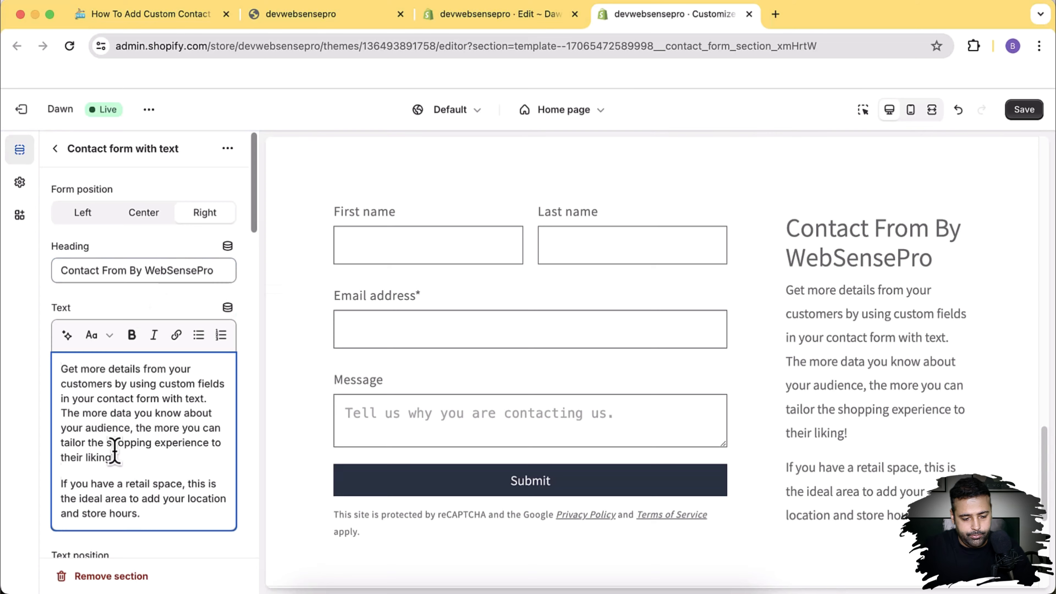
key("super+a")
type("F")
type(" free se")
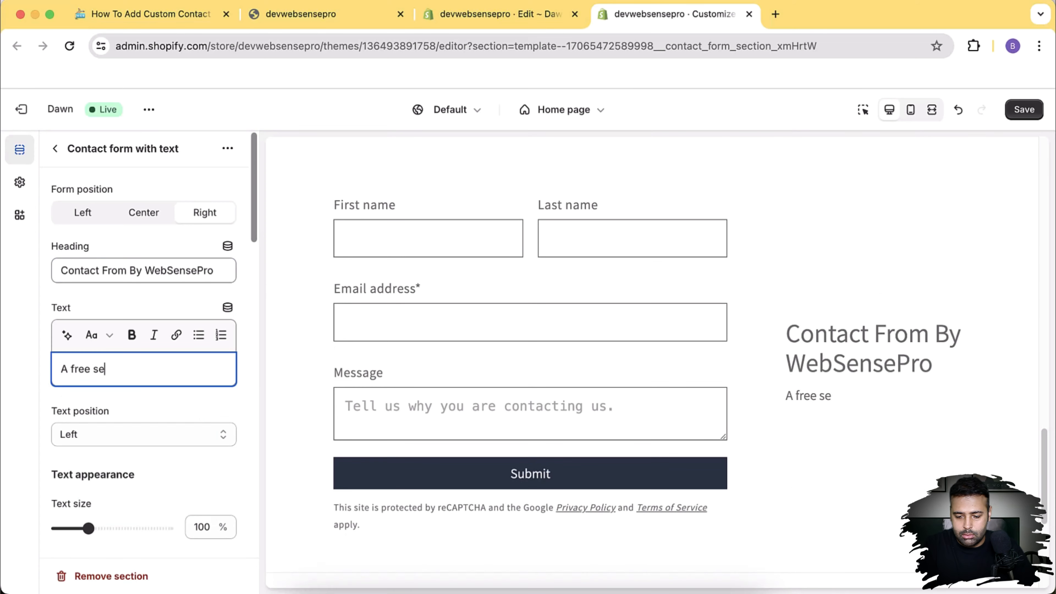
type("ction where you ")
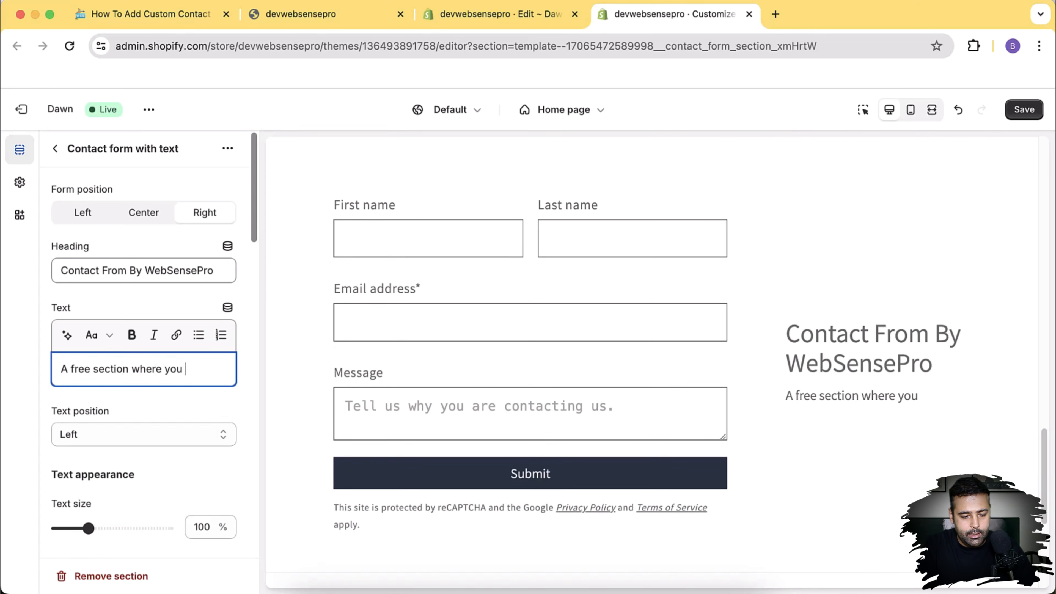
type("can custo ")
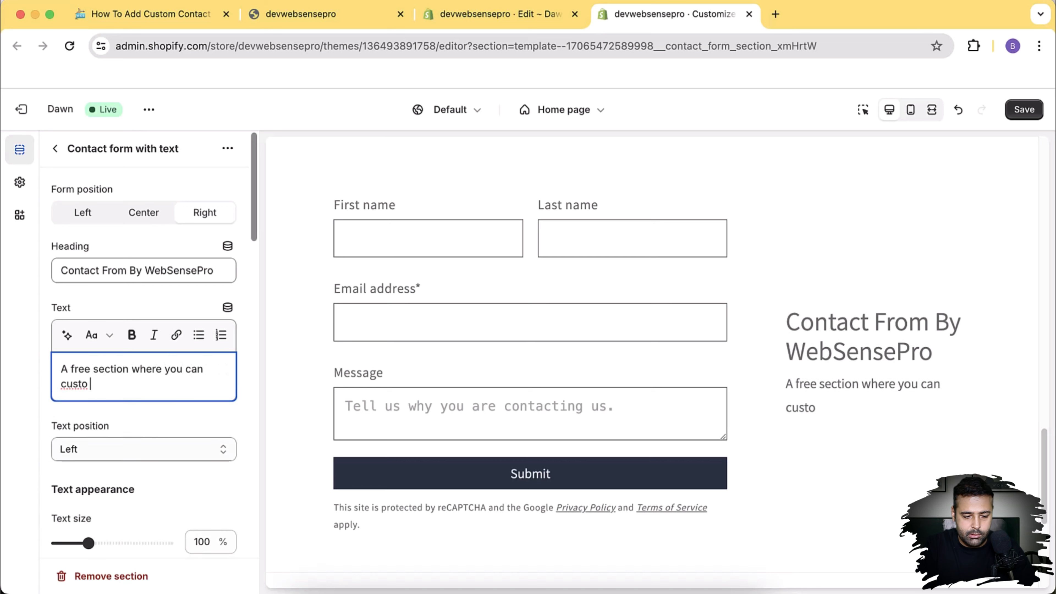
type("m fields without")
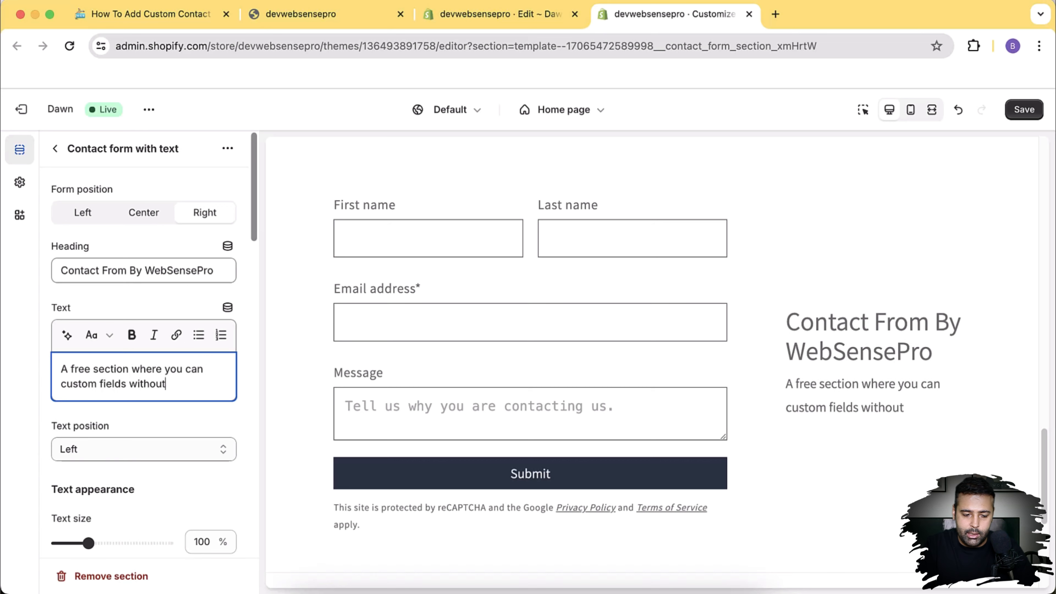
type(" any code and")
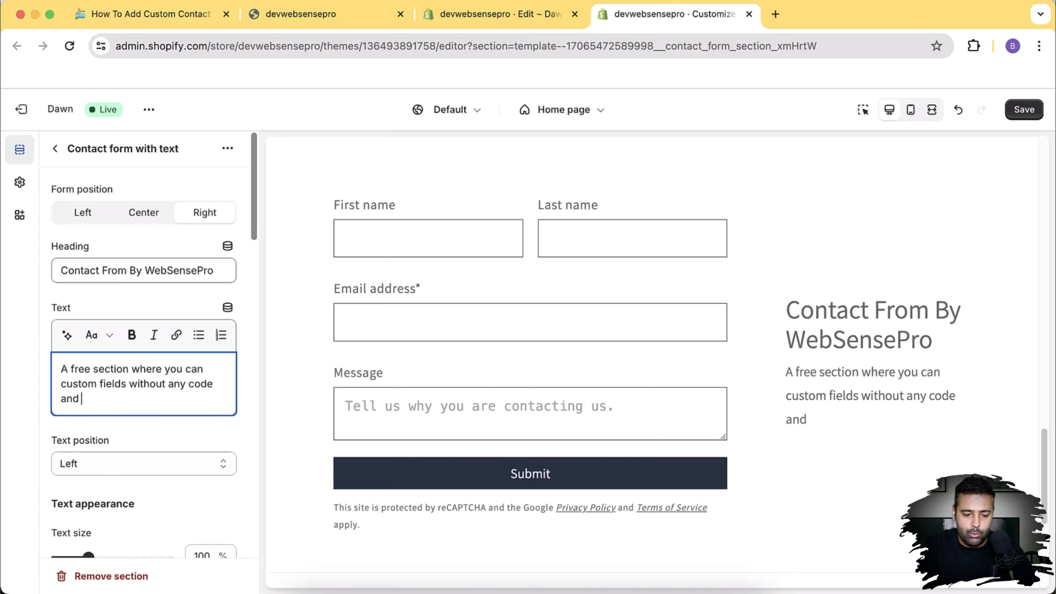
type(" without any ")
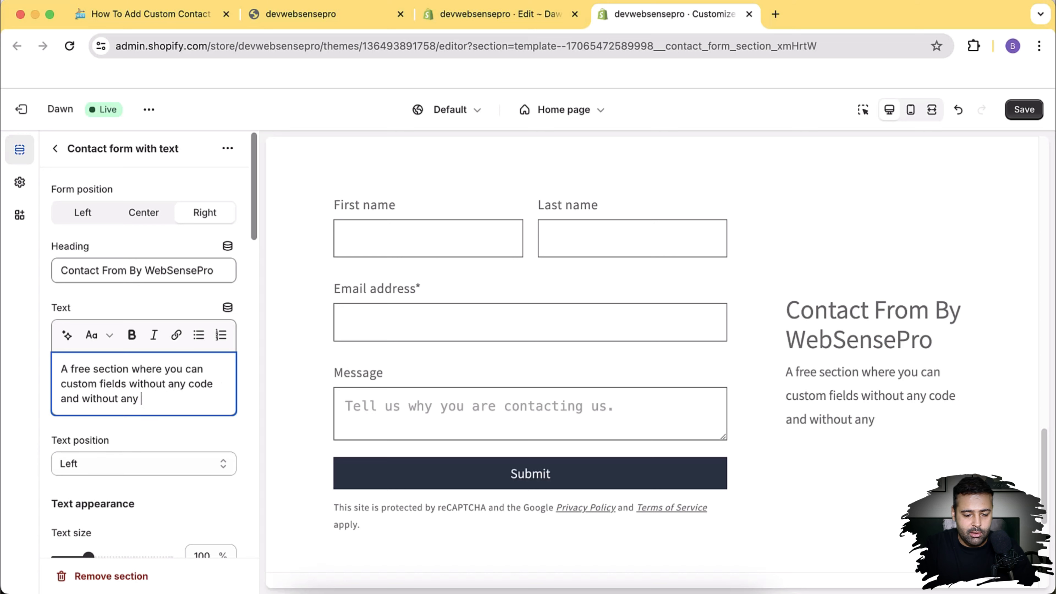
type("app")
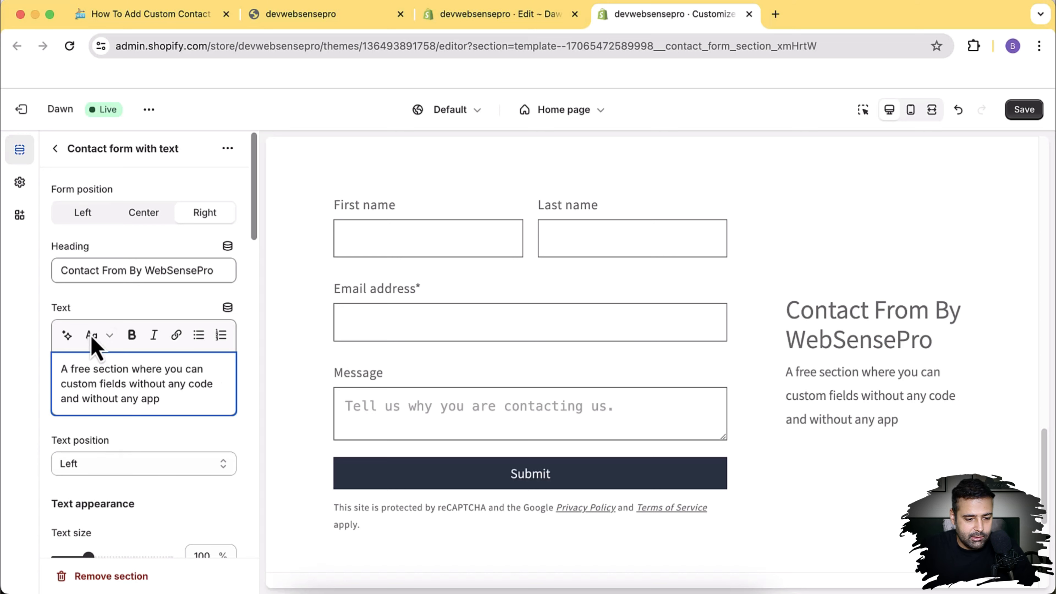
left_click(54, 150)
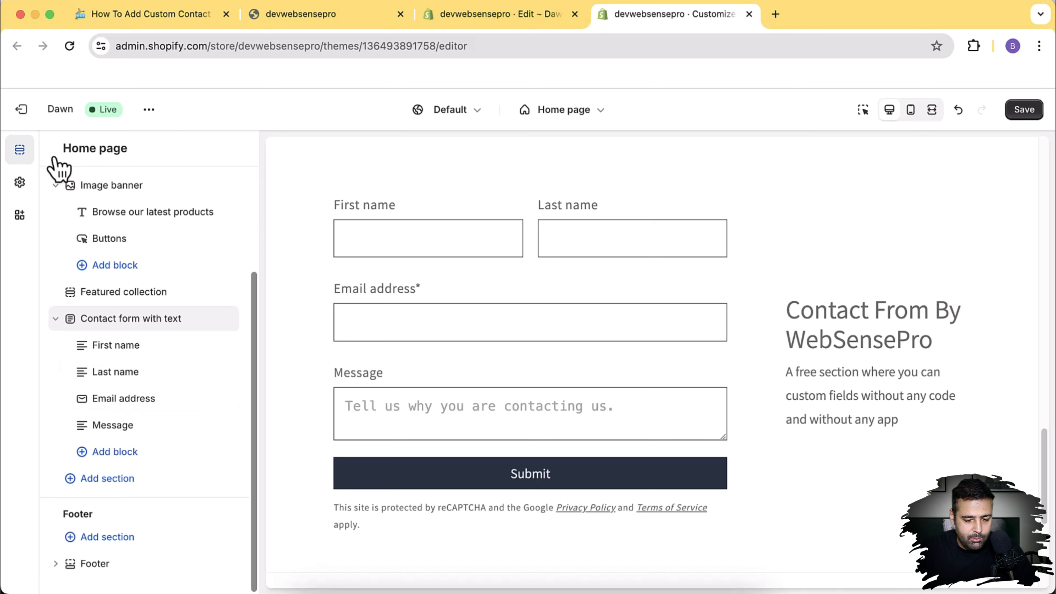
Step: Add a 'How often do you shop?' Drop-down block, leaving it optional at full width
left_click(132, 458)
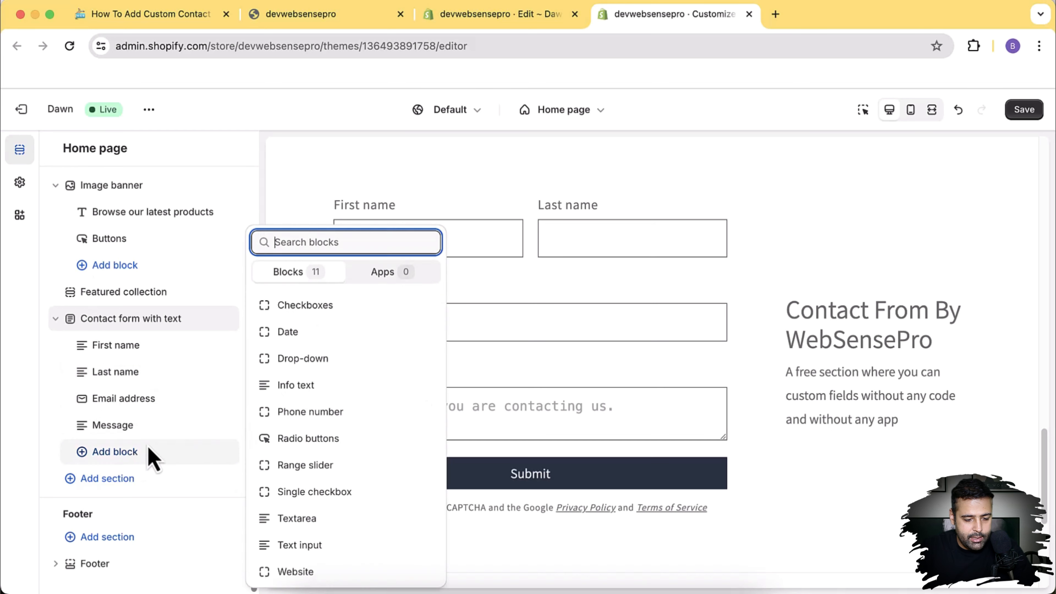
left_click(347, 360)
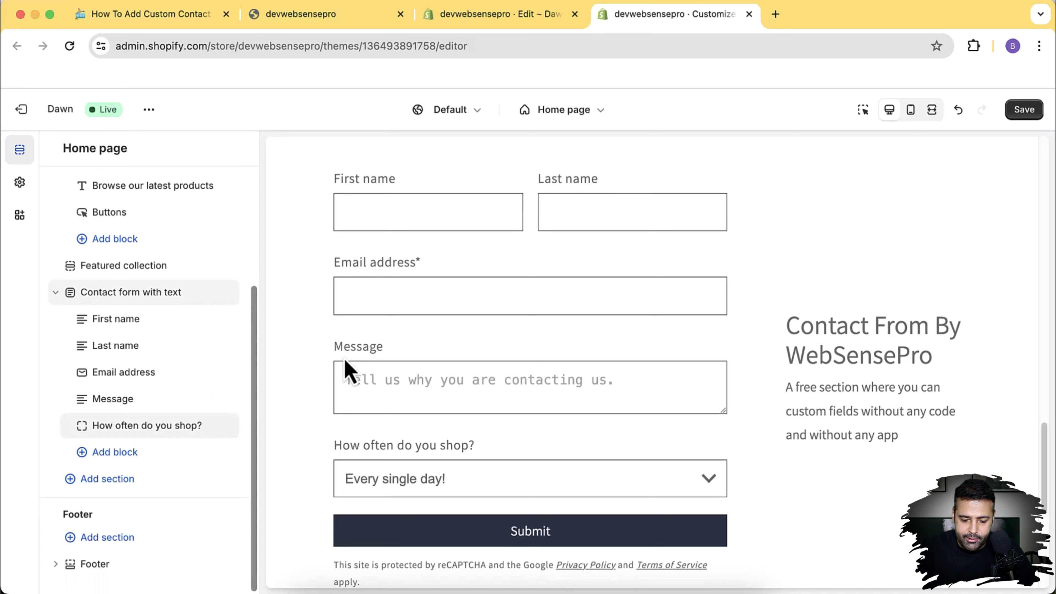
left_click(174, 431)
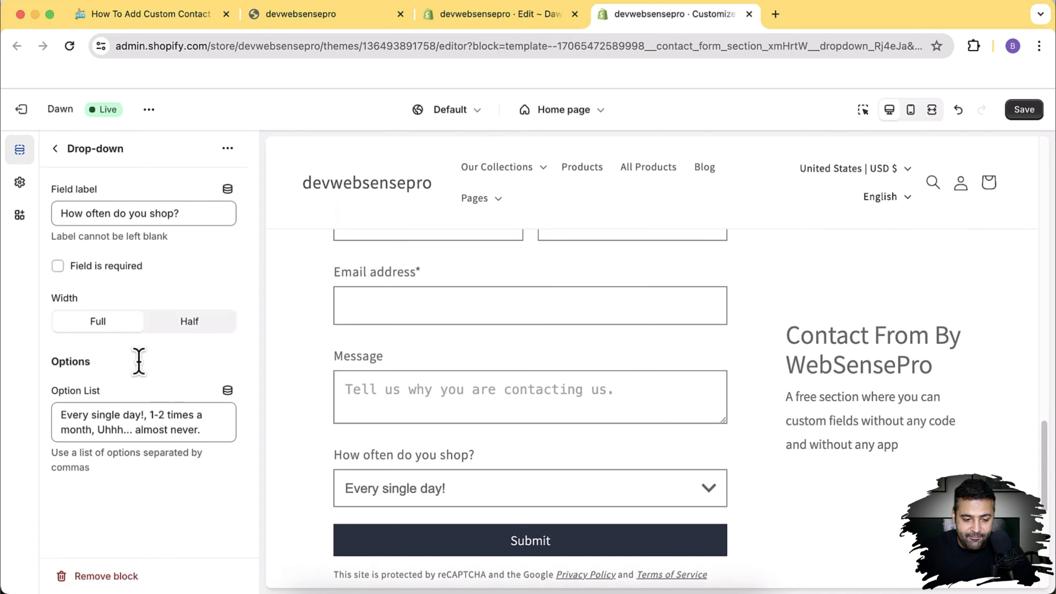
left_click(95, 268)
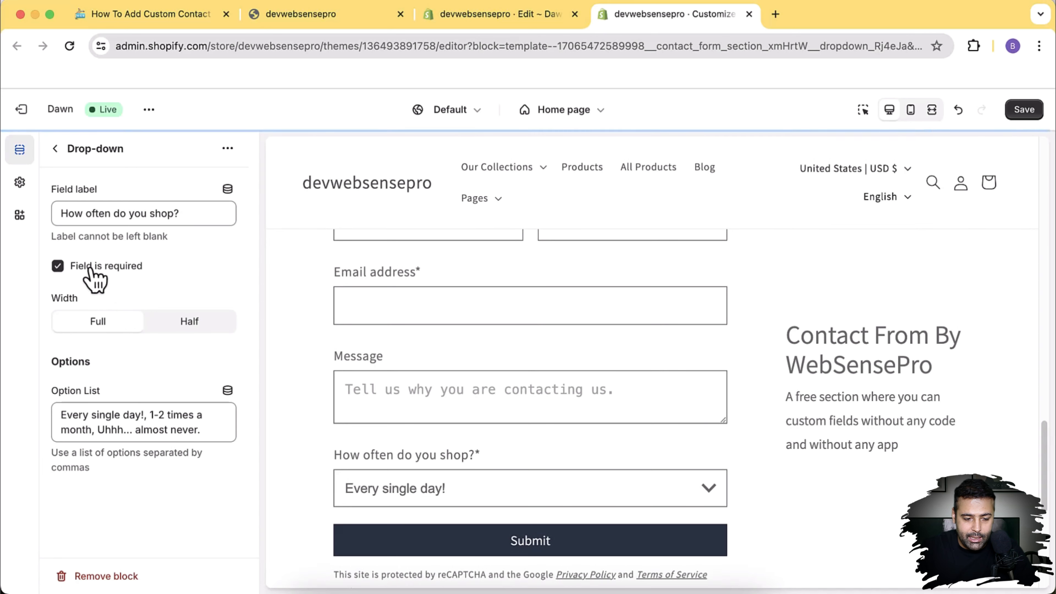
left_click(92, 269)
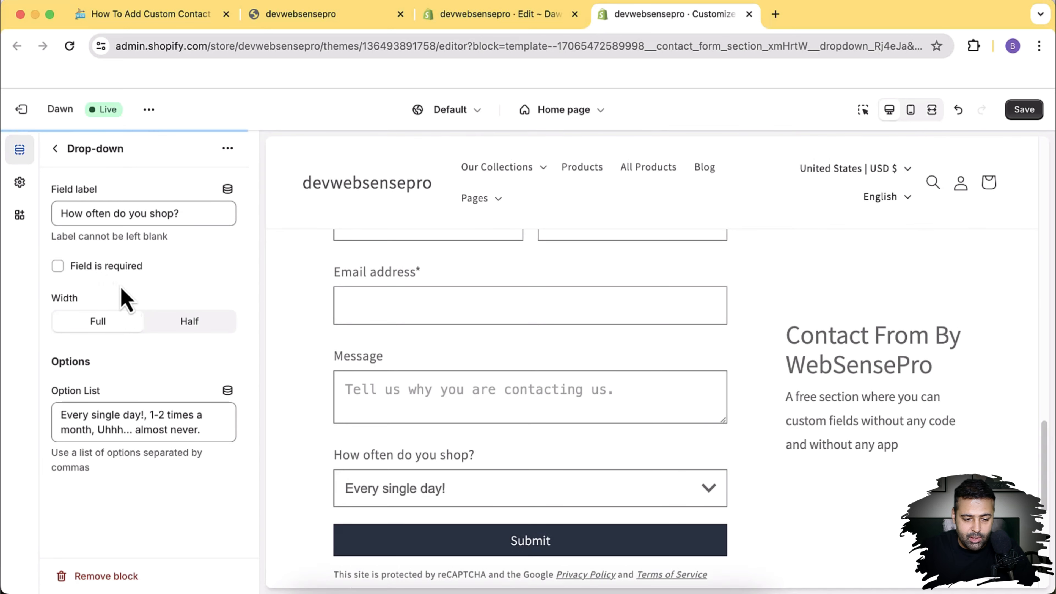
left_click(194, 329)
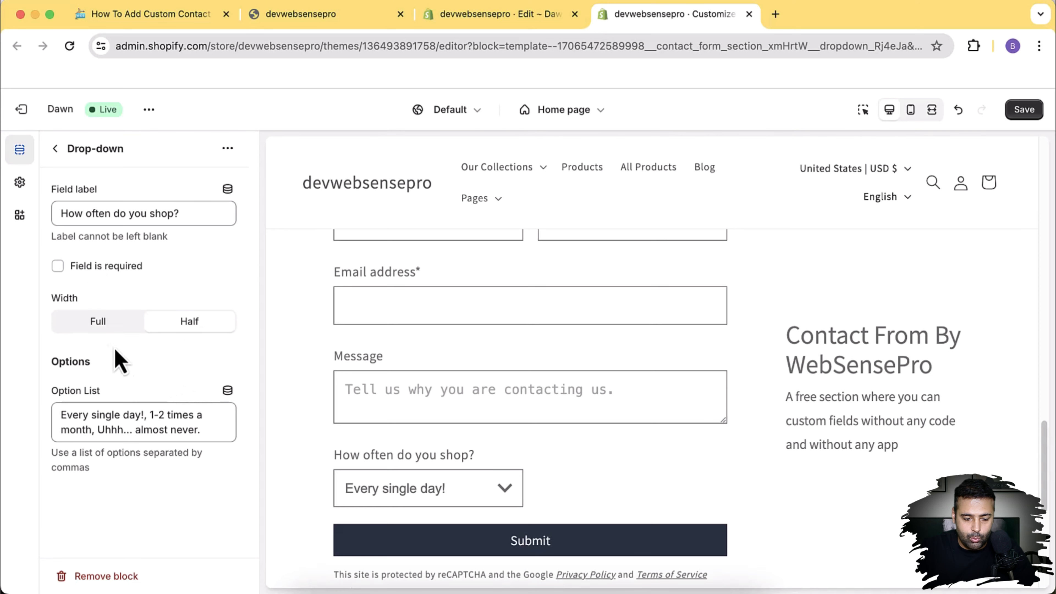
left_click(83, 326)
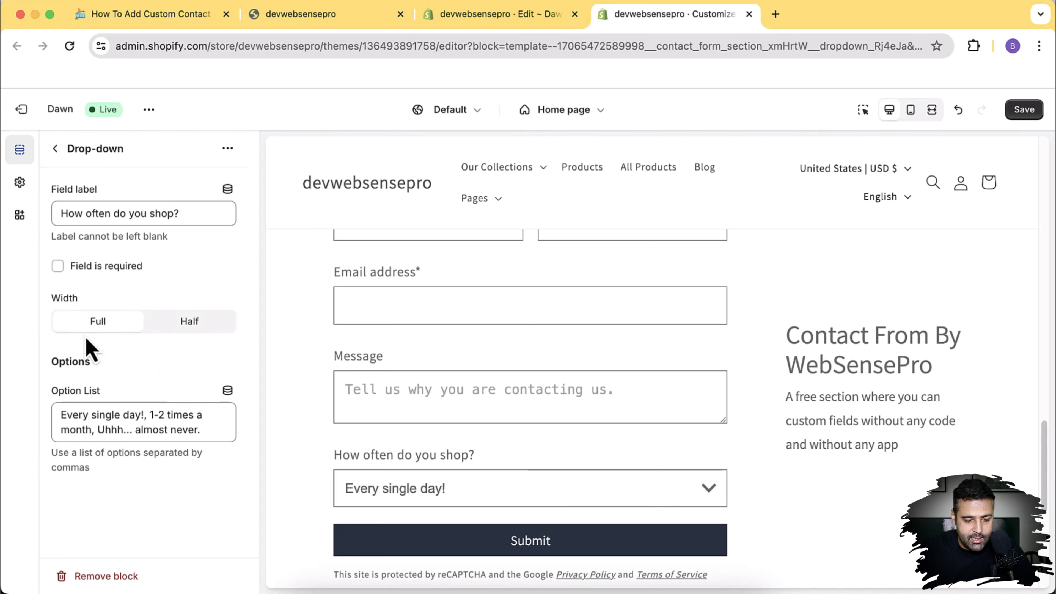
left_click(108, 420)
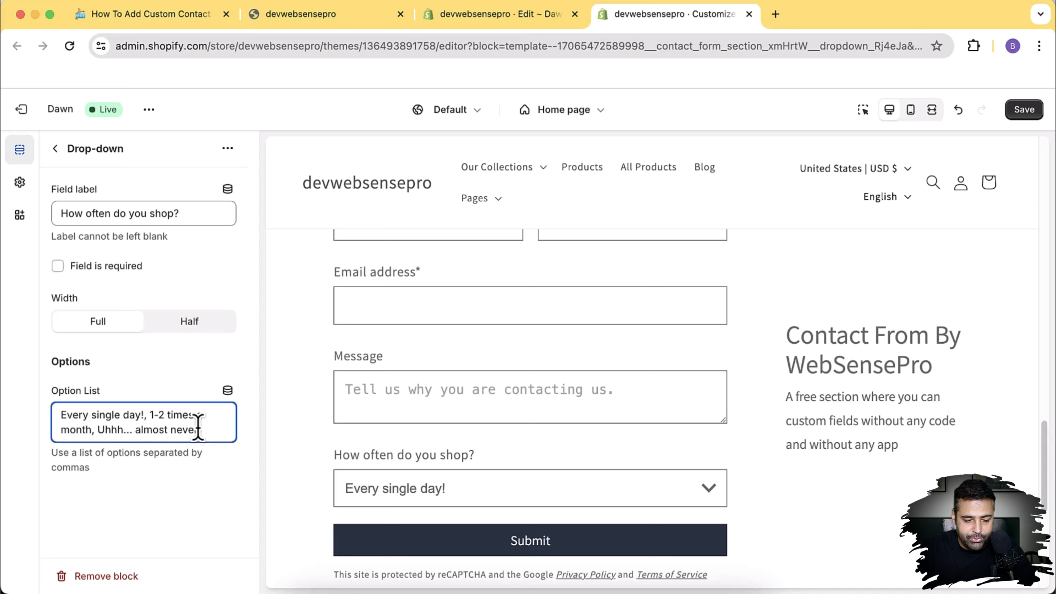
Step: Replace the drop-down's option list with 'option1, option2, Option3'
left_click_drag(219, 431, 67, 411)
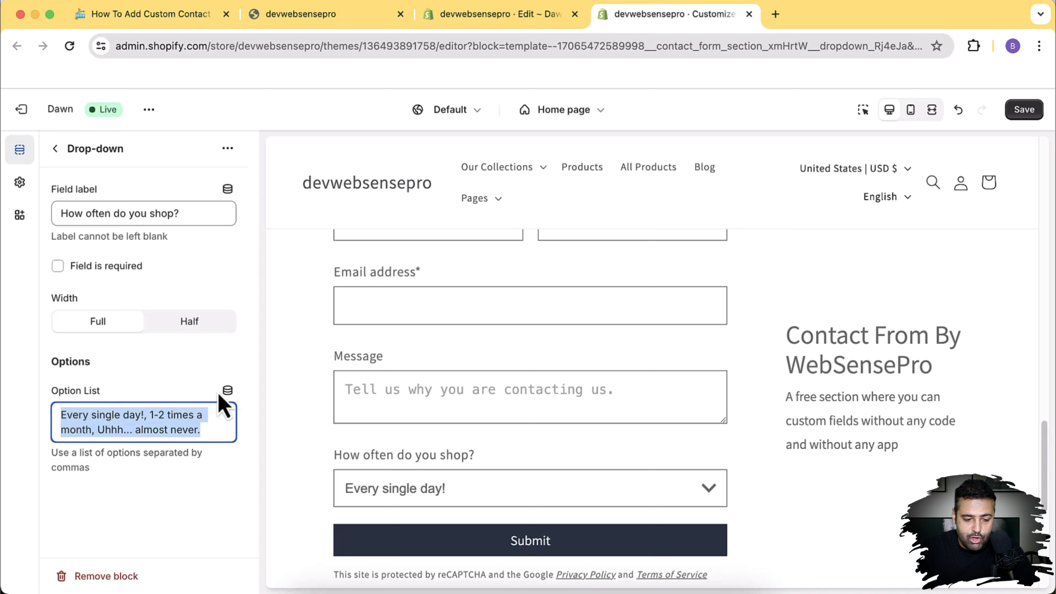
left_click(228, 390)
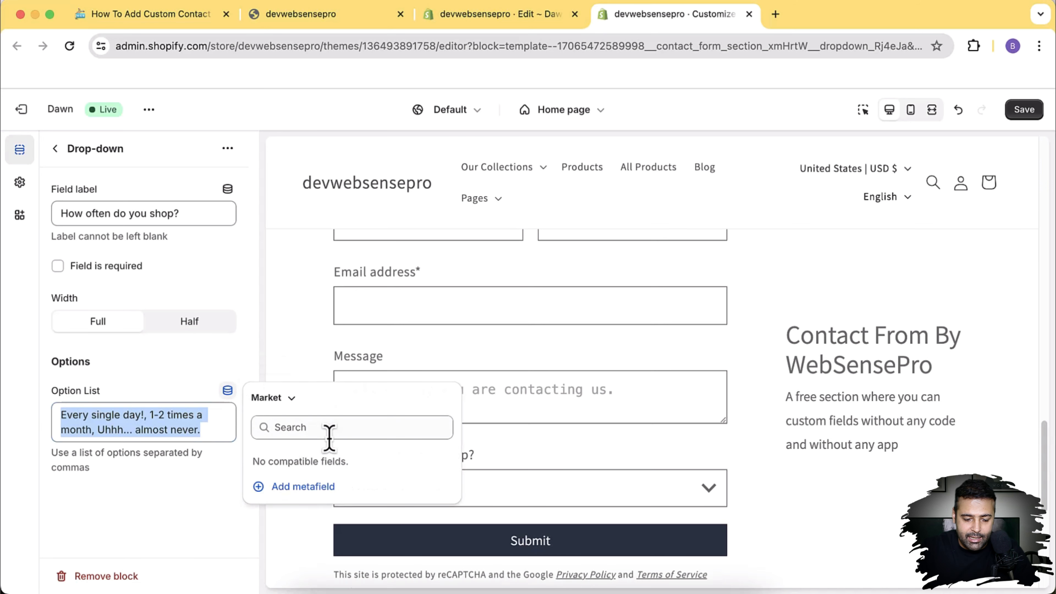
left_click(202, 375)
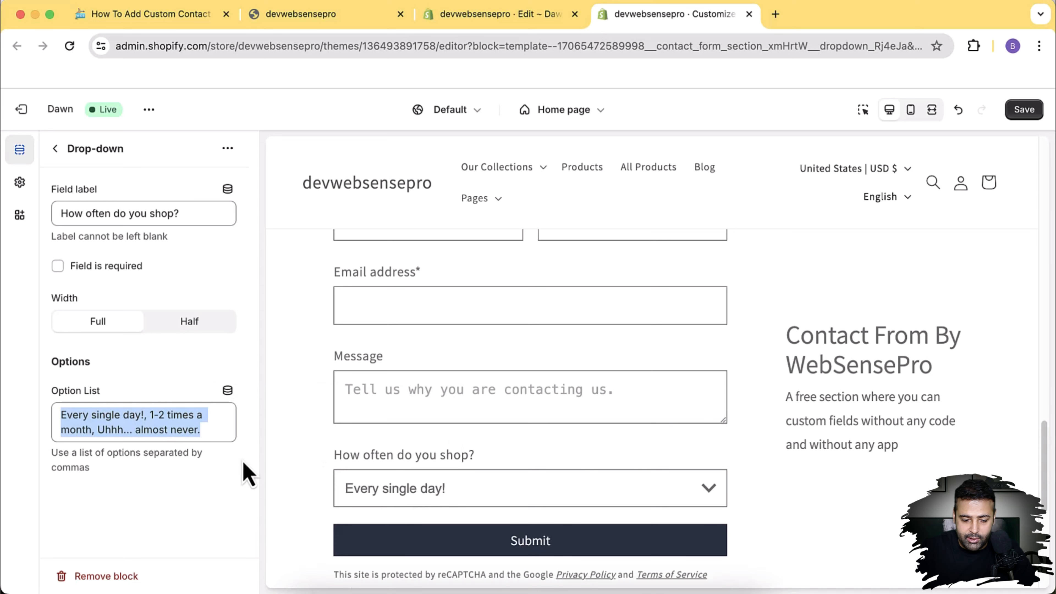
left_click(123, 429)
left_click_drag(204, 430, 59, 415)
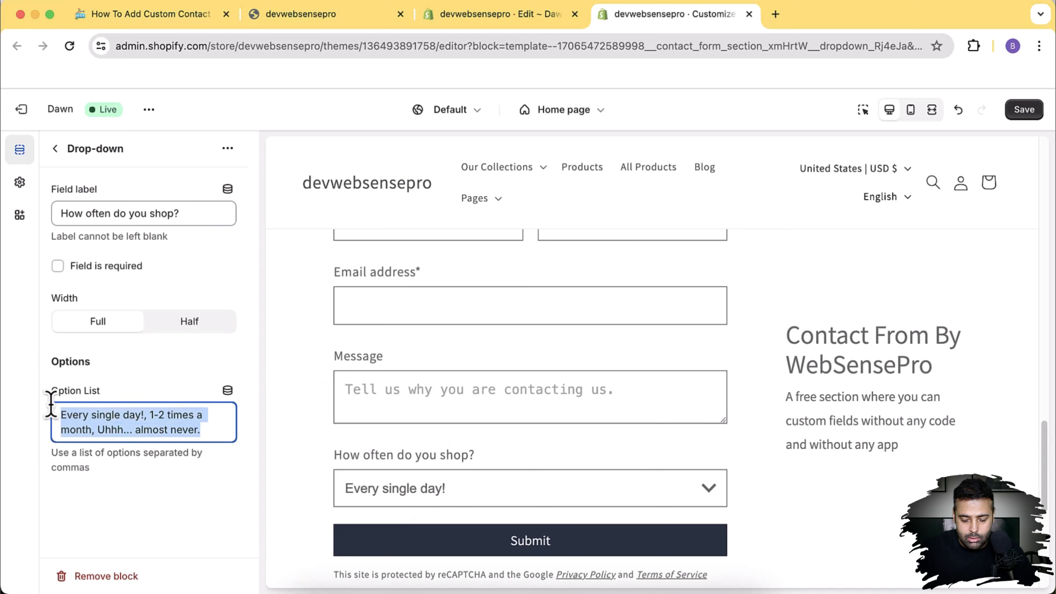
type("option1")
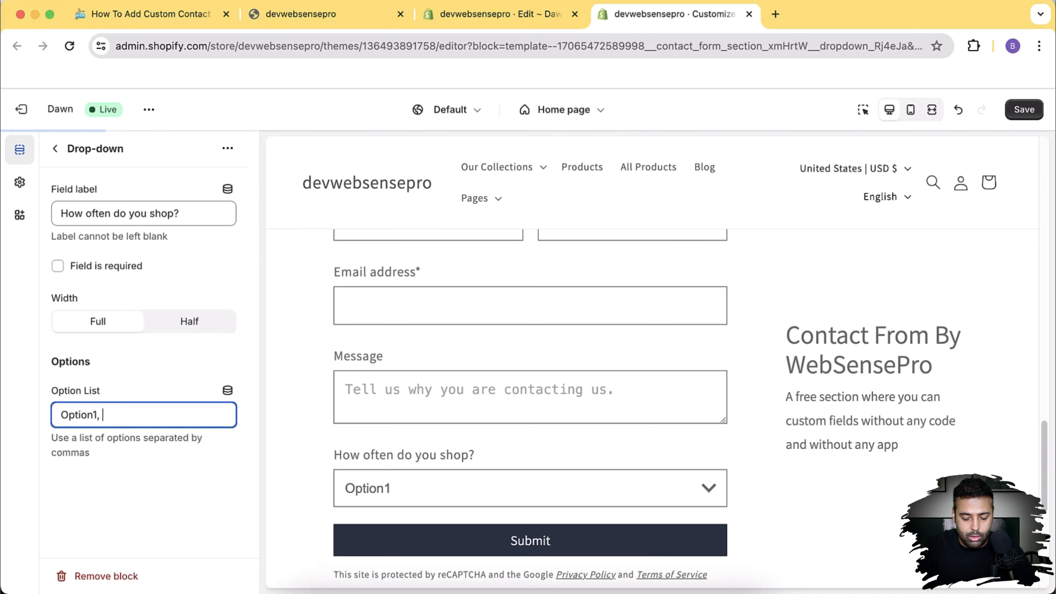
type(", opt")
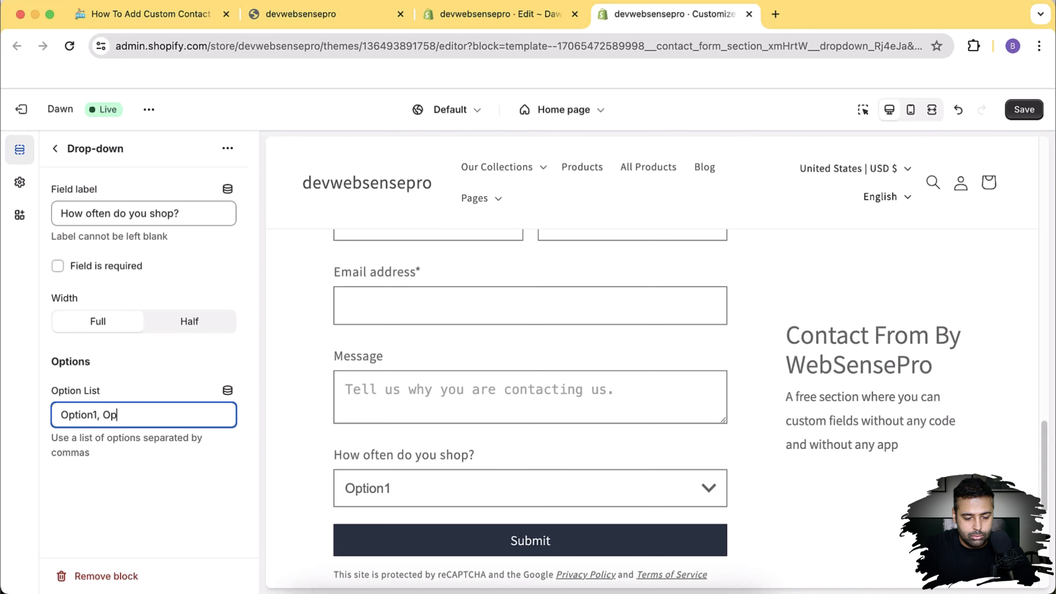
type("ion2,")
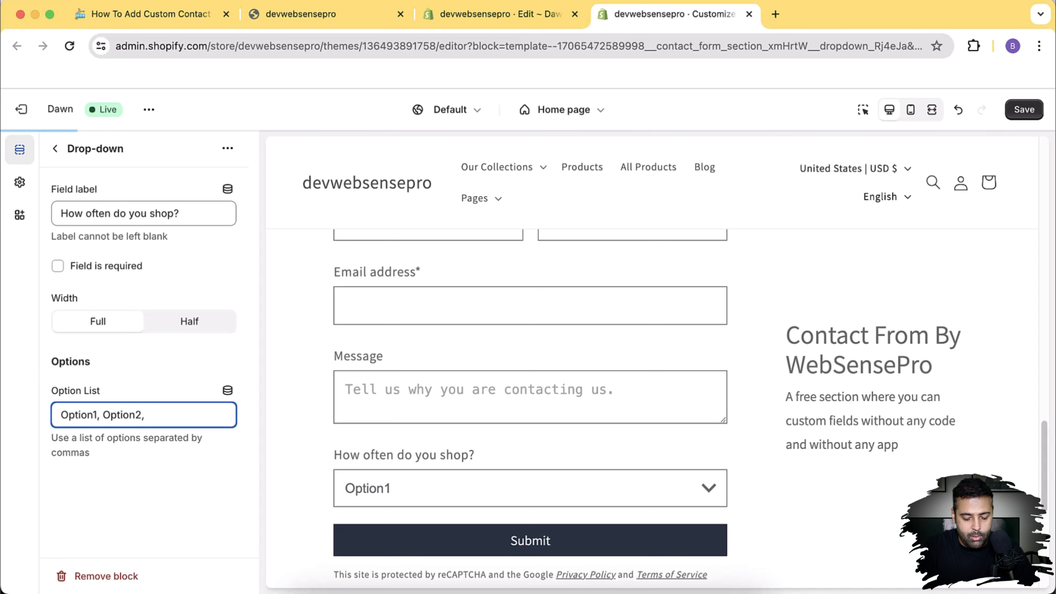
type(" Option3")
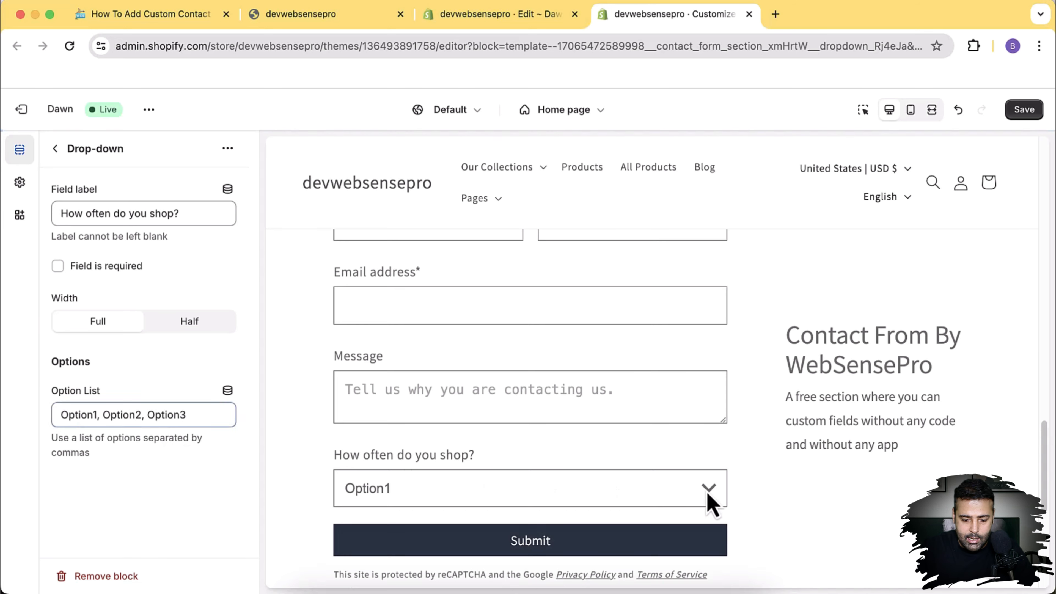
scroll(707, 500, "down", 3)
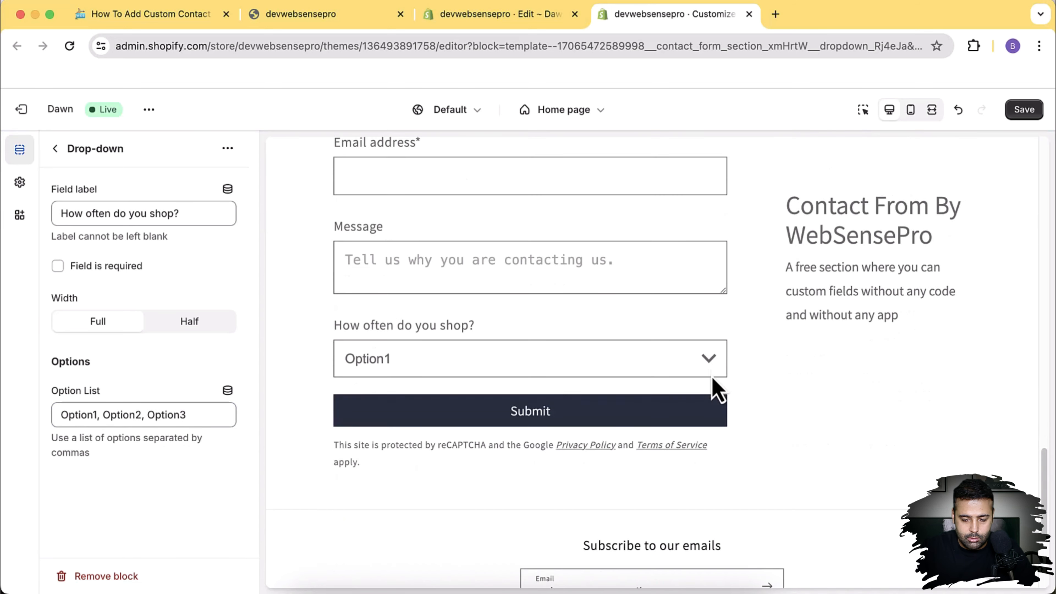
Step: Save the theme and reload the storefront preview
left_click(1025, 112)
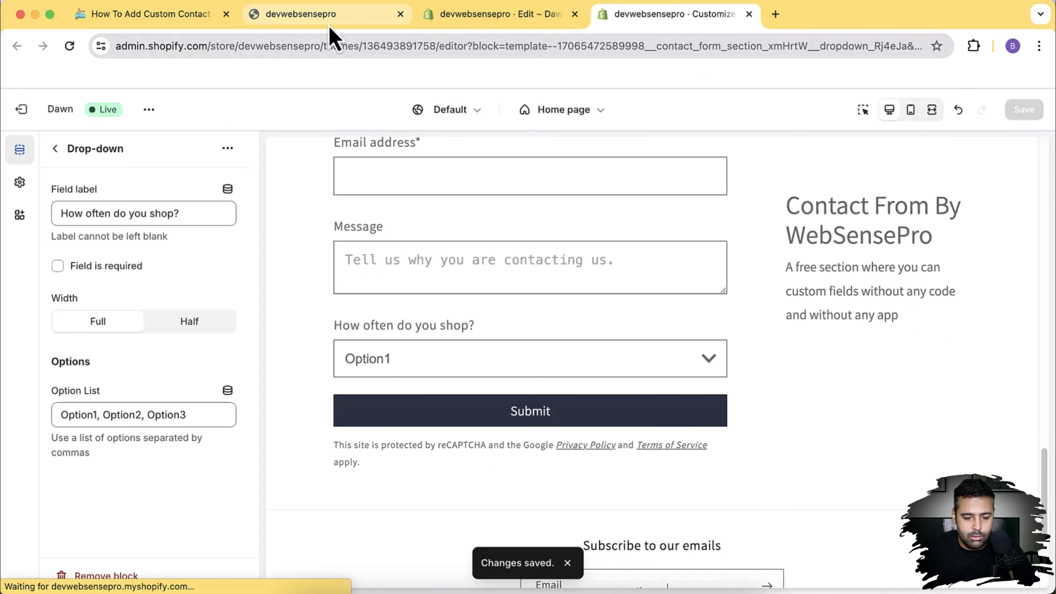
left_click(331, 34)
left_click(69, 46)
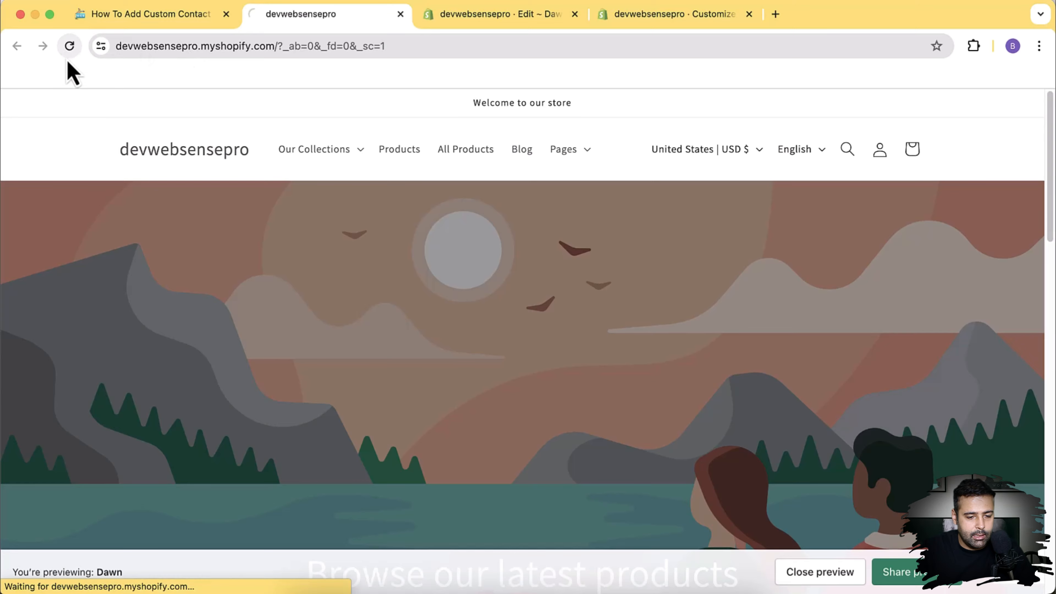
Step: Confirm the storefront's How often do you shop? drop-down lists Option1, Option2 and Option3
scroll(77, 274, "down", 15)
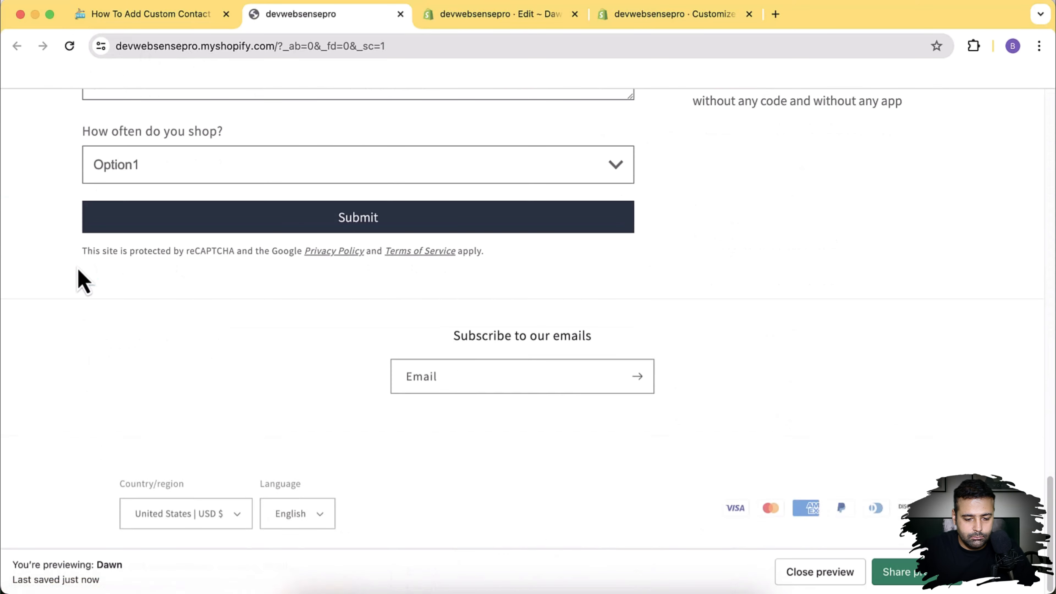
scroll(78, 270, "up", 7)
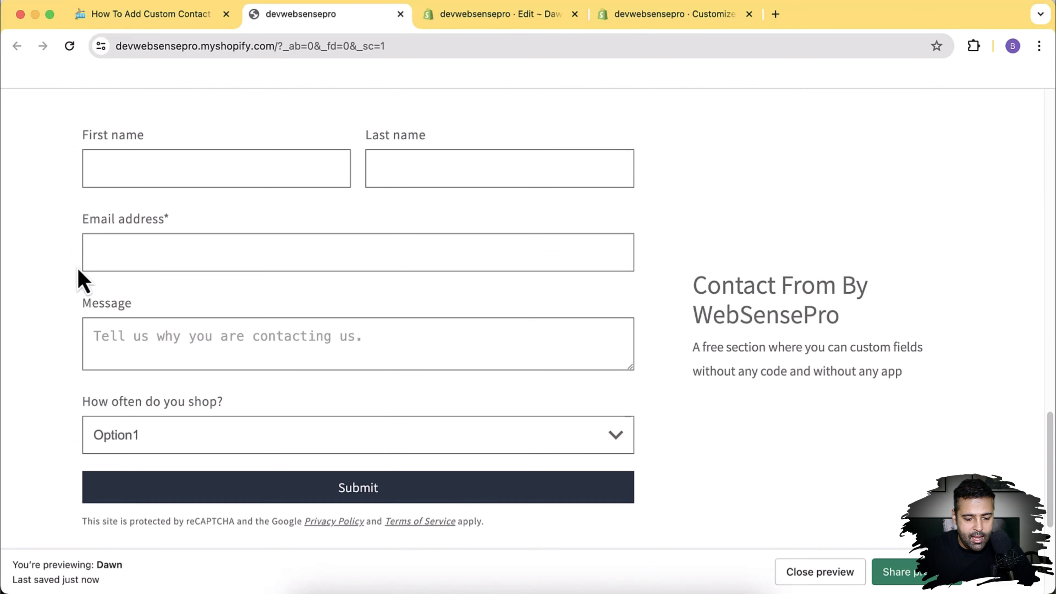
left_click(535, 446)
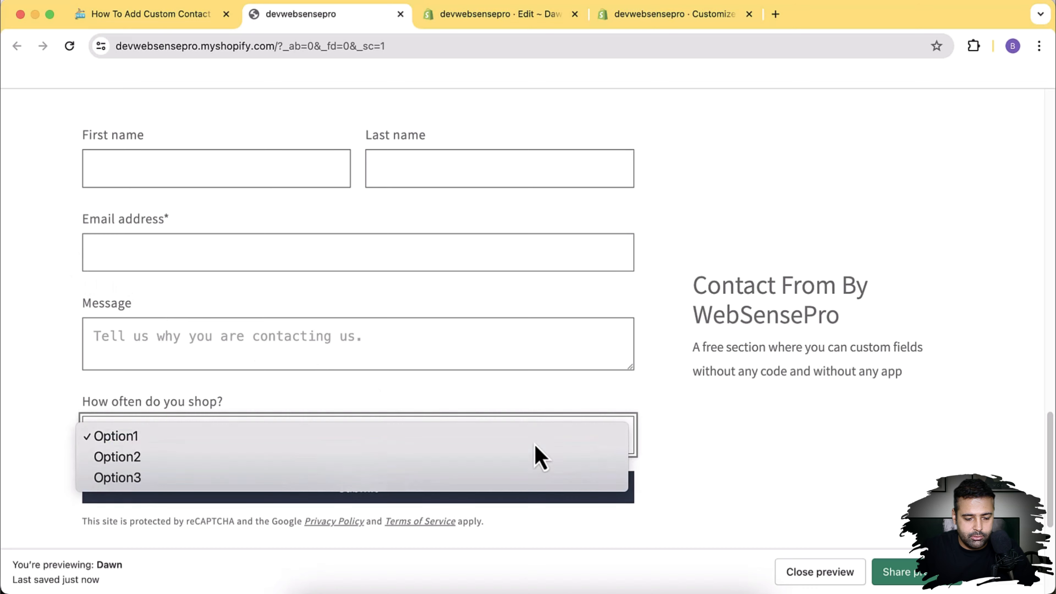
left_click(593, 417)
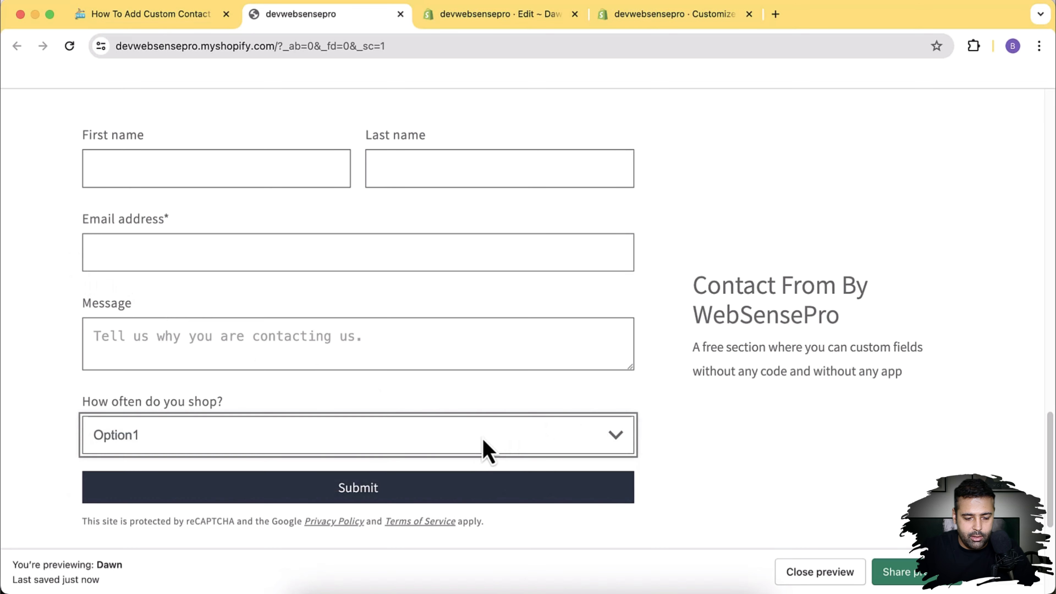
left_click(486, 449)
left_click(424, 420)
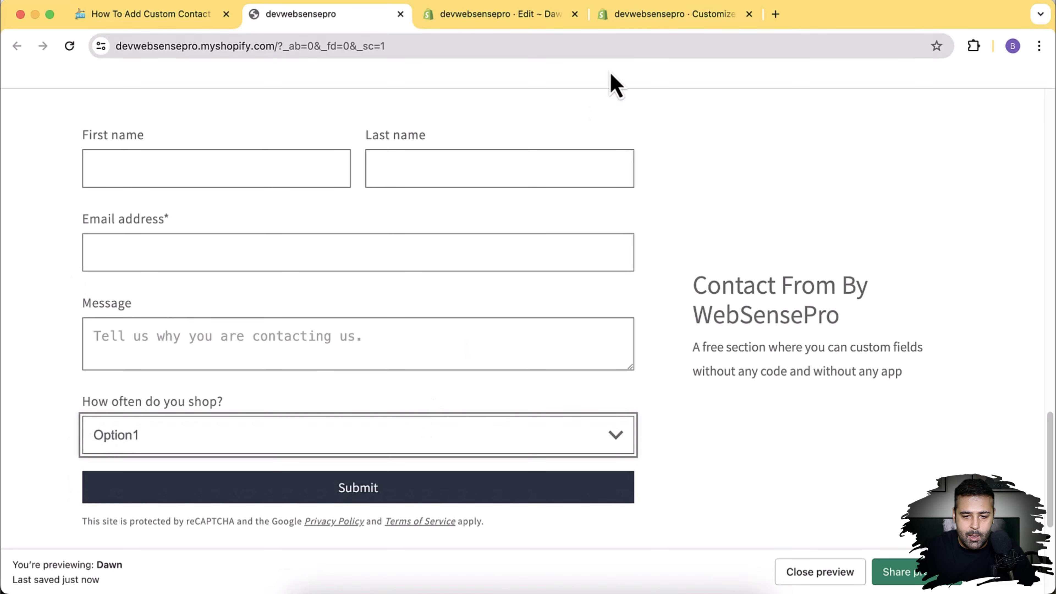
left_click(640, 17)
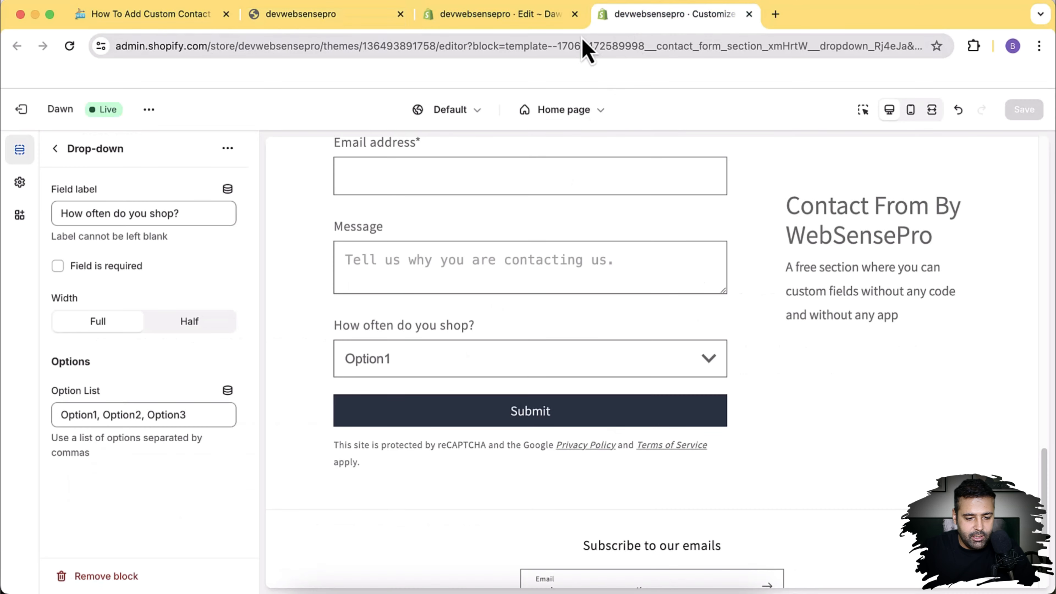
Step: Add a Radio buttons block ('How did you hear about us?') to the Contact form with text section
left_click(56, 150)
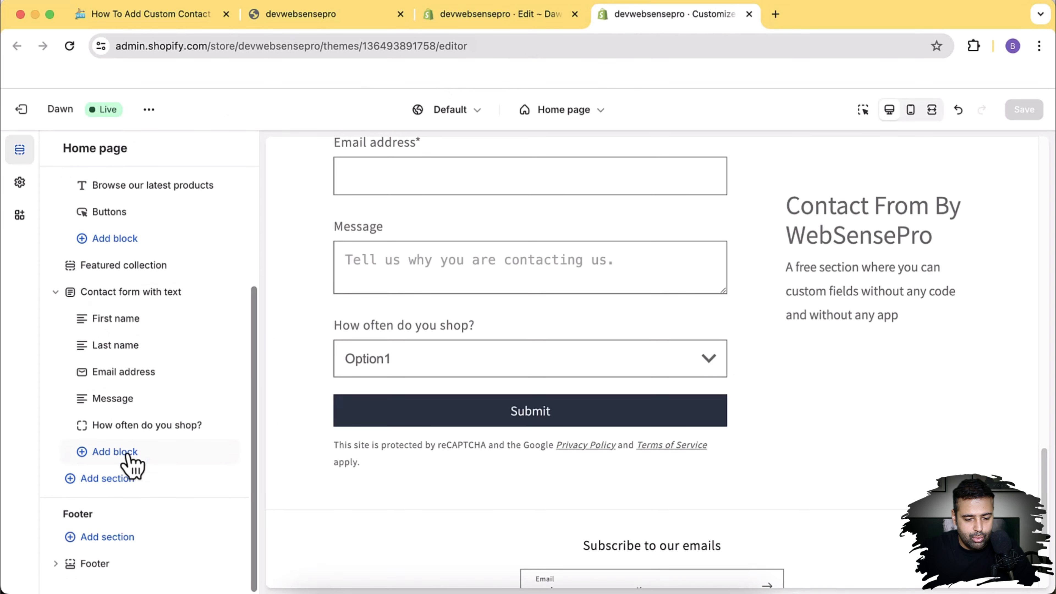
left_click(114, 452)
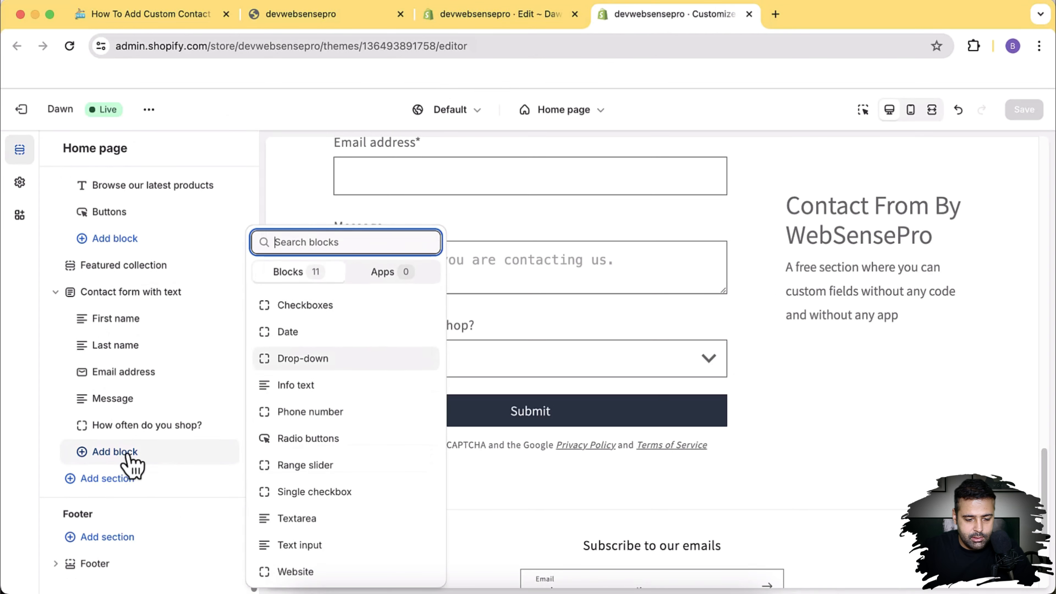
left_click(323, 439)
scroll(187, 349, "down", 1)
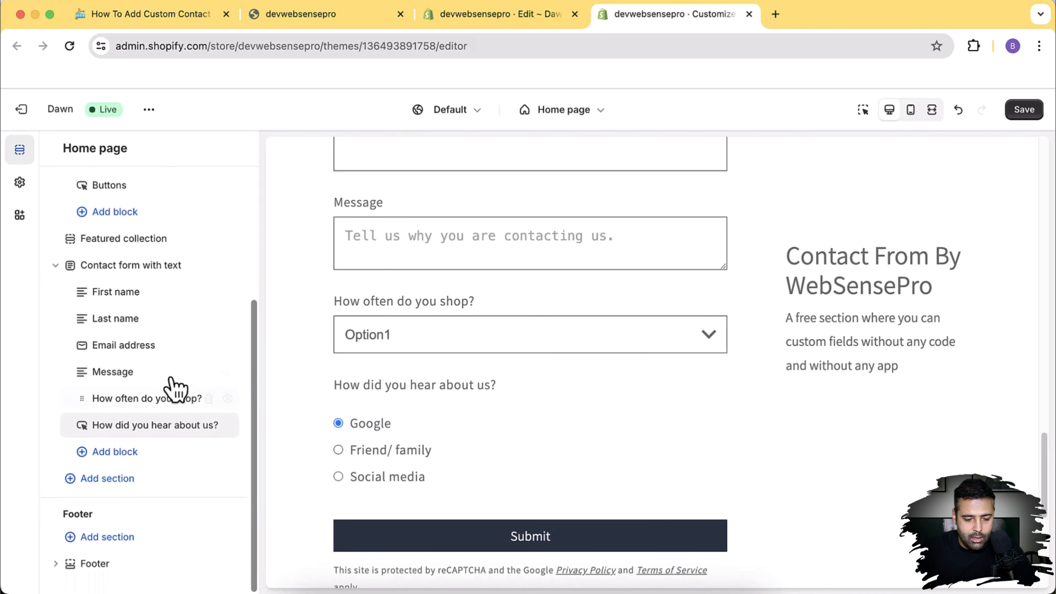
Step: Keep the 'How did you hear about us?' radio field full width and spread its options across 3 columns
left_click(144, 429)
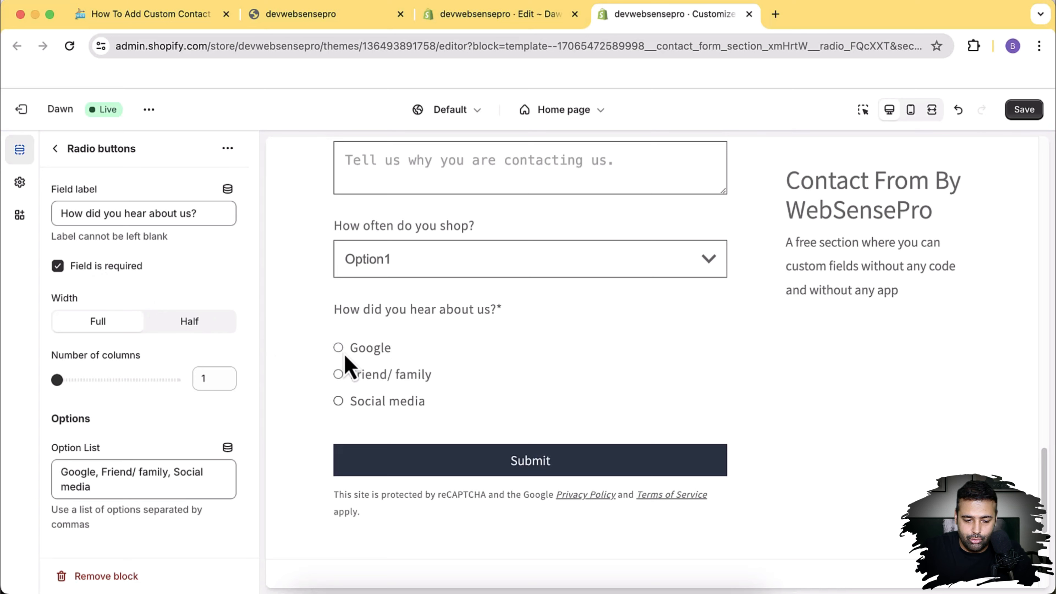
left_click(187, 325)
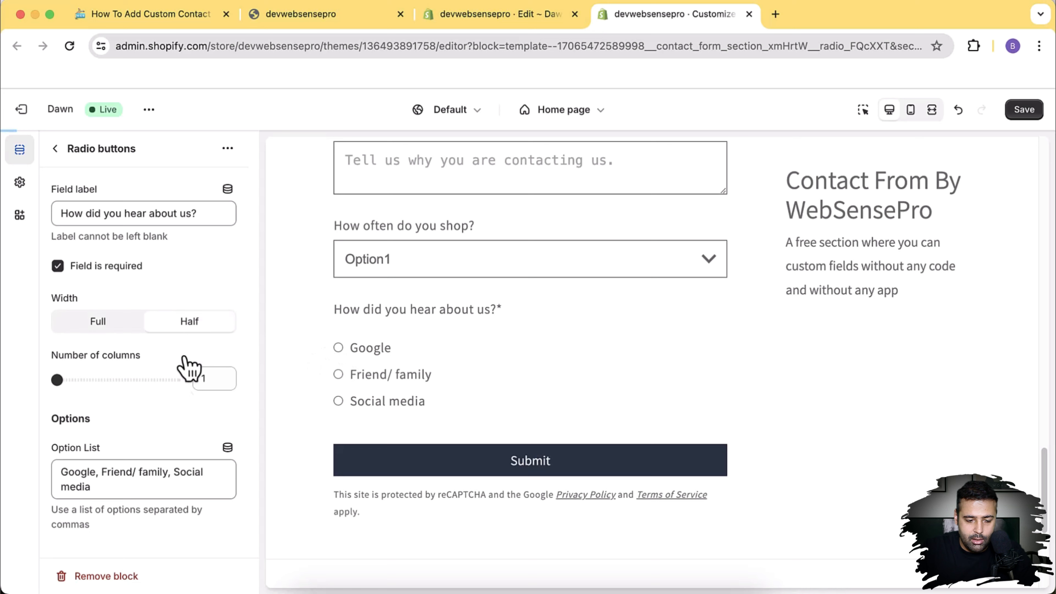
left_click(96, 324)
left_click_drag(58, 380, 175, 379)
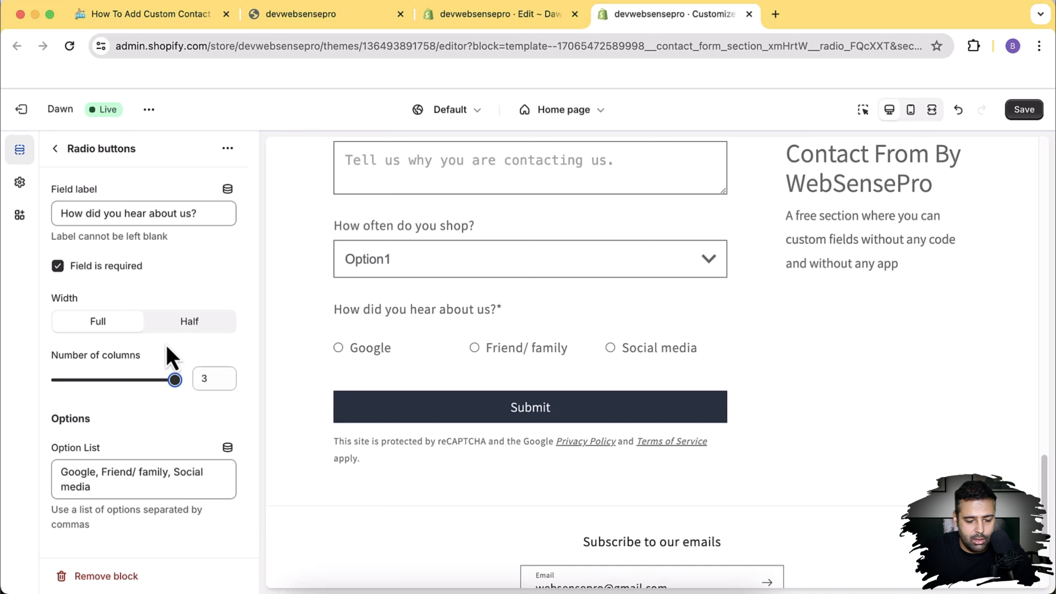
Step: Append ', 4th option' to the radio field's option list and save the changes
left_click(128, 486)
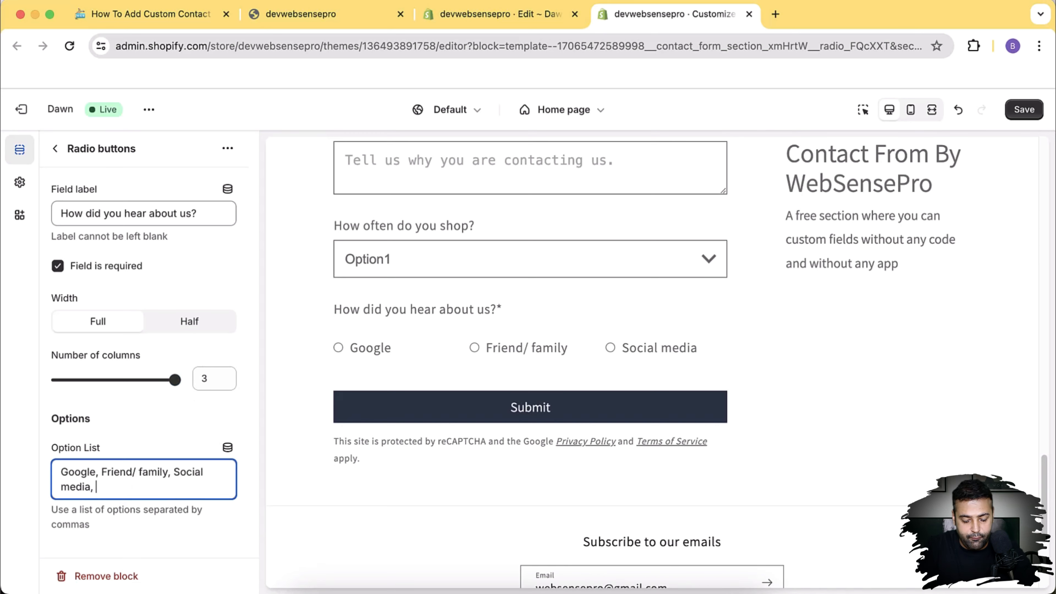
type(", 4th option")
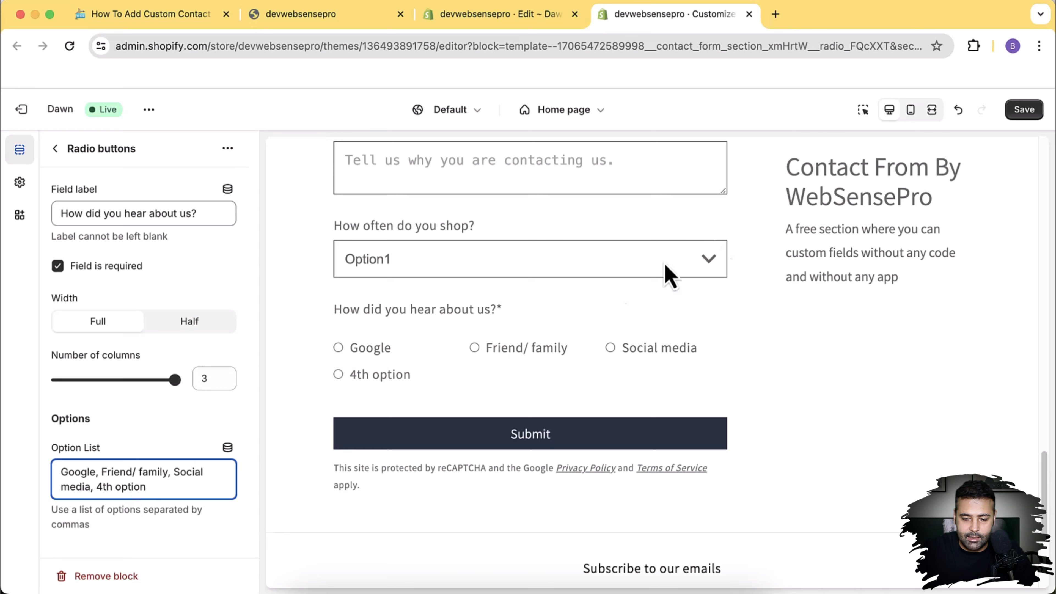
left_click(1020, 112)
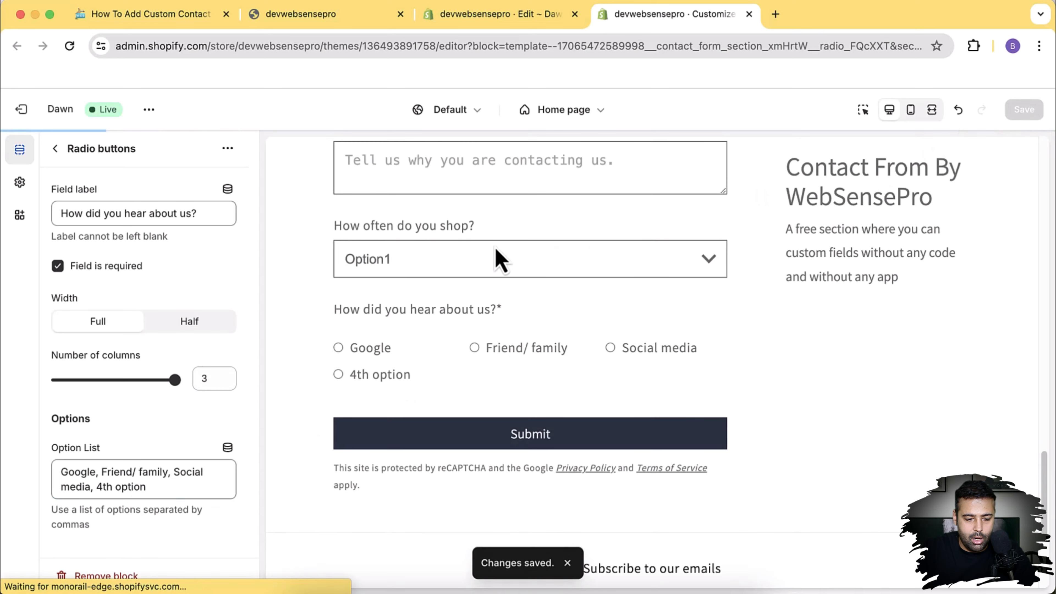
Step: Try each radio answer in the storefront preview, ending on '4th option', then return to the theme editor
left_click(313, 25)
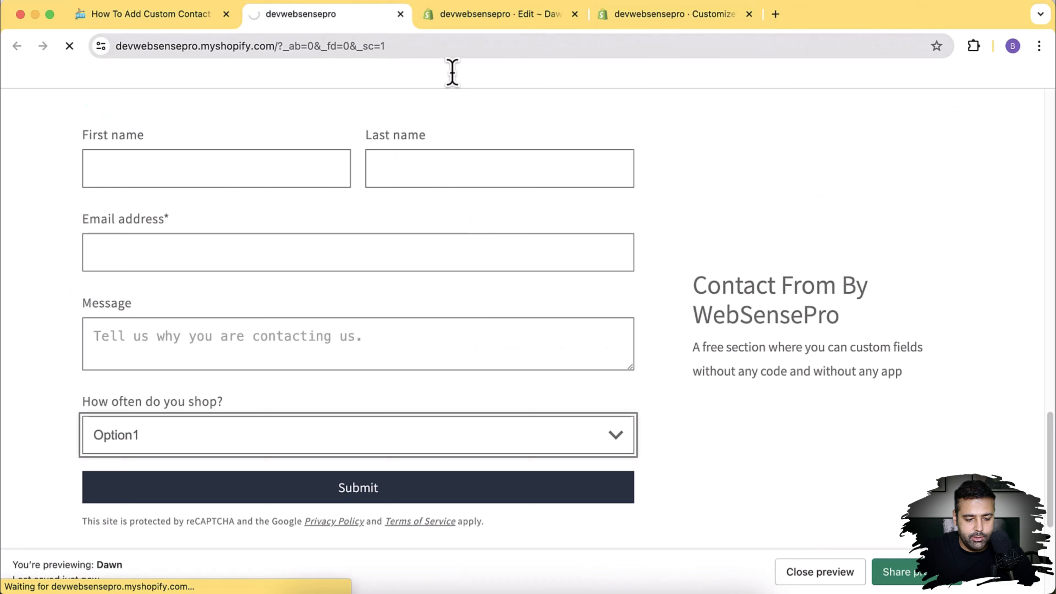
scroll(620, 145, "down", 6)
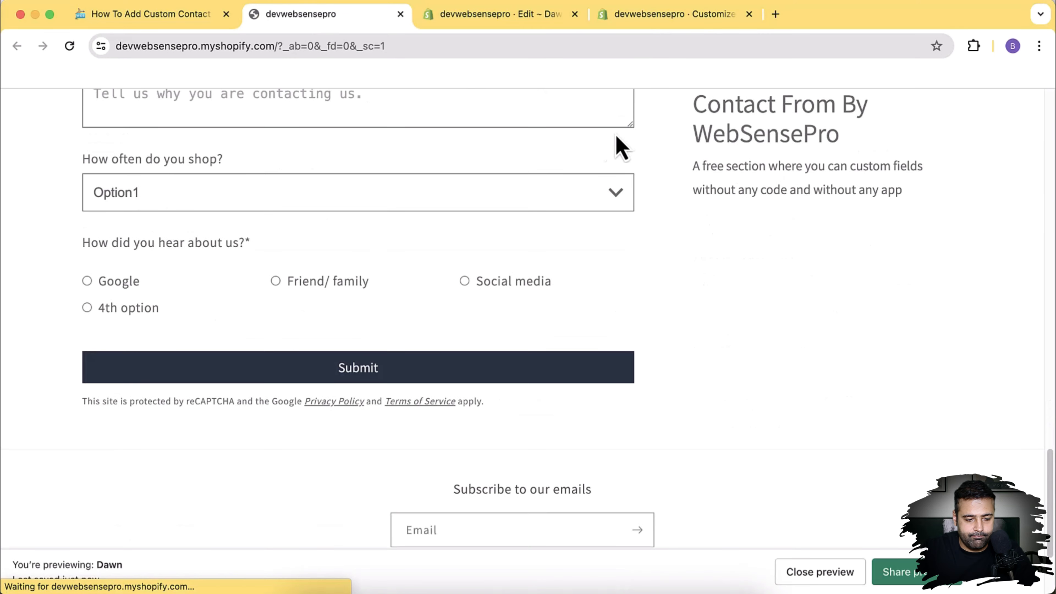
left_click(119, 283)
left_click(121, 308)
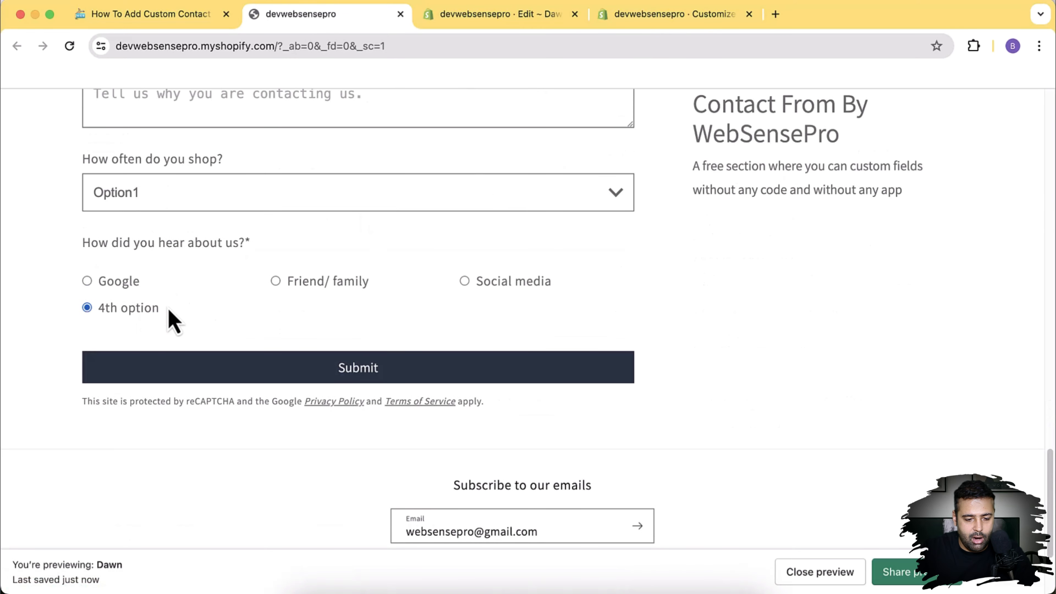
left_click(314, 287)
left_click(519, 287)
left_click(137, 285)
left_click(125, 310)
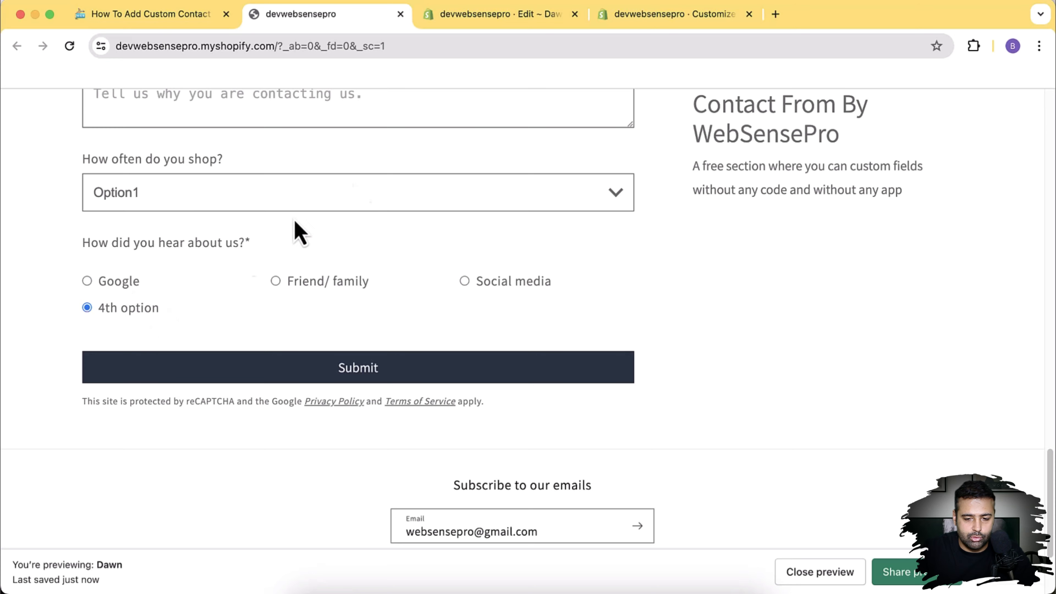
left_click(665, 15)
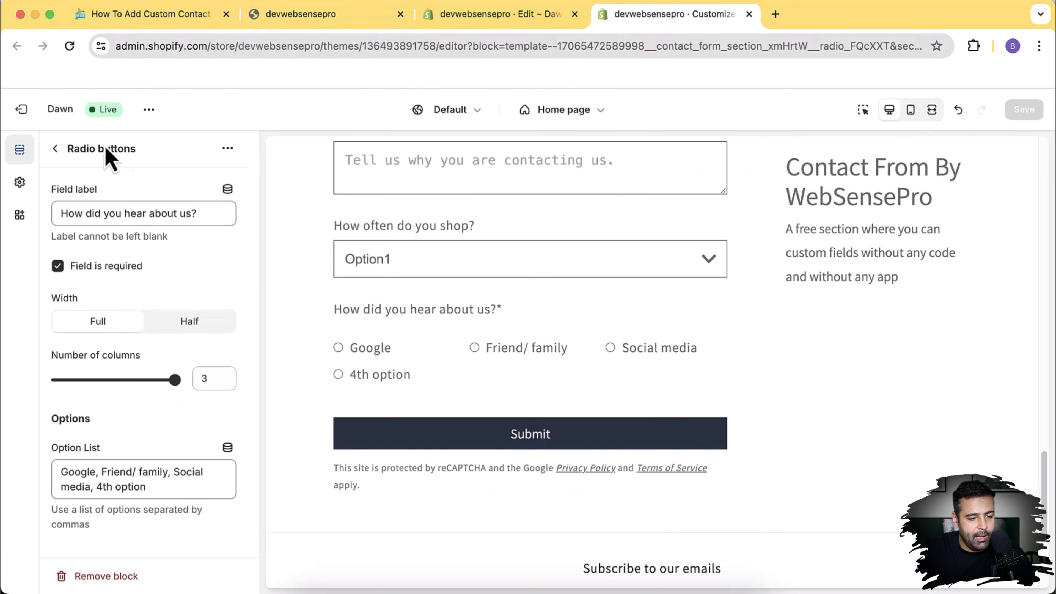
Step: Add a Checkboxes block asking 'What kind of services are you looking for?' to the Contact form with text section
left_click(55, 149)
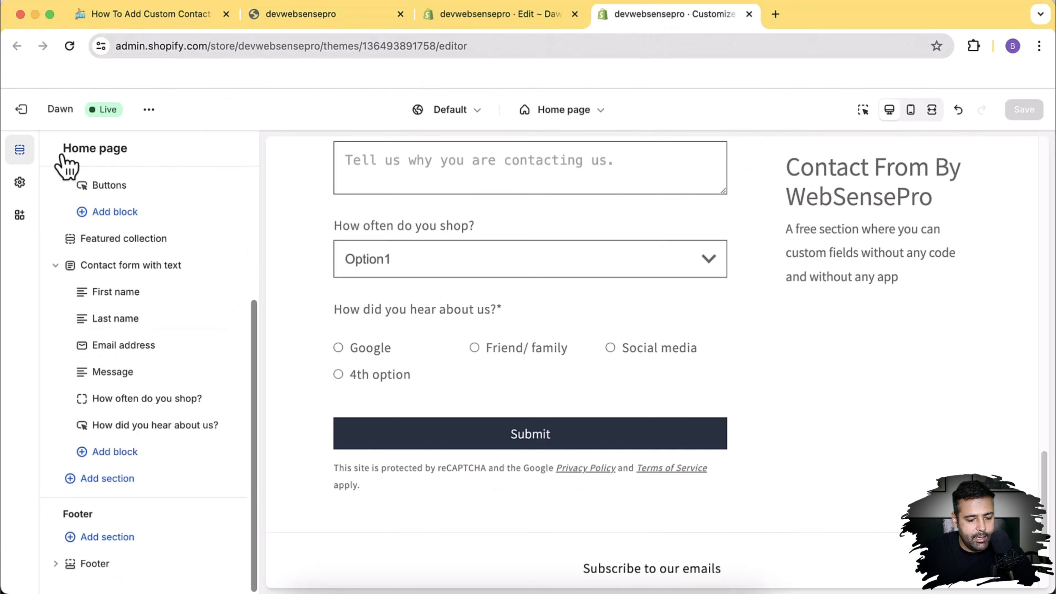
left_click(129, 458)
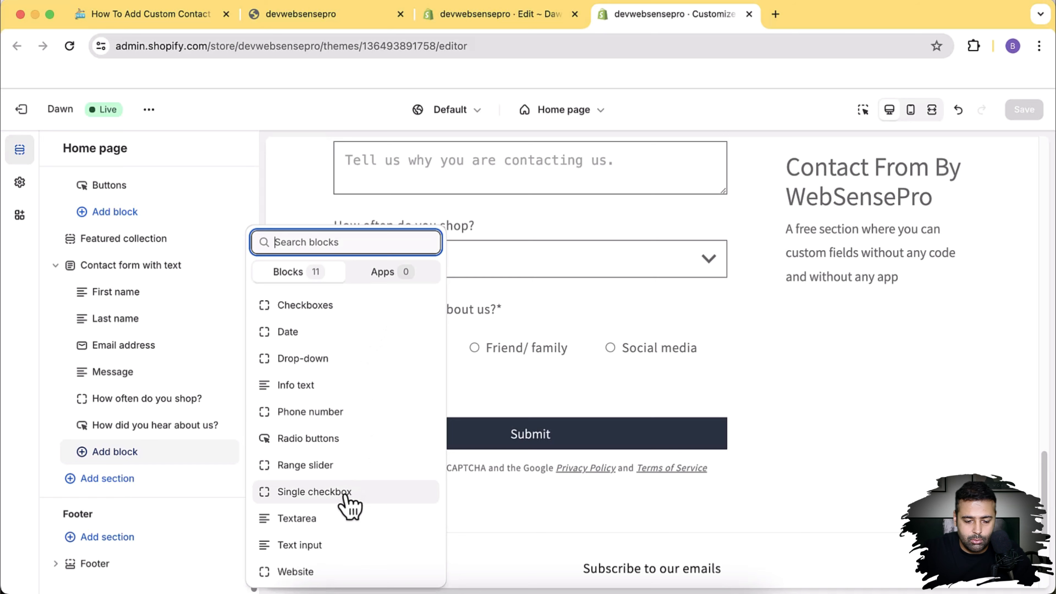
left_click(335, 310)
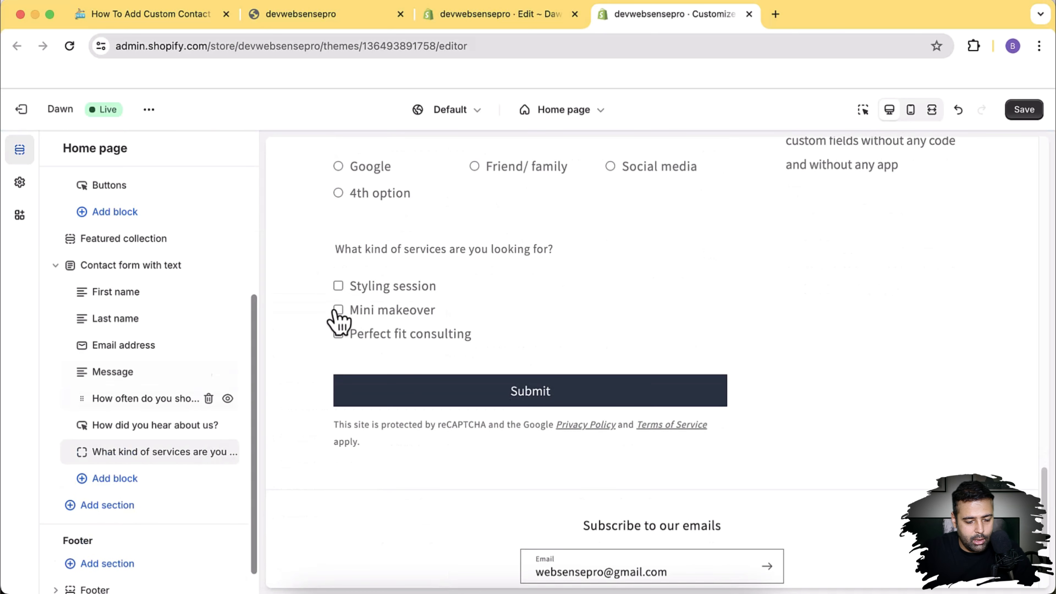
scroll(335, 314, "up", 2)
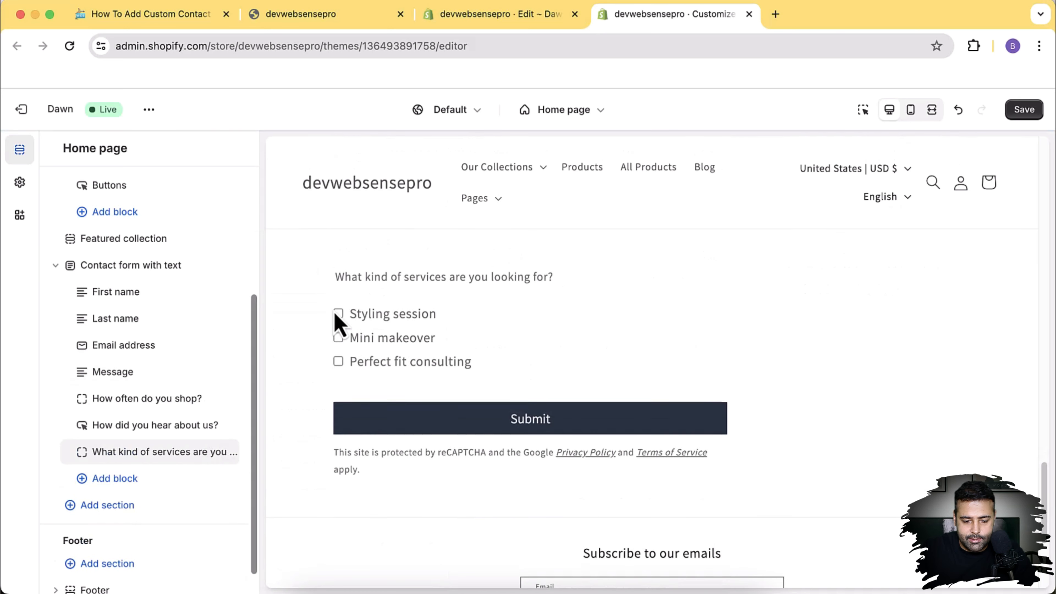
Step: Try the services field's columns, width and required settings, leaving it one column, full width and optional
left_click(130, 459)
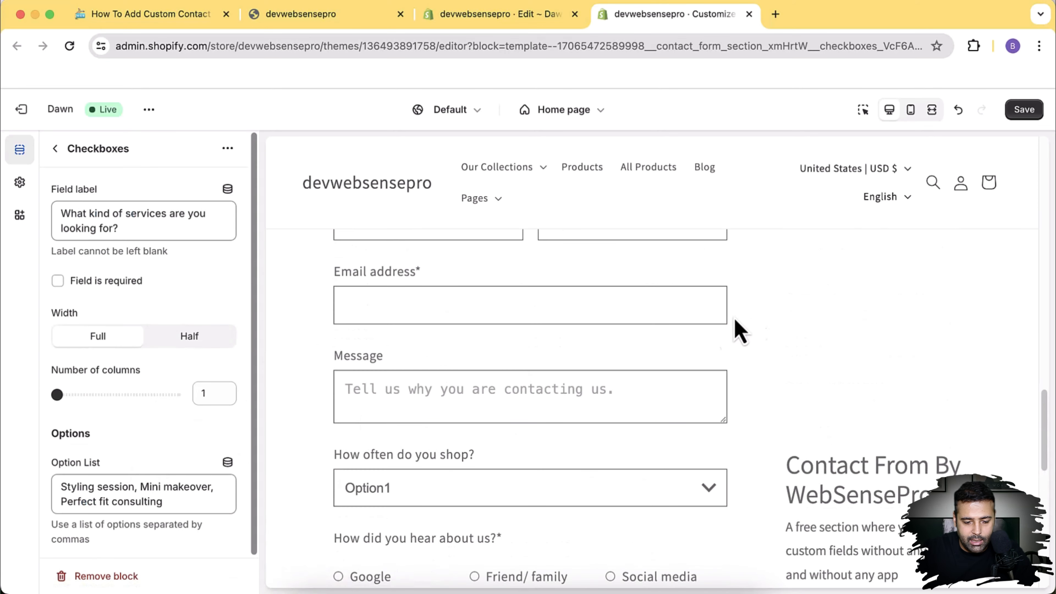
scroll(801, 313, "down", 6)
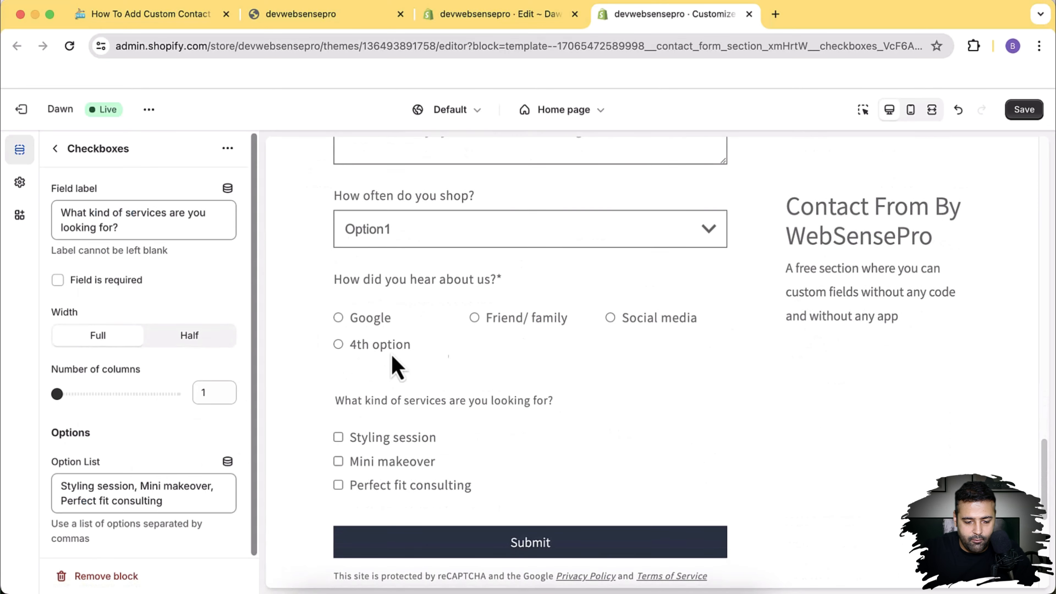
left_click_drag(57, 393, 175, 394)
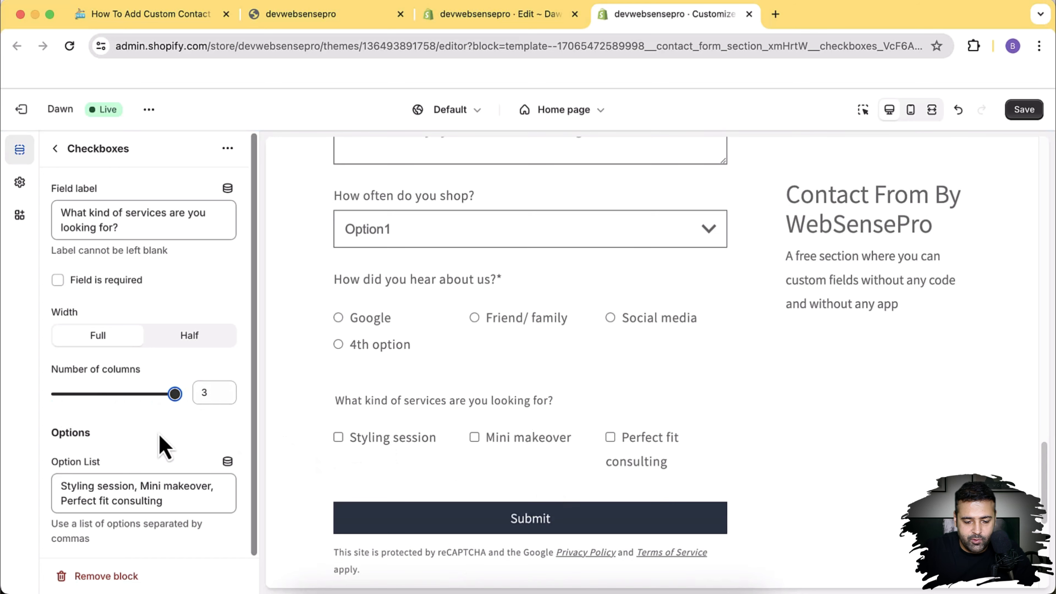
left_click_drag(174, 394, 18, 406)
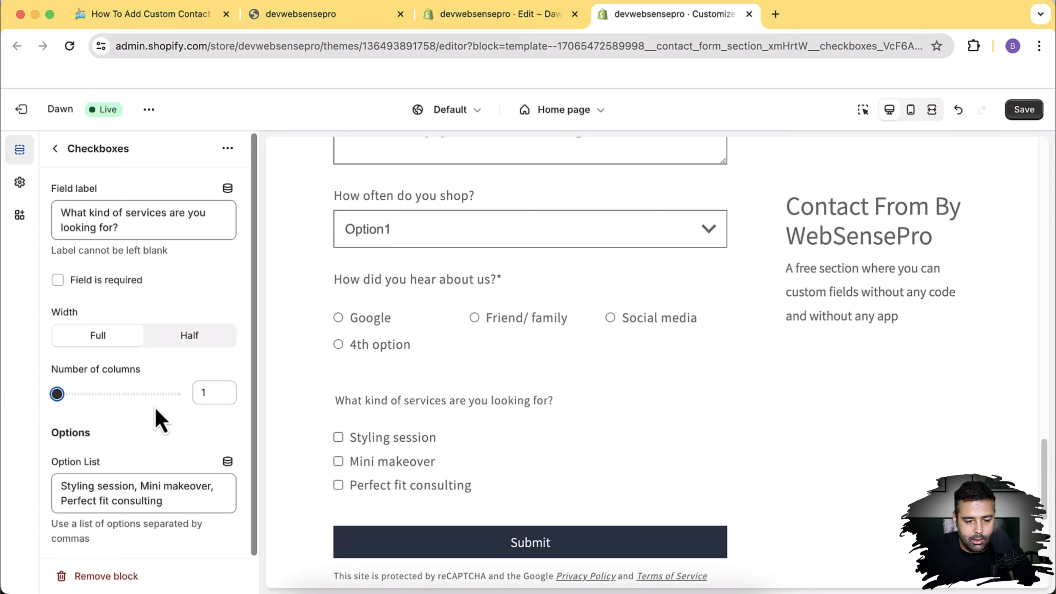
left_click(172, 342)
left_click(95, 341)
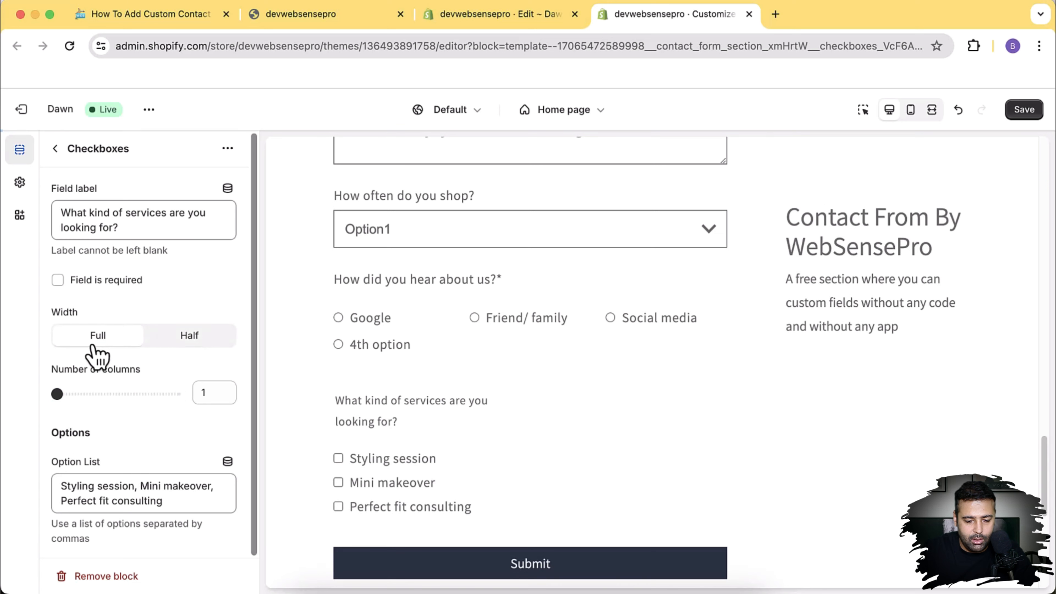
left_click(101, 283)
left_click(104, 284)
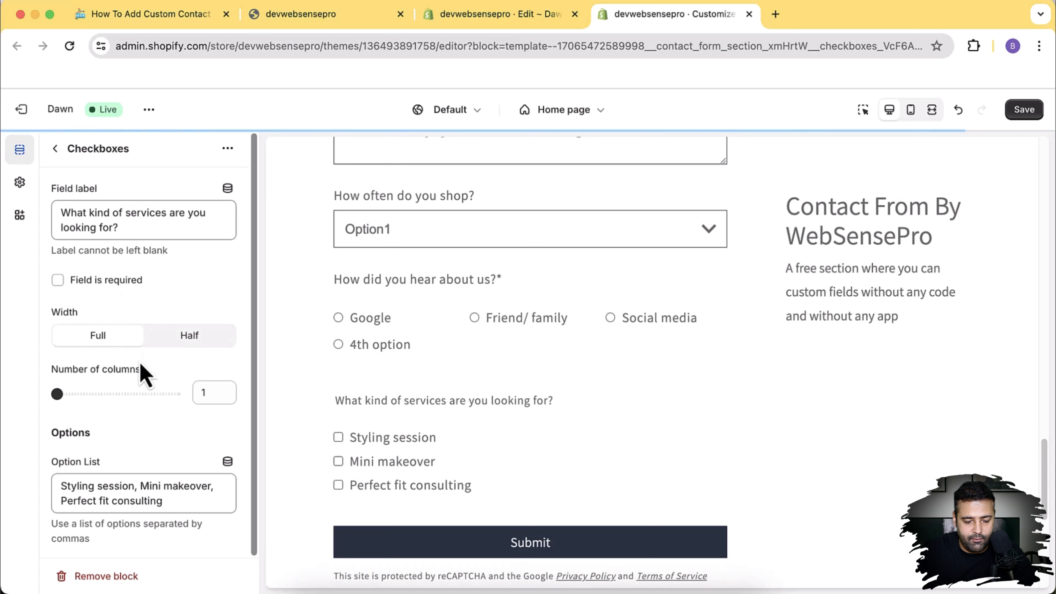
Step: Append ', option4' to the checkbox option list and return to the sections list
left_click(185, 508)
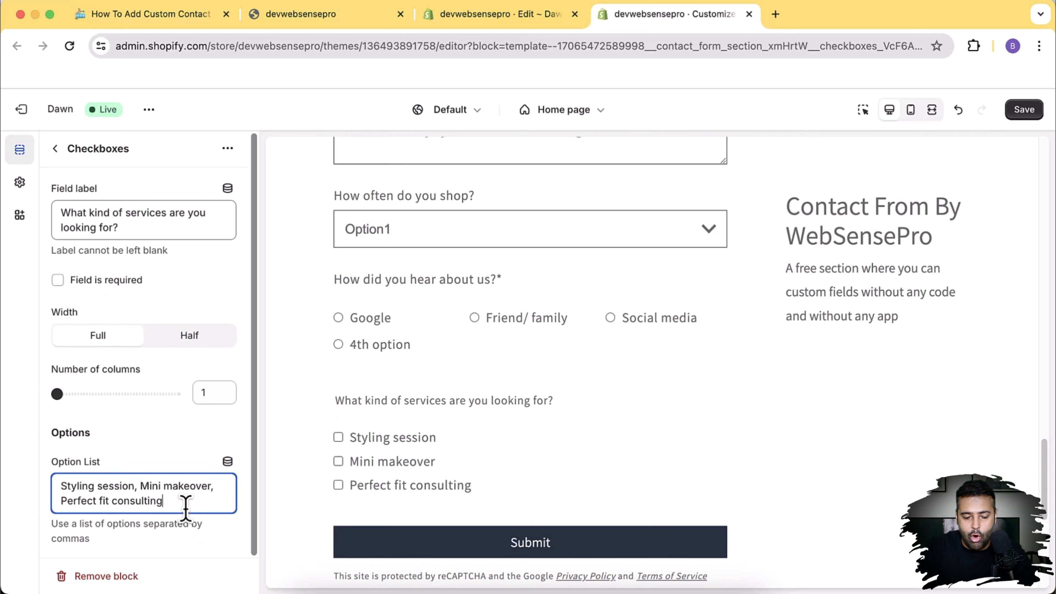
type(", option")
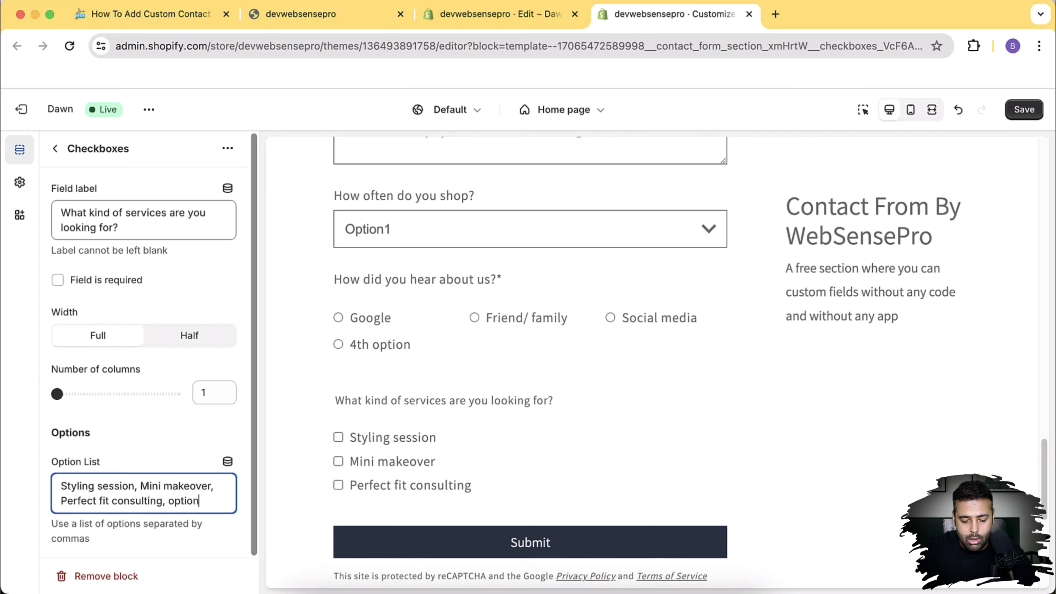
type("4")
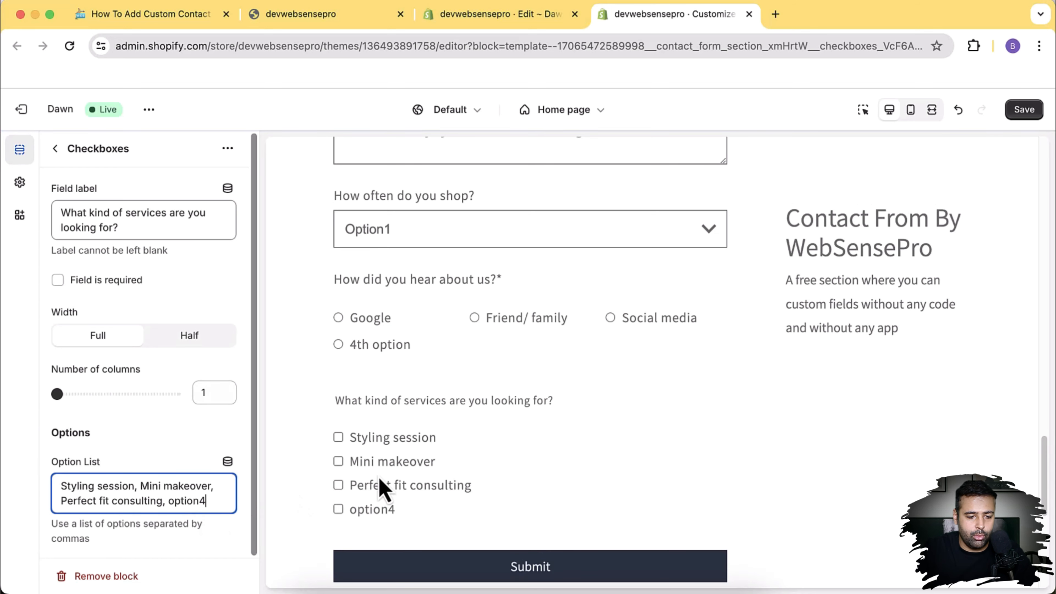
left_click(56, 150)
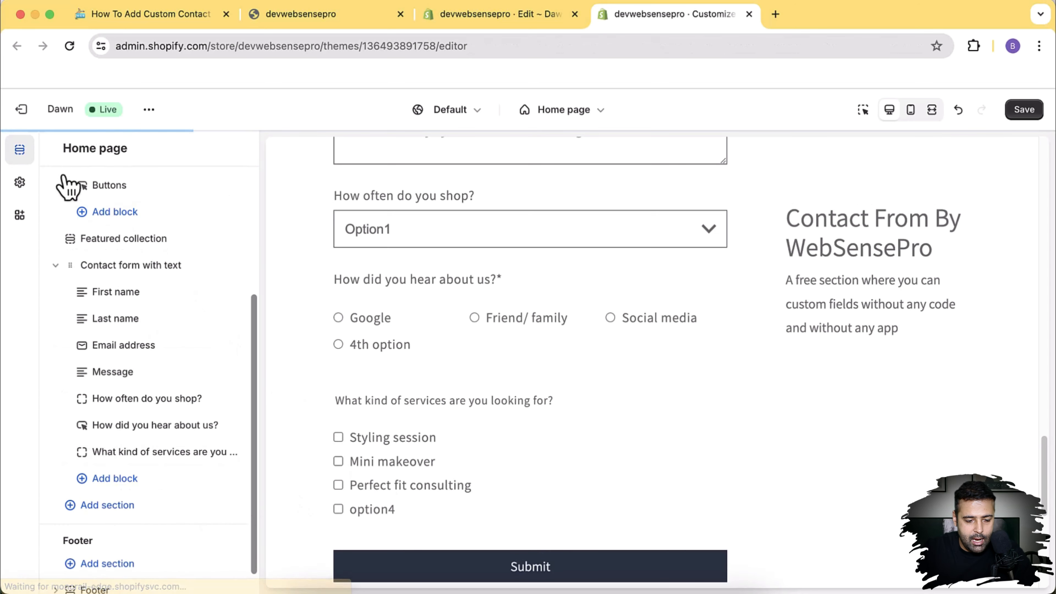
Step: Add a 'Level of satisfaction' Range slider block to the contact form
scroll(106, 399, "down", 1)
left_click(125, 460)
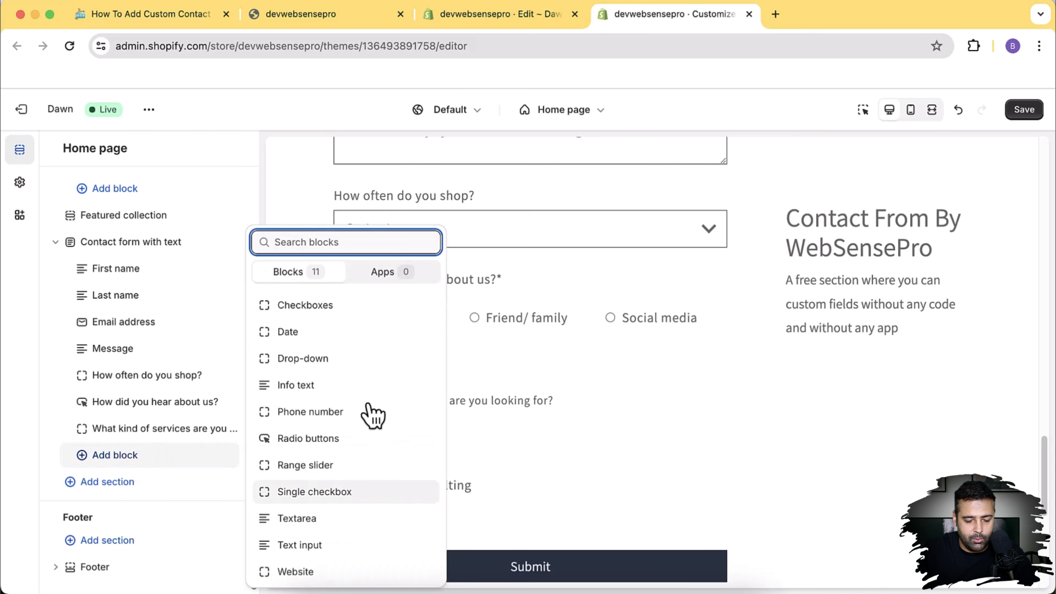
left_click(335, 465)
scroll(232, 307, "down", 1)
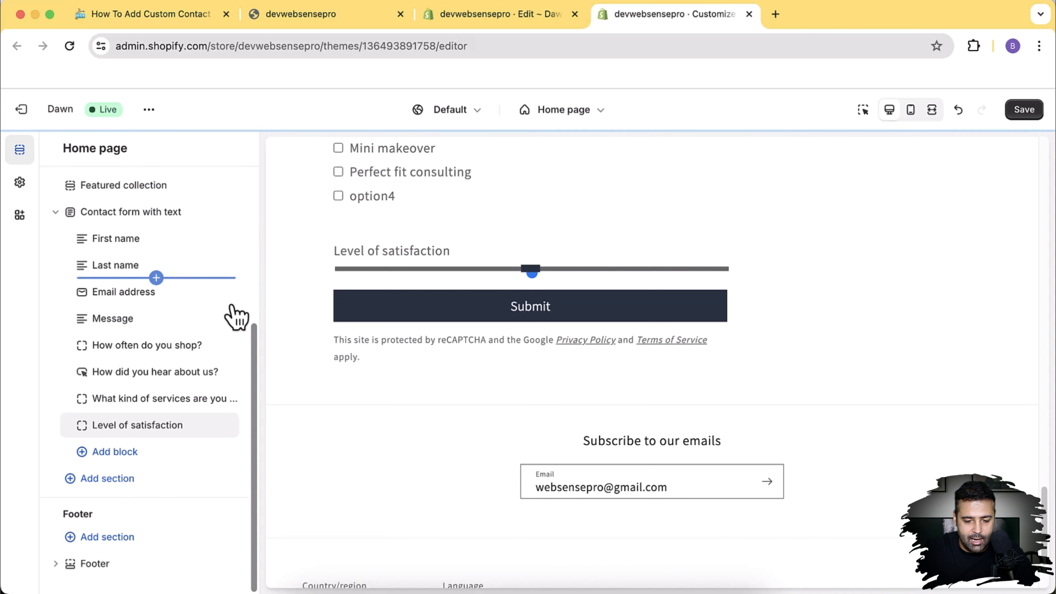
Step: Set the slider's range to 0–100 with a step of 10
left_click(132, 429)
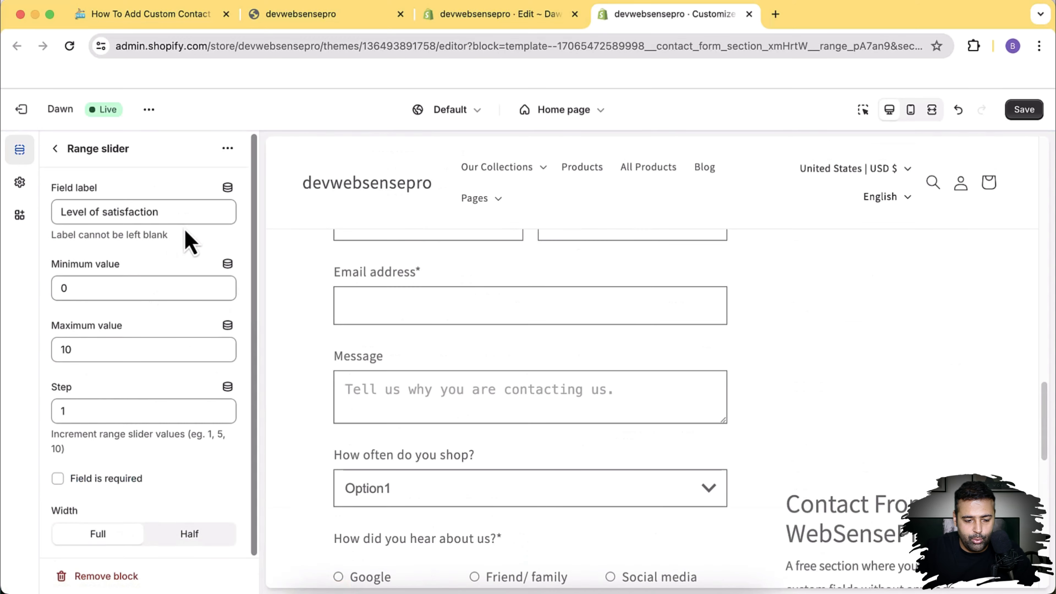
left_click(110, 286)
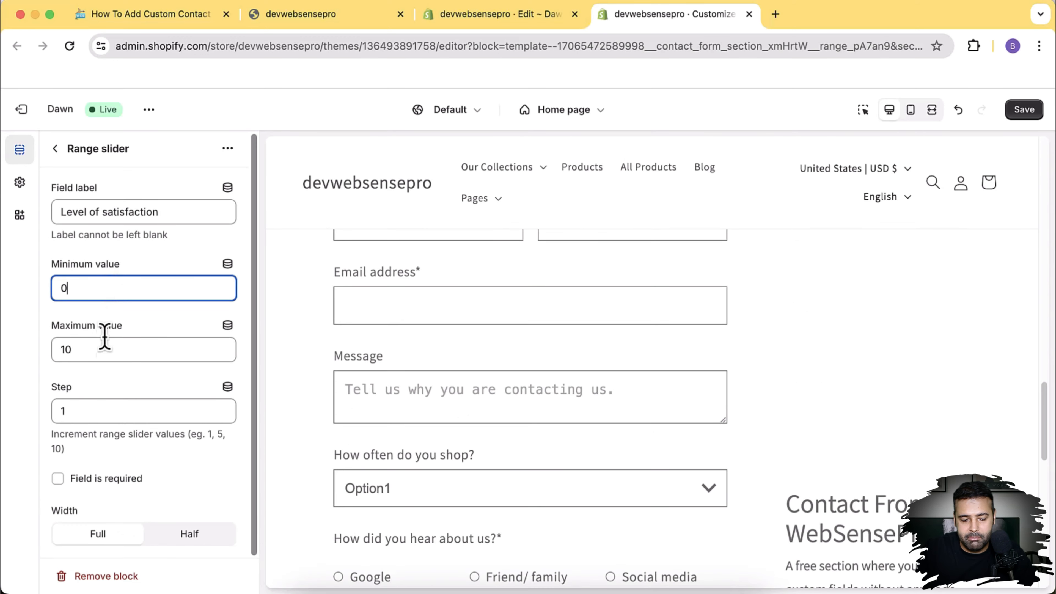
left_click(102, 354)
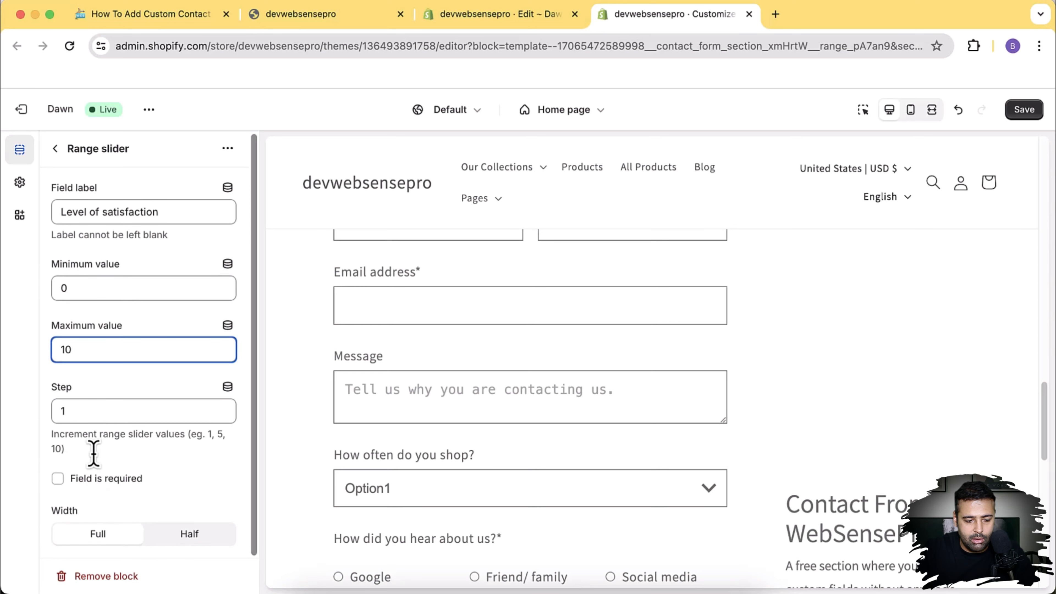
left_click(59, 349)
left_click_drag(91, 349, 59, 350)
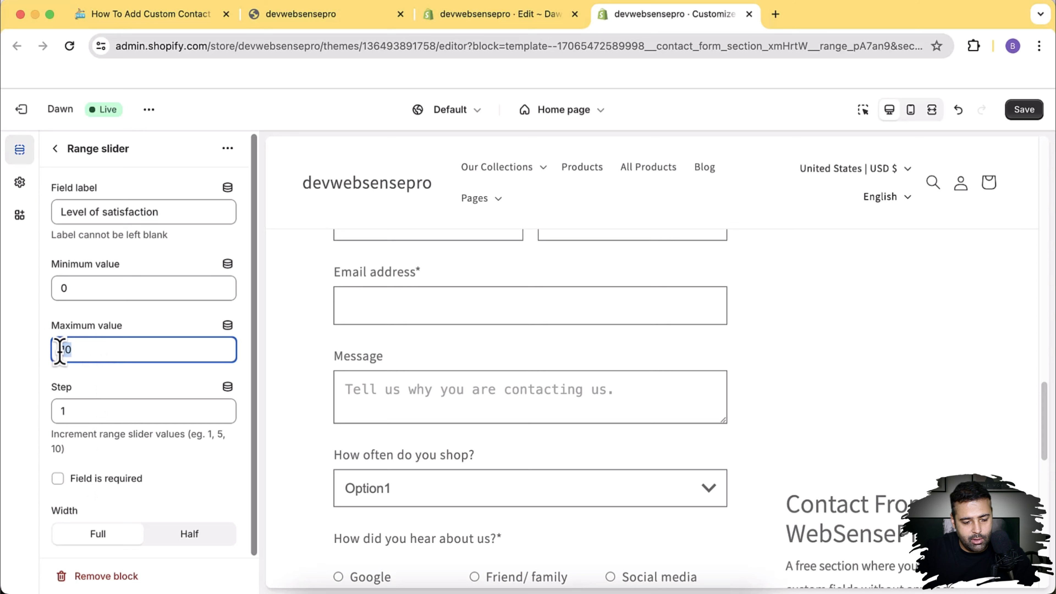
left_click(98, 411)
type("0")
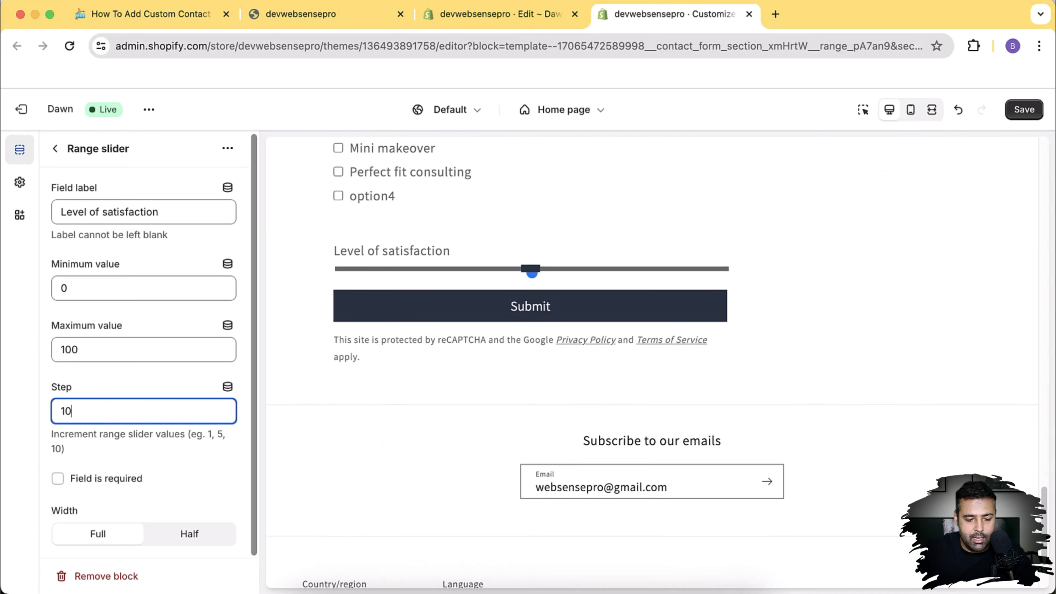
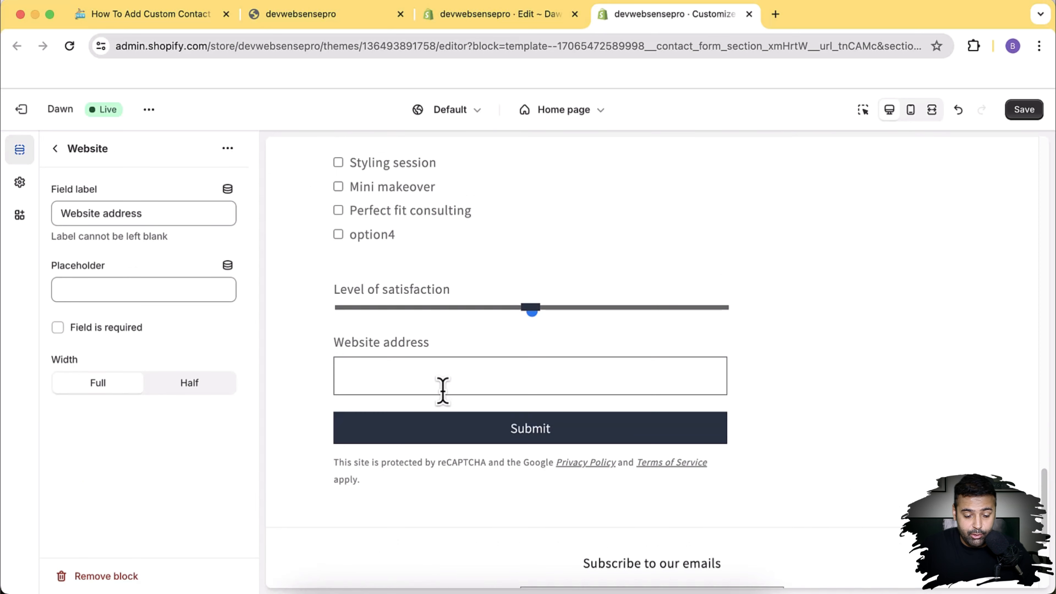
Step: Make the Website address field optional and keep its width at Full
left_click(57, 328)
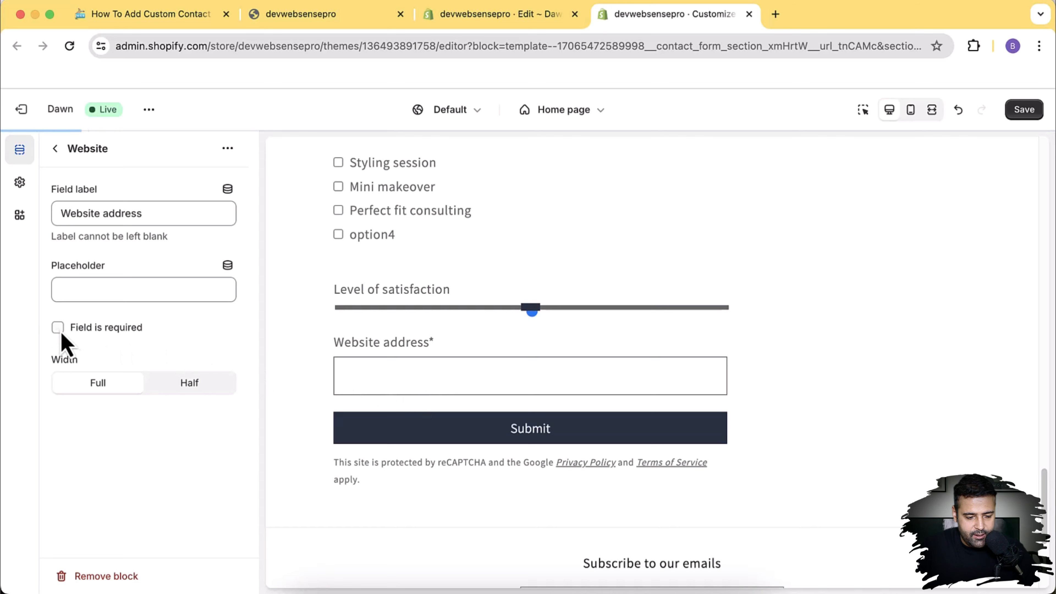
left_click(176, 389)
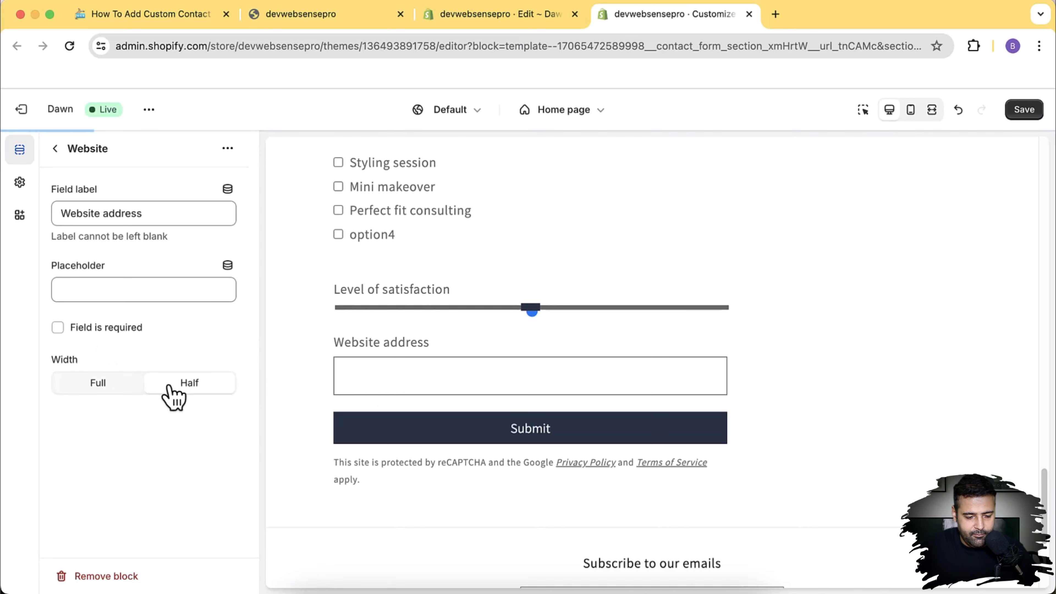
left_click(101, 388)
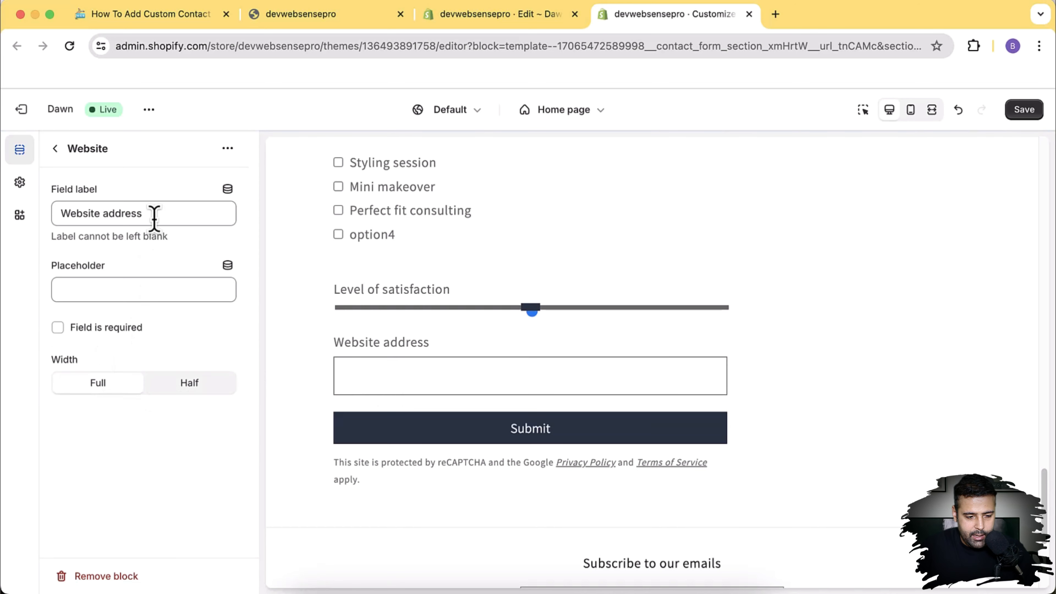
left_click_drag(153, 215, 59, 217)
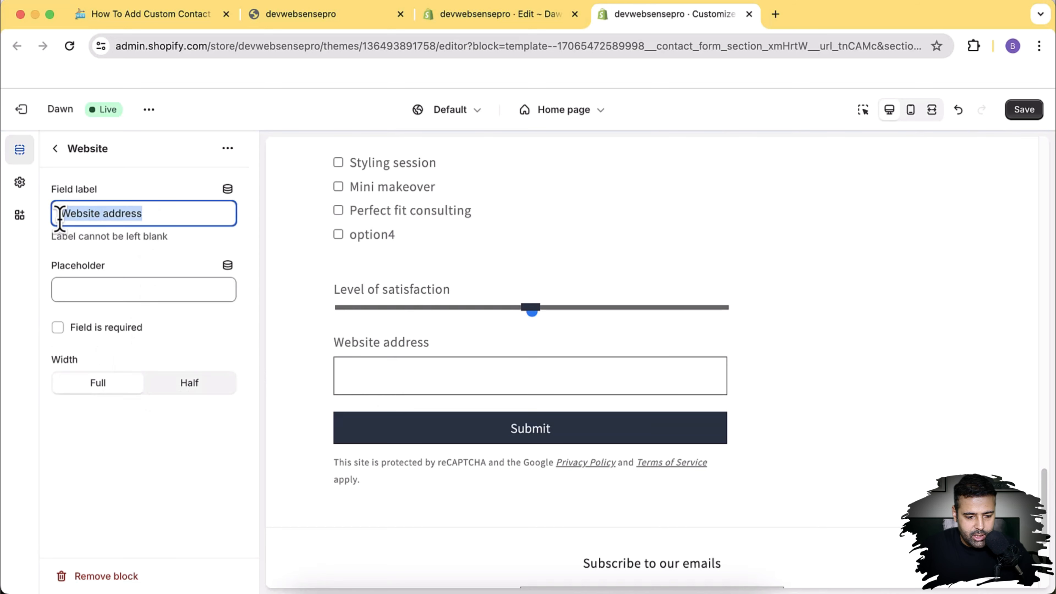
left_click(122, 289)
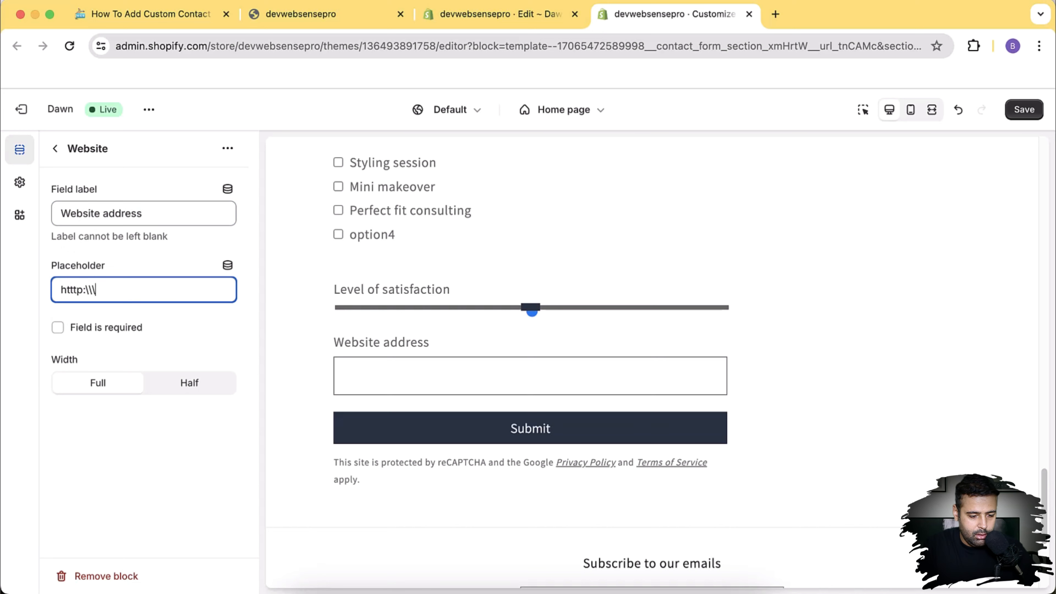
type("https://example.co")
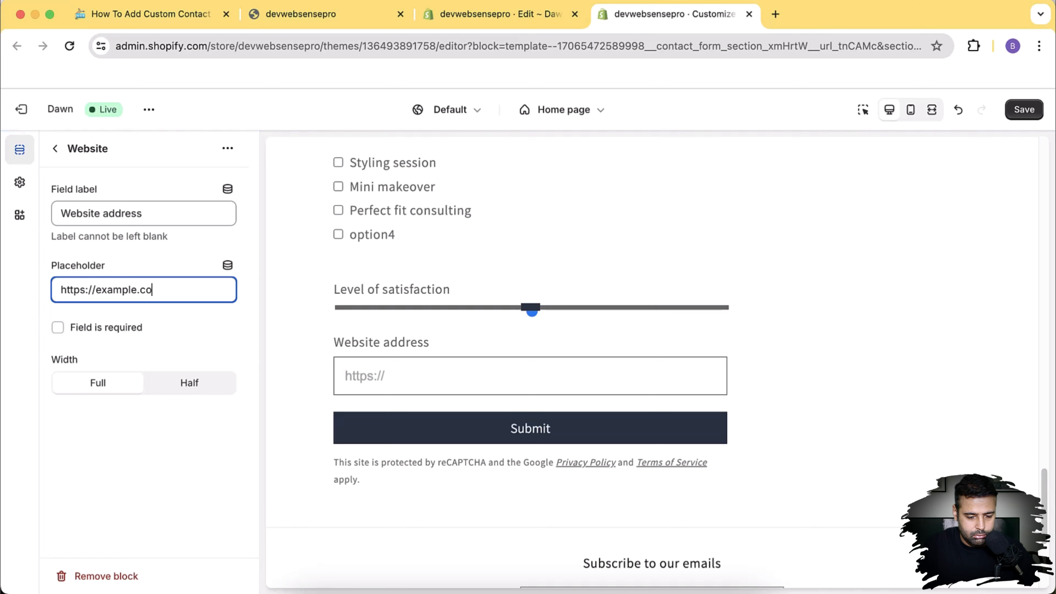
type("m")
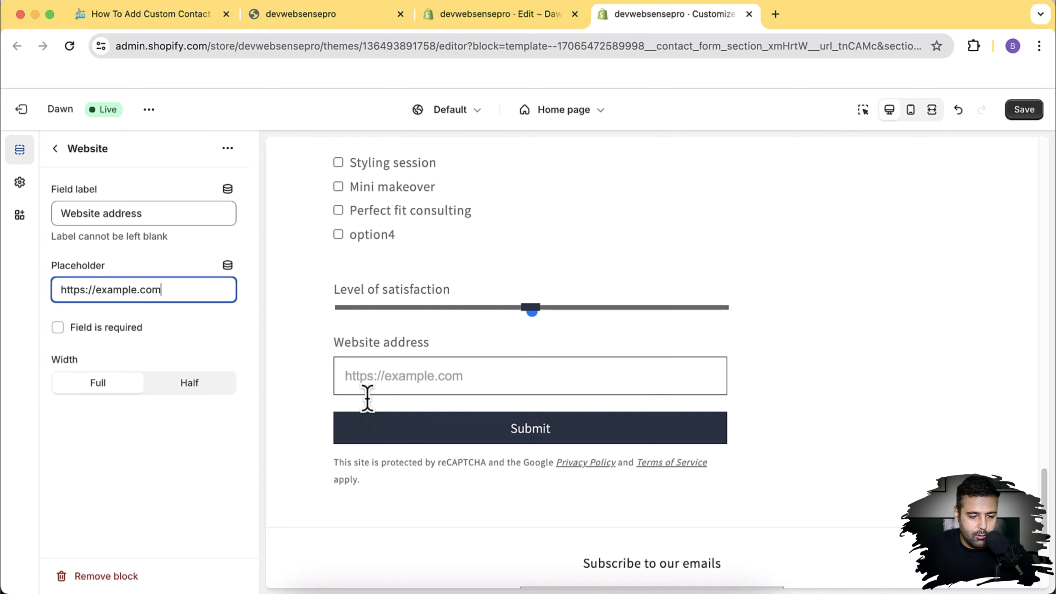
Step: Leave the Website settings and return to the contact form's block list
left_click(55, 153)
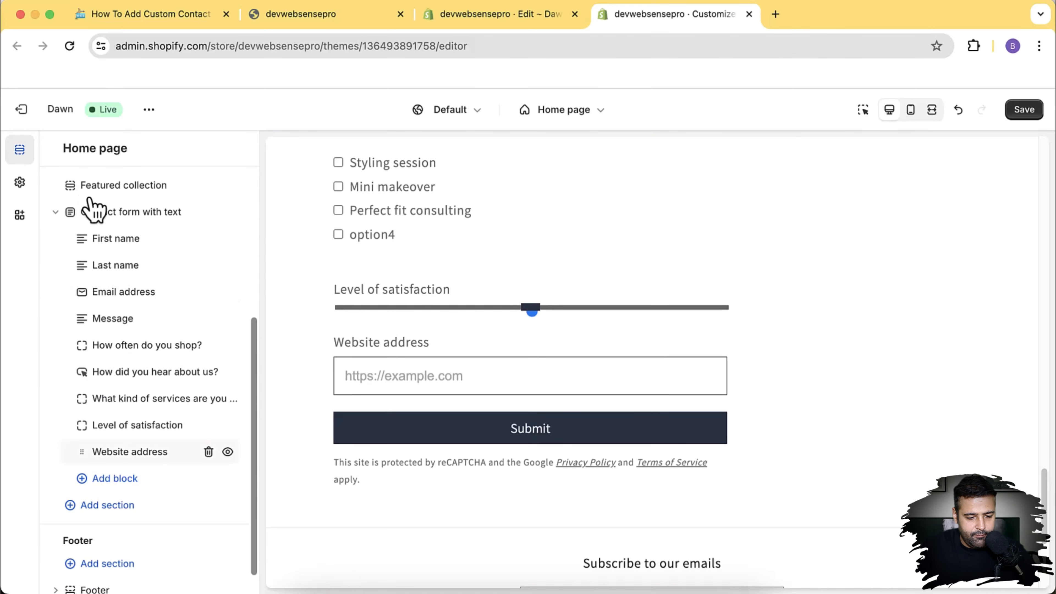
left_click(124, 238)
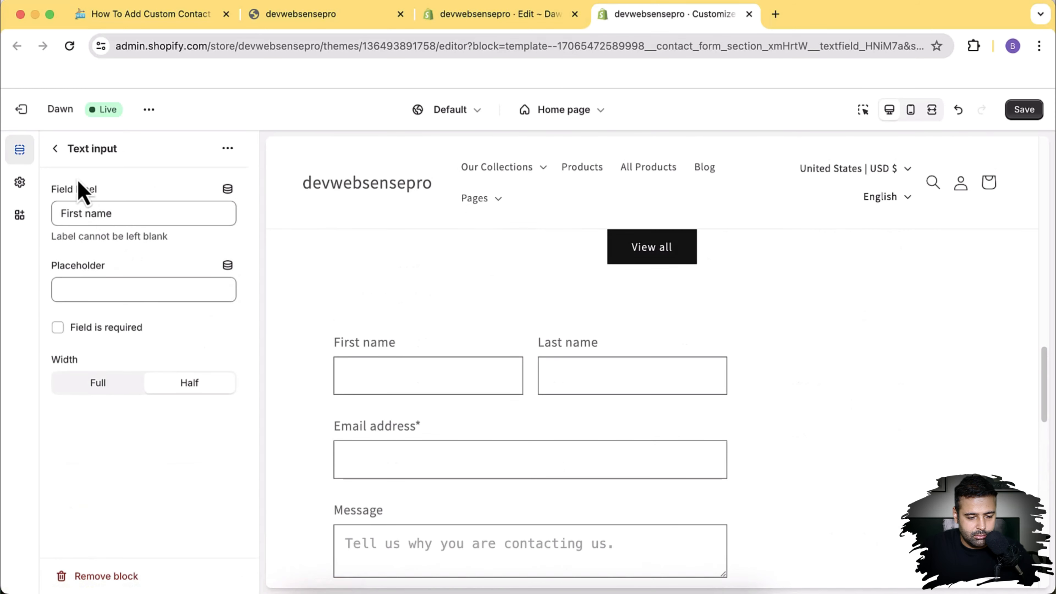
left_click(55, 148)
scroll(90, 293, "down", 1)
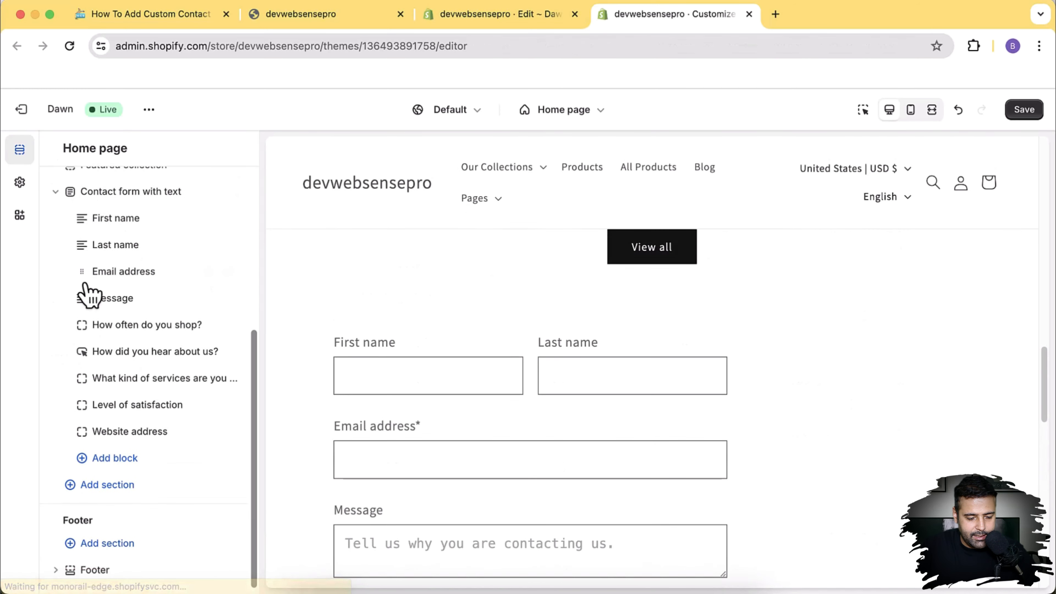
Step: Add a Text input block, delete it again, and reopen the Add block list
left_click(123, 457)
key("Down")
key("Down")
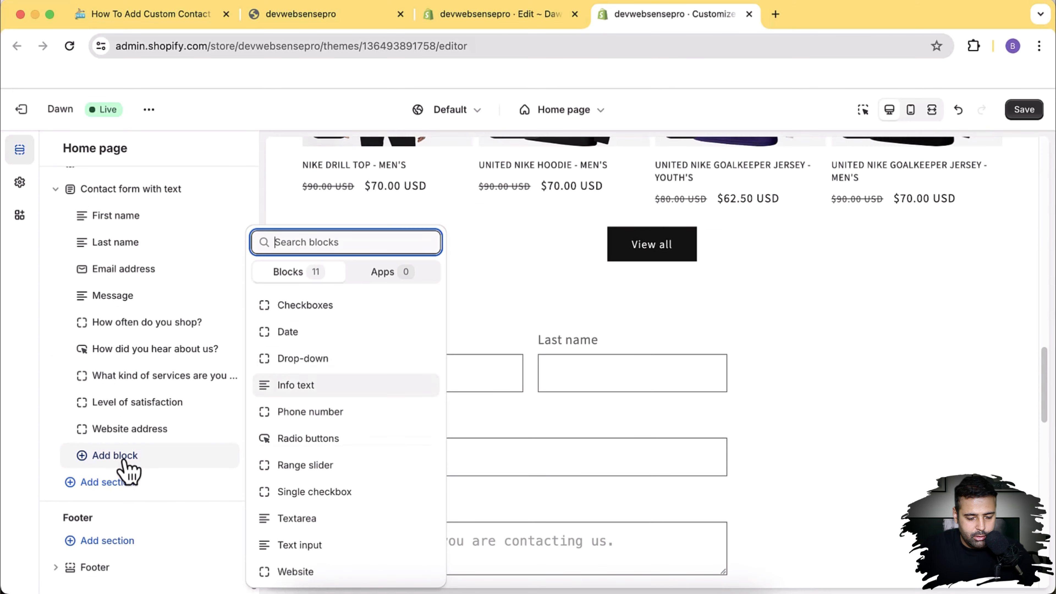
key("Down")
key("Down")
key("Down")
key("Down")
key("Down")
key("Down")
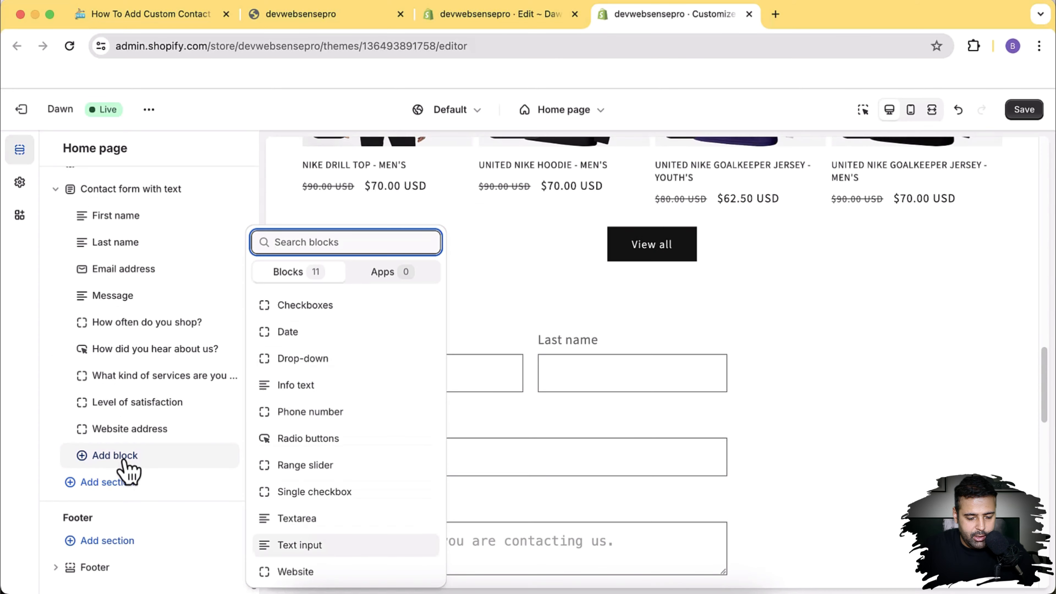
left_click(332, 548)
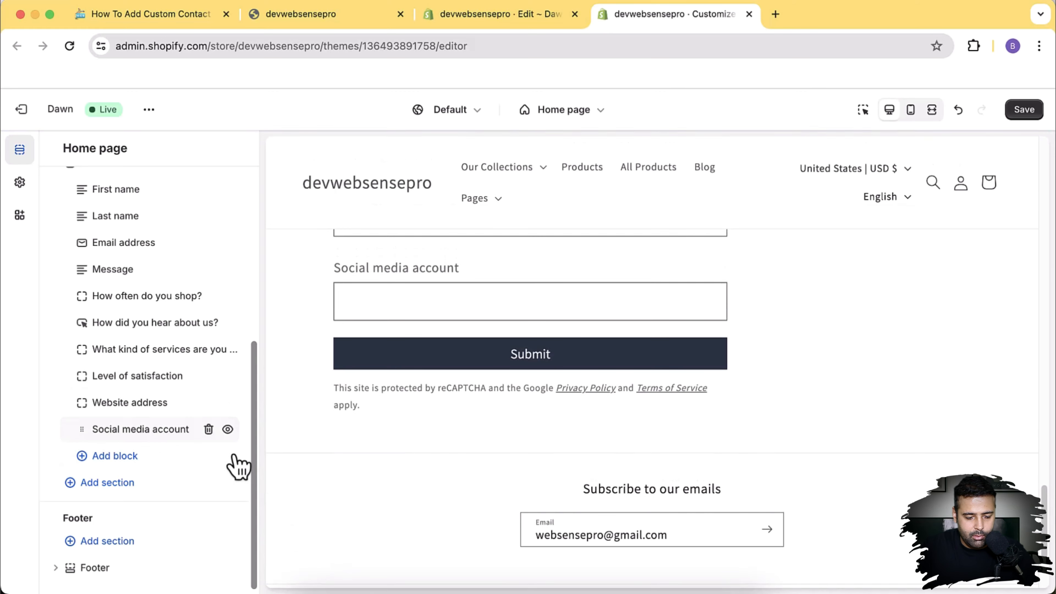
left_click(208, 428)
left_click(149, 453)
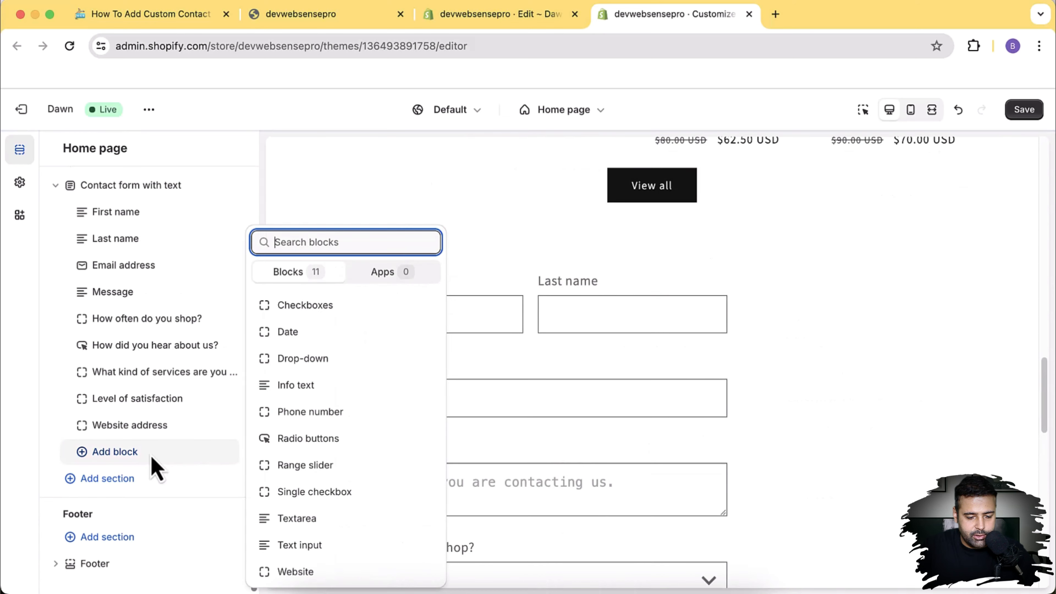
Step: Add an Info text block headed 'We're here to help.' below the Website address field
left_click(363, 387)
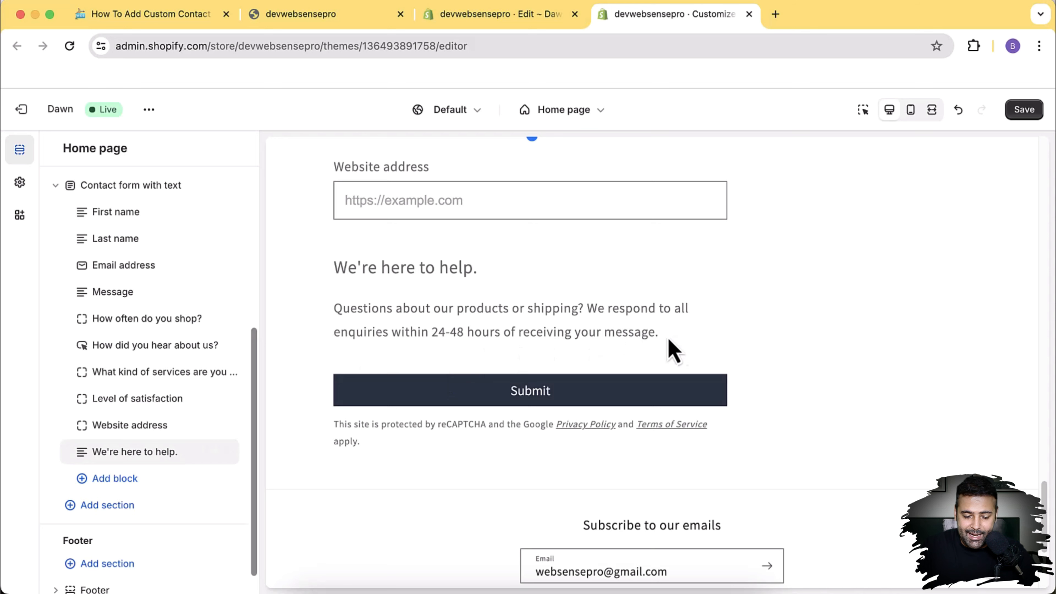
left_click_drag(668, 340, 355, 274)
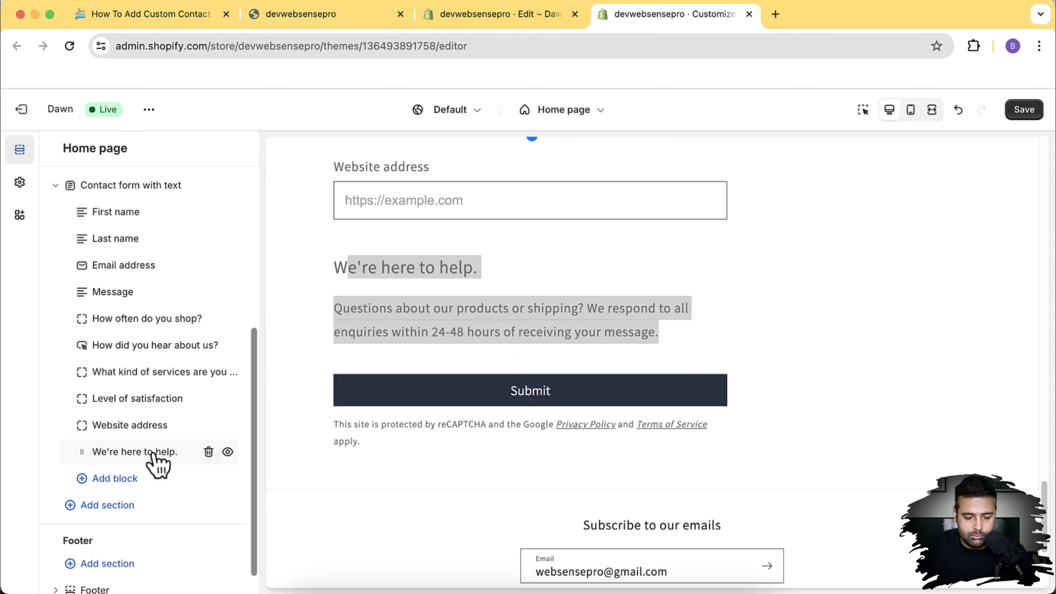
left_click(158, 460)
left_click_drag(198, 397, 52, 344)
left_click_drag(185, 252, 61, 250)
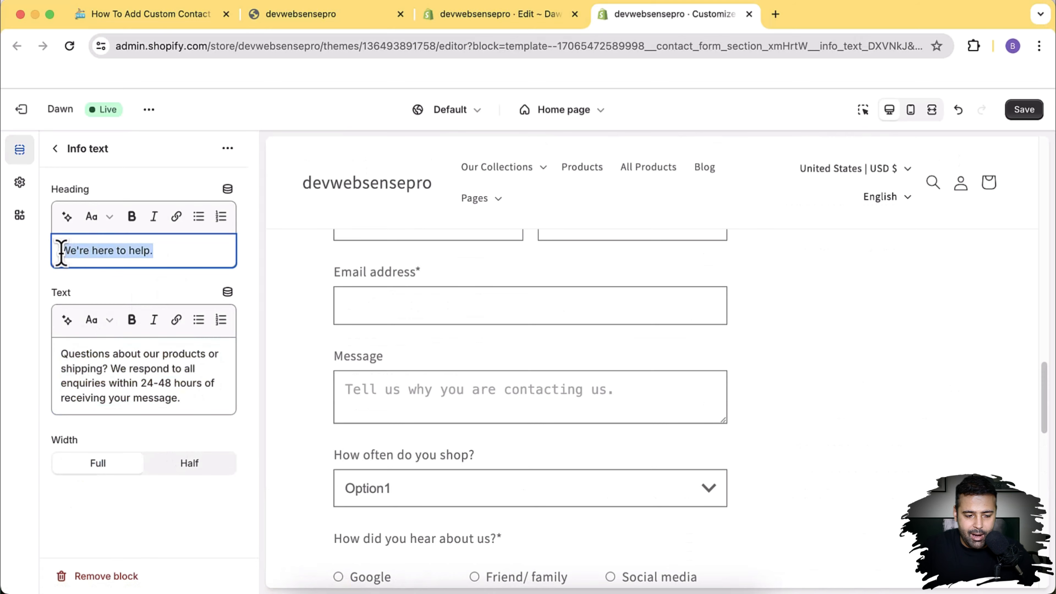
left_click_drag(198, 397, 32, 366)
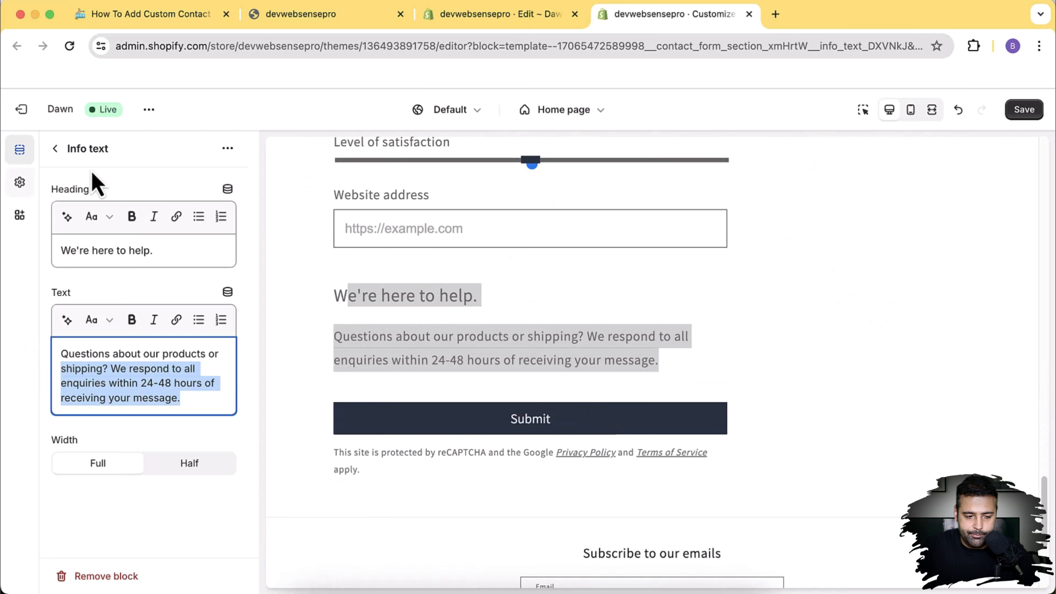
Step: Return to the Home page block list and save the theme changes
left_click(55, 149)
scroll(199, 401, "up", 3)
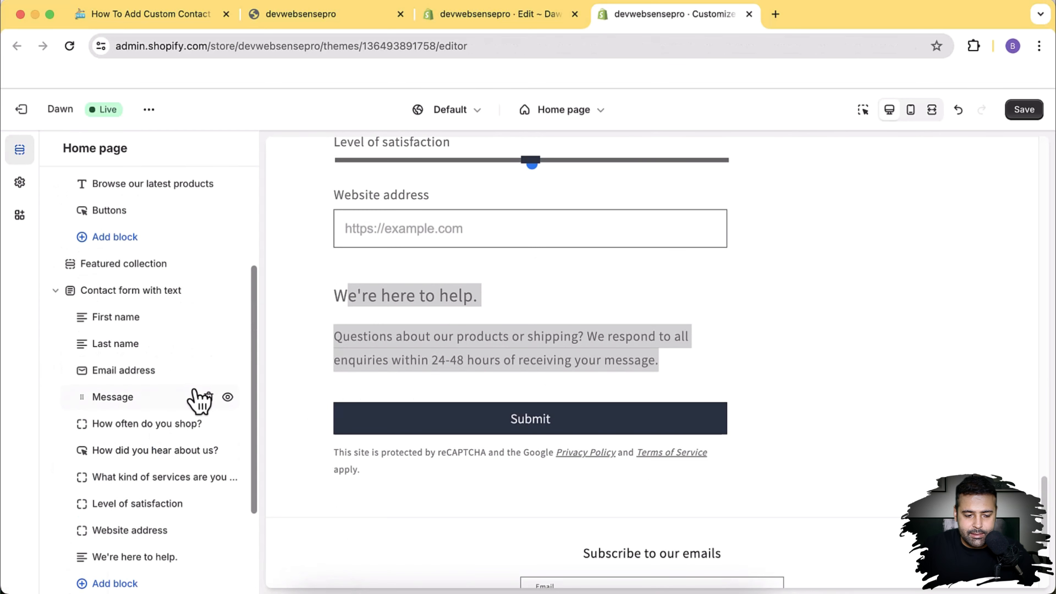
left_click(1017, 111)
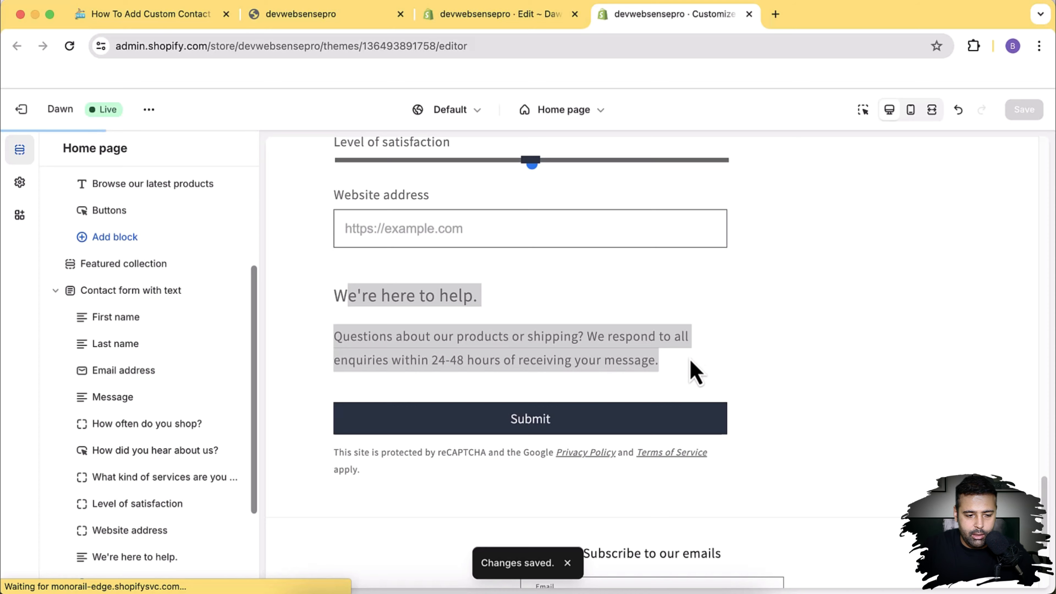
Step: Switch to the storefront preview and reload it to show the new form fields
left_click(308, 15)
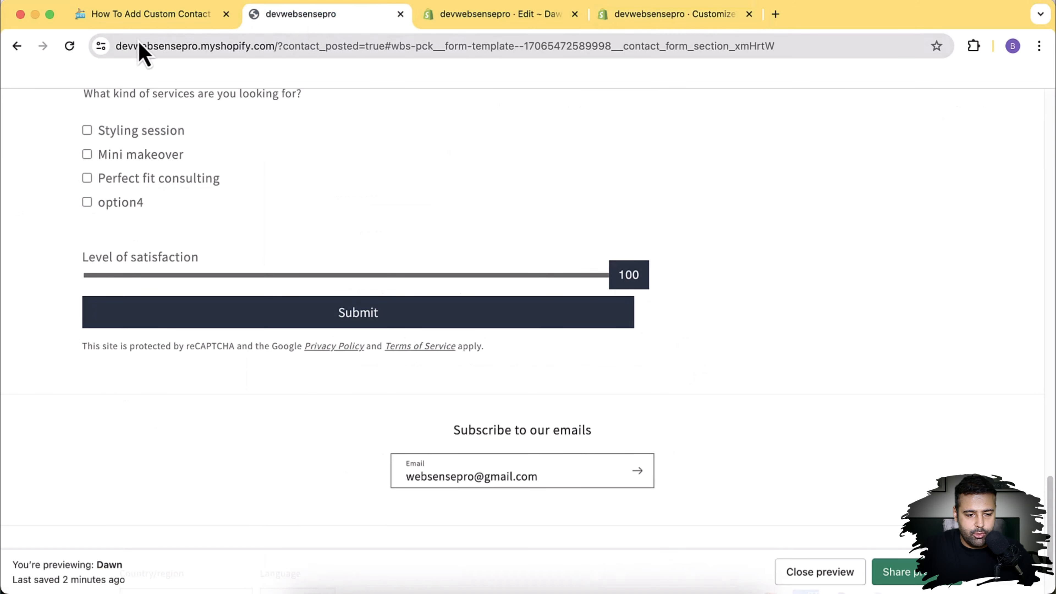
left_click(69, 47)
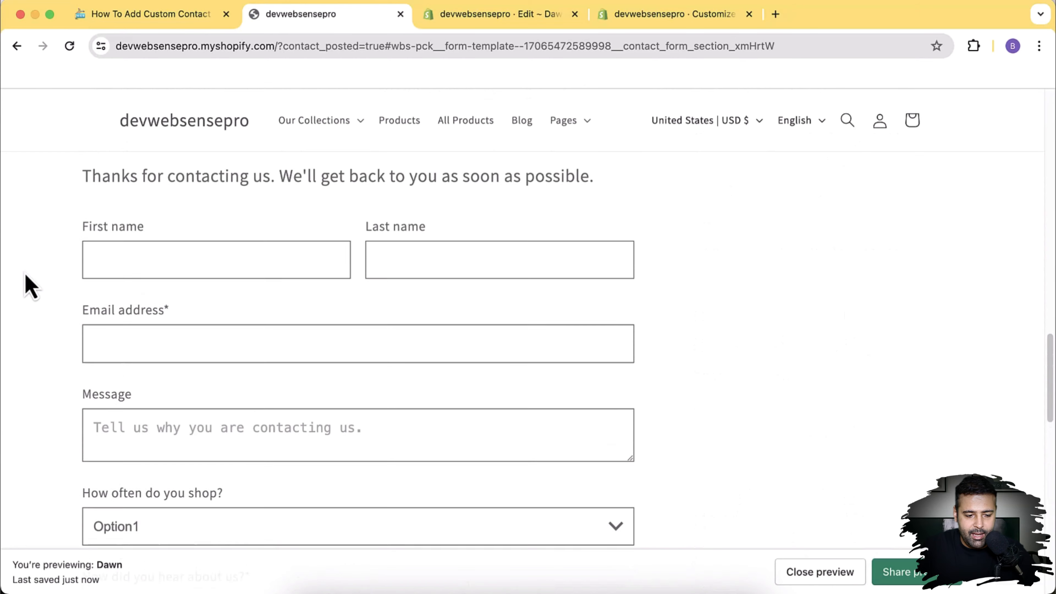
scroll(31, 287, "down", 15)
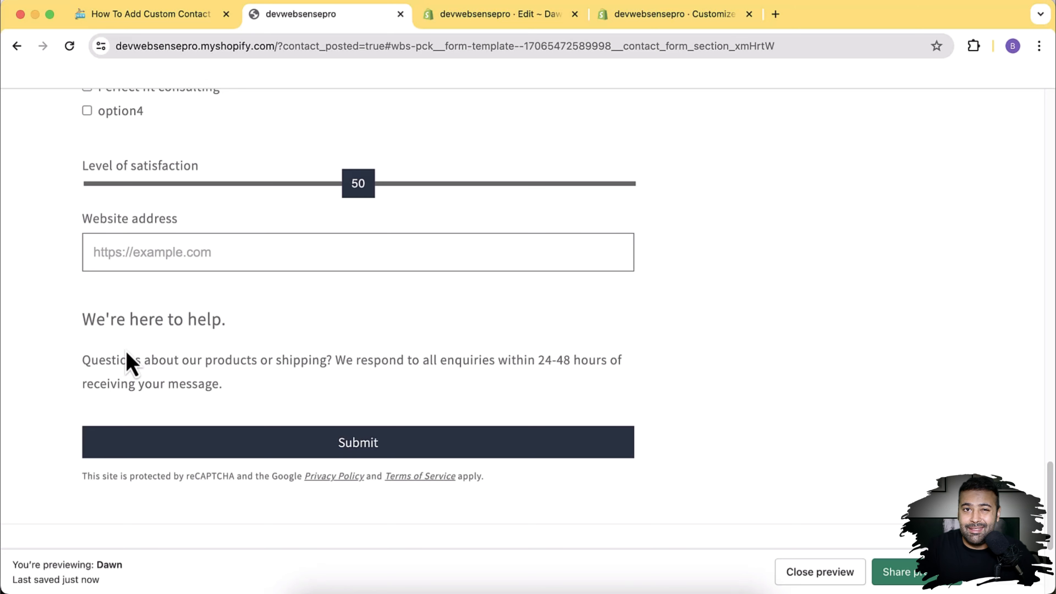
scroll(126, 354, "up", 15)
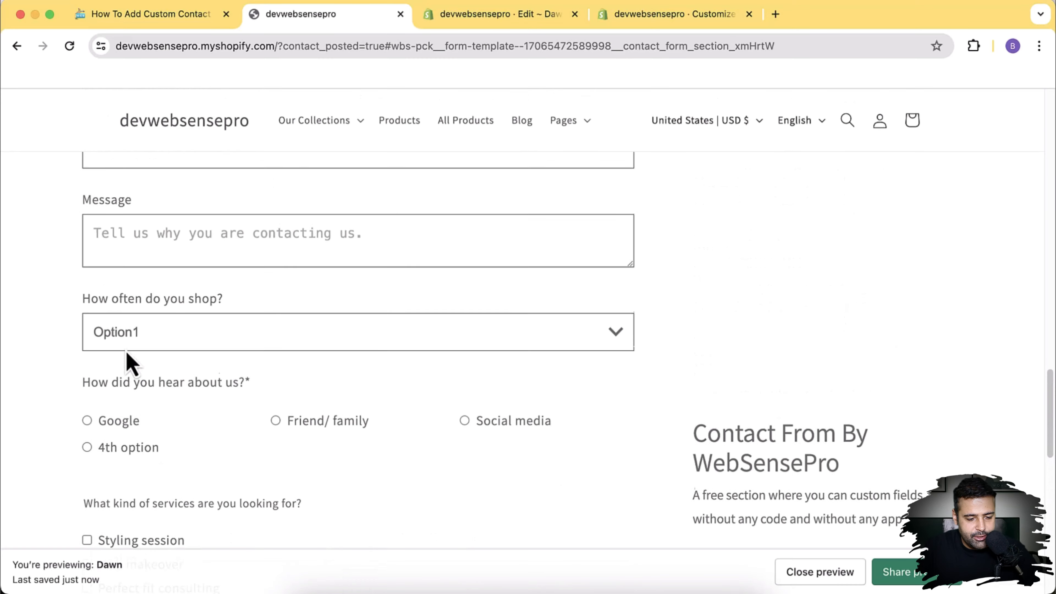
Step: Fill in a first and last name, a test email address, and a short message
left_click(126, 354)
key("Tab")
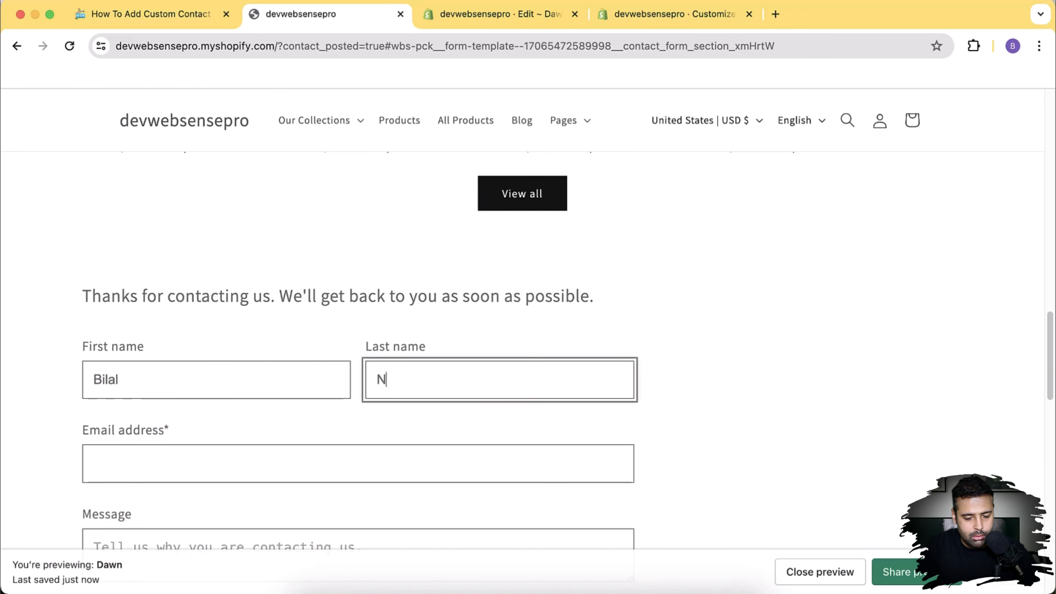
key("Tab")
scroll(243, 377, "down", 3)
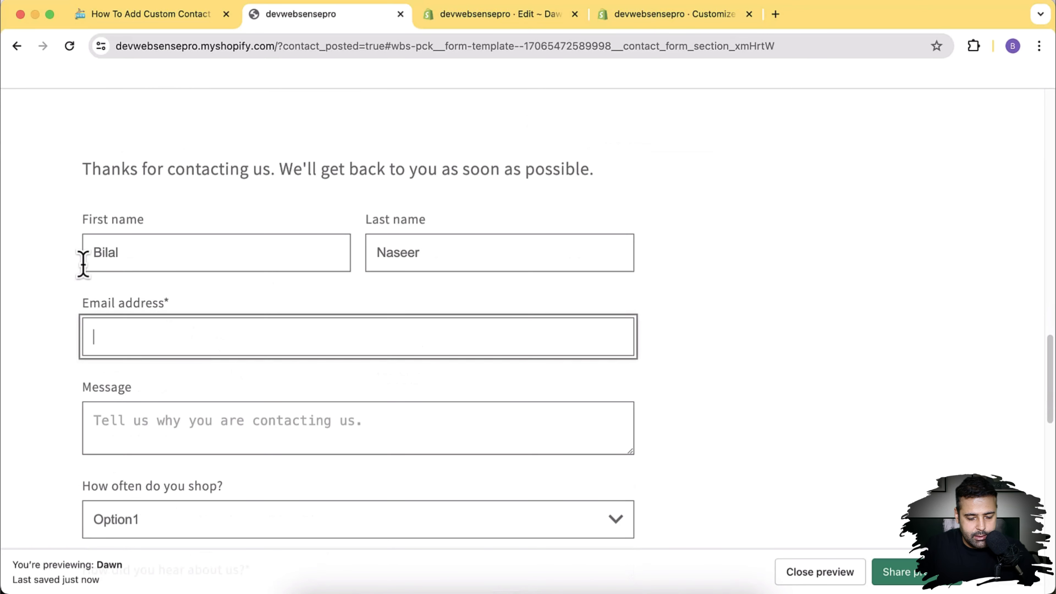
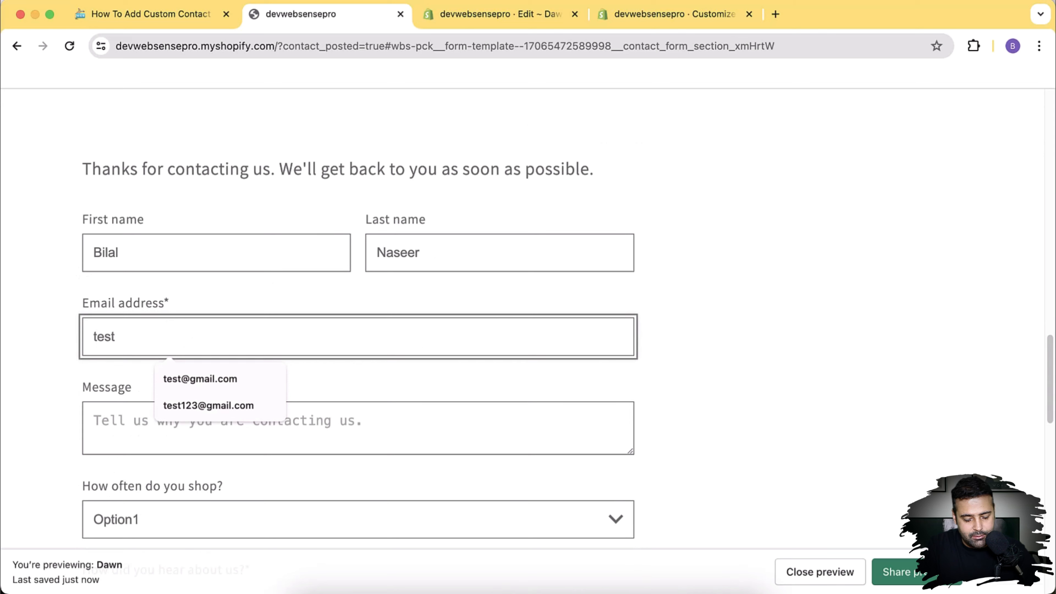
key("Tab")
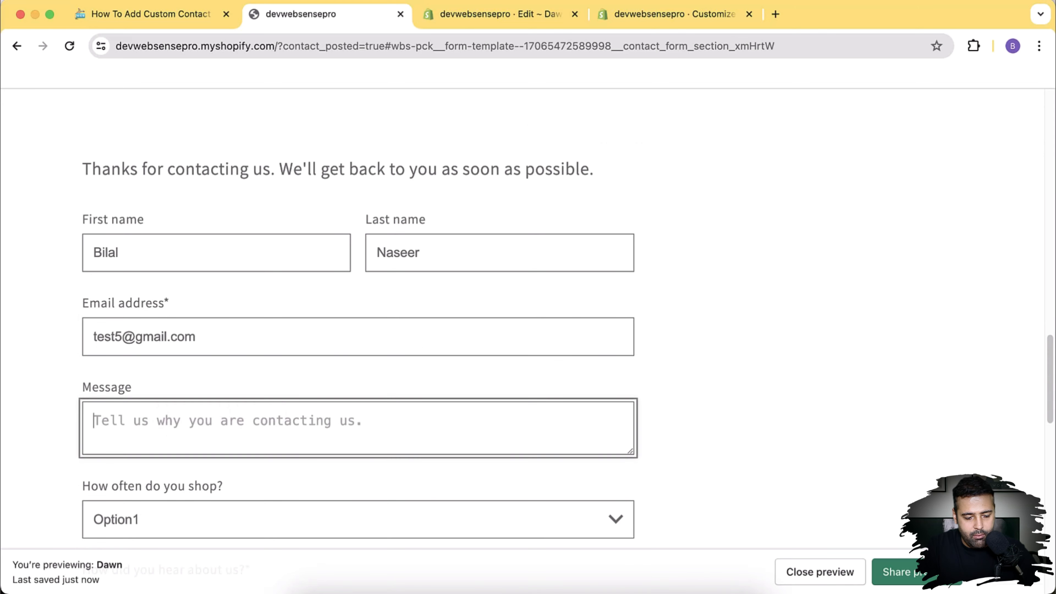
scroll(568, 330, "down", 1)
type("T")
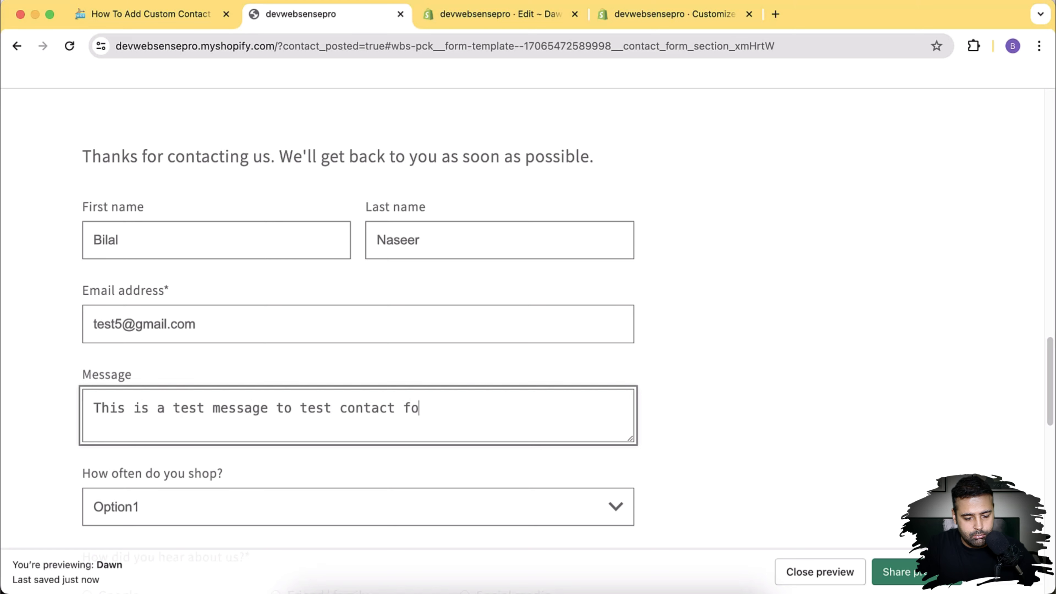
Step: Choose Option2 for shopping frequency and Friend/ family for referral, and set satisfaction to 60
scroll(395, 354, "down", 4)
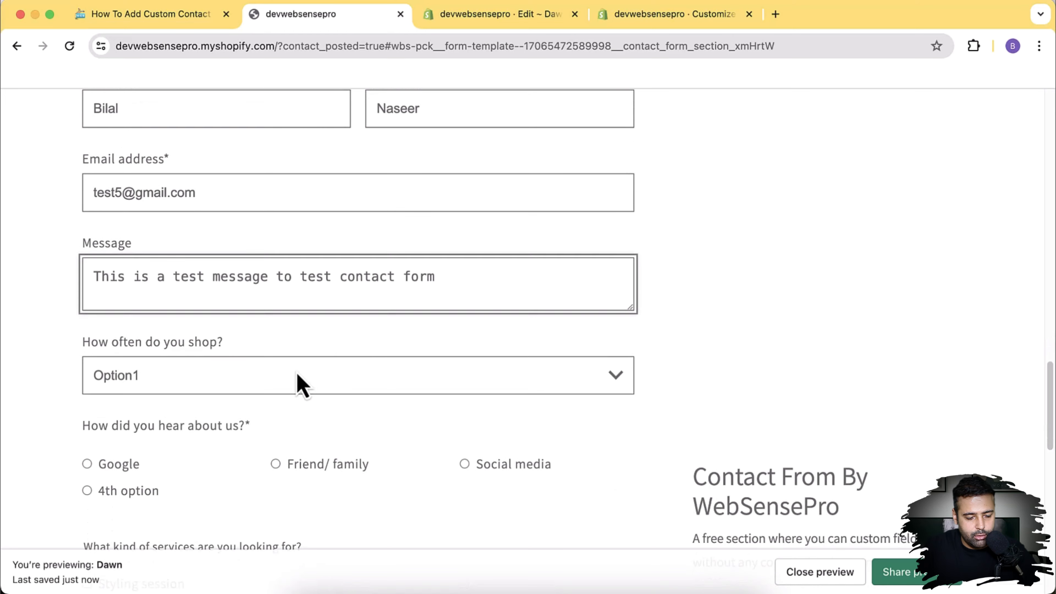
left_click(296, 374)
left_click(254, 398)
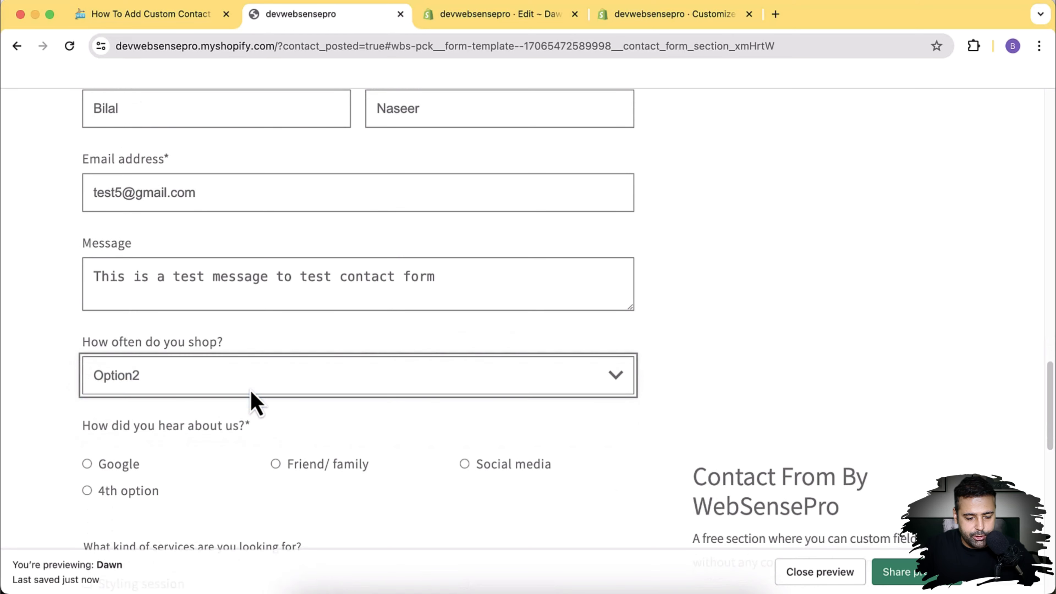
scroll(254, 400, "down", 7)
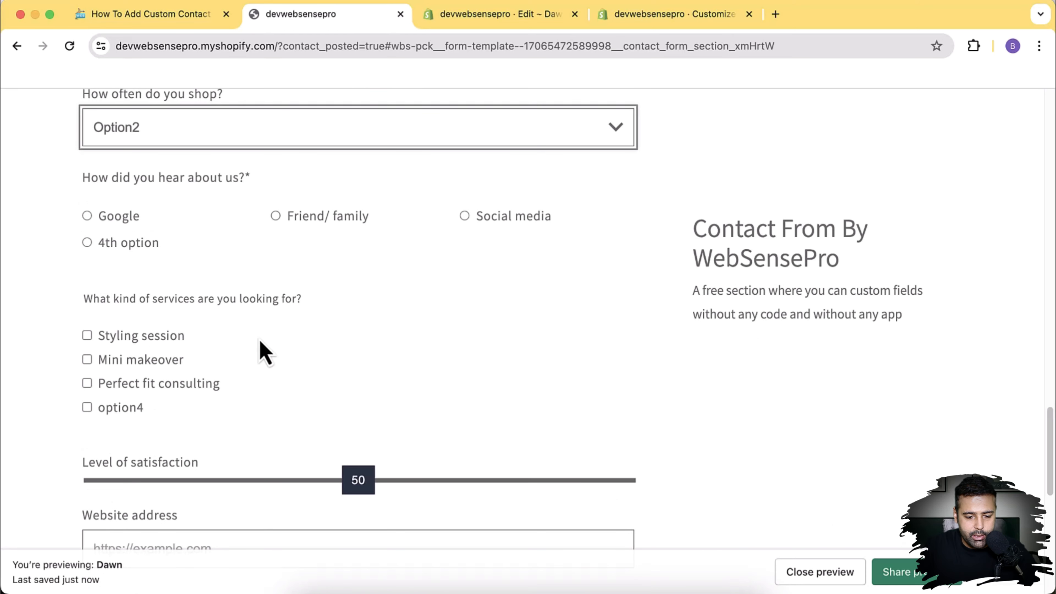
left_click(280, 219)
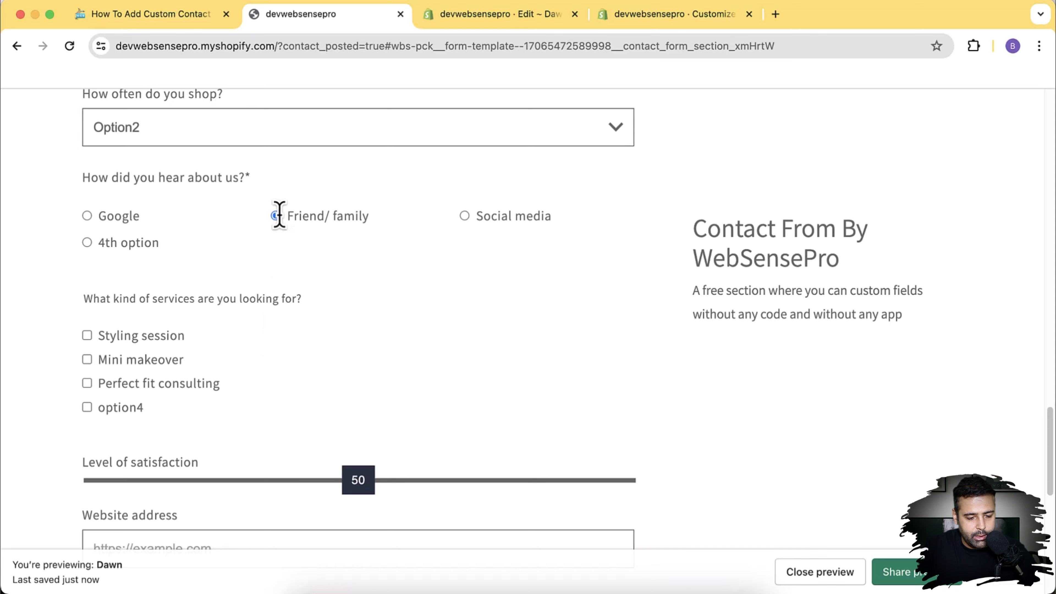
scroll(280, 219, "down", 1)
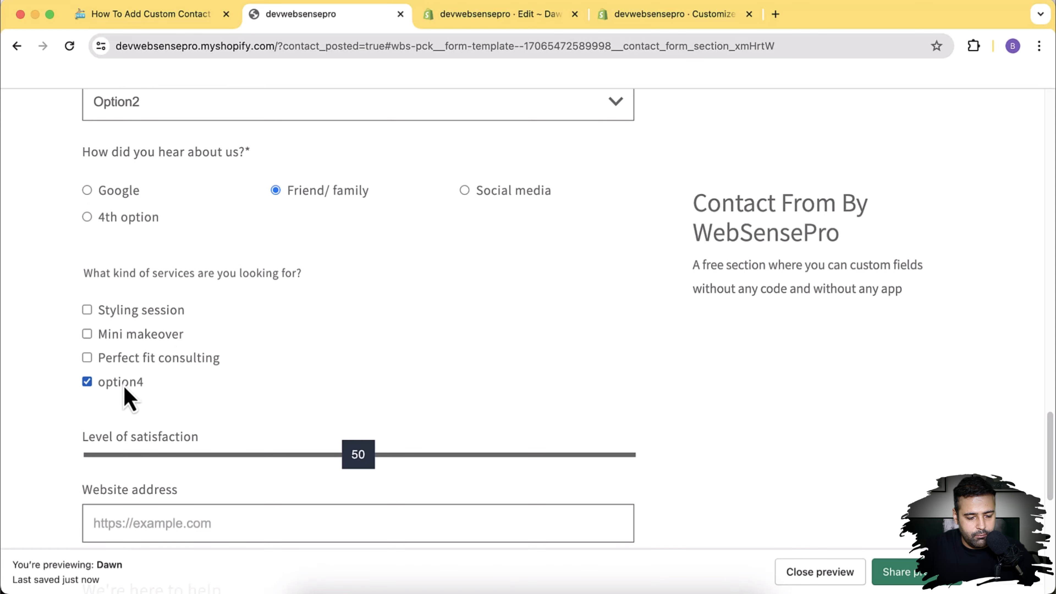
scroll(207, 413, "down", 1)
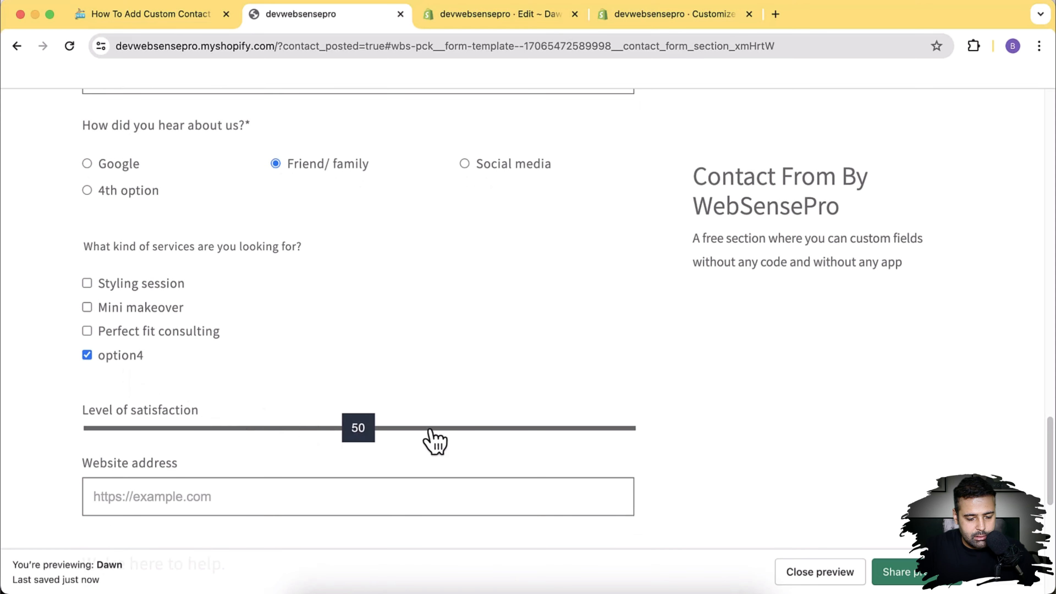
left_click(405, 431)
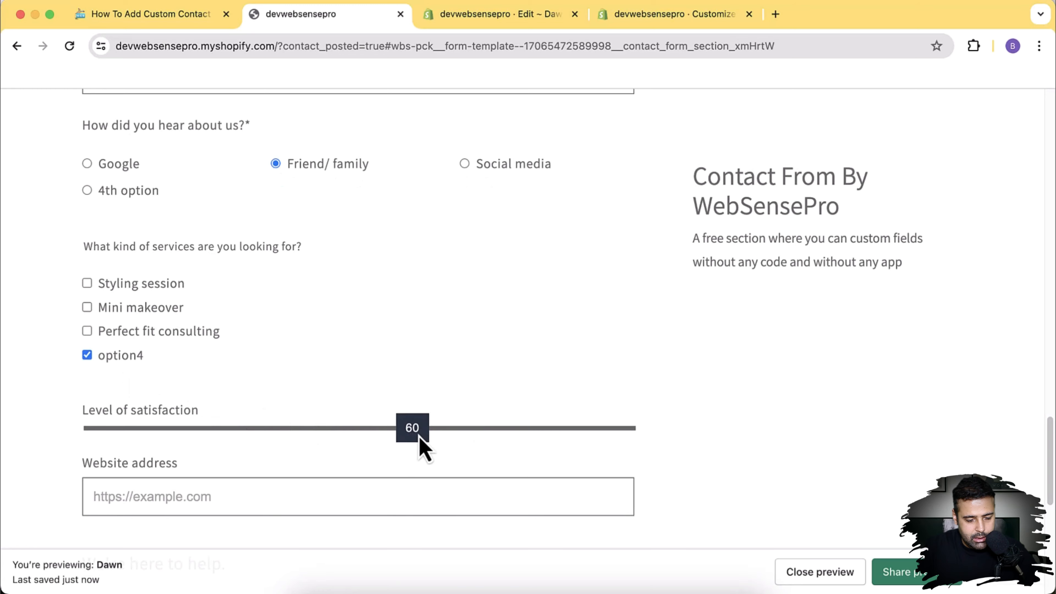
scroll(245, 267, "down", 6)
Step: Enter the website address and submit the contact form
left_click(241, 233)
type("hht")
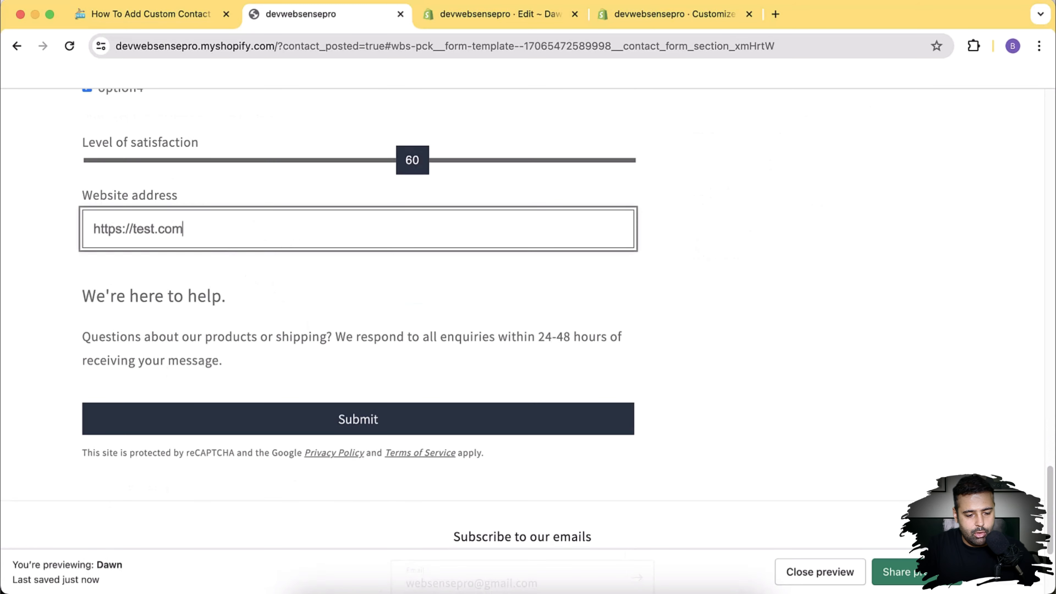
key("Tab")
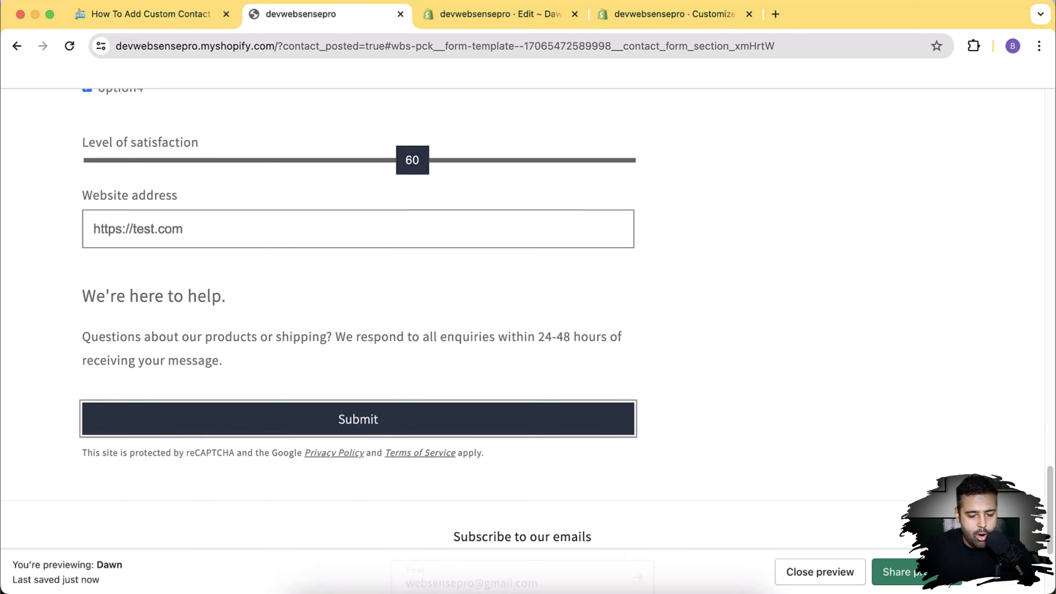
left_click(360, 435)
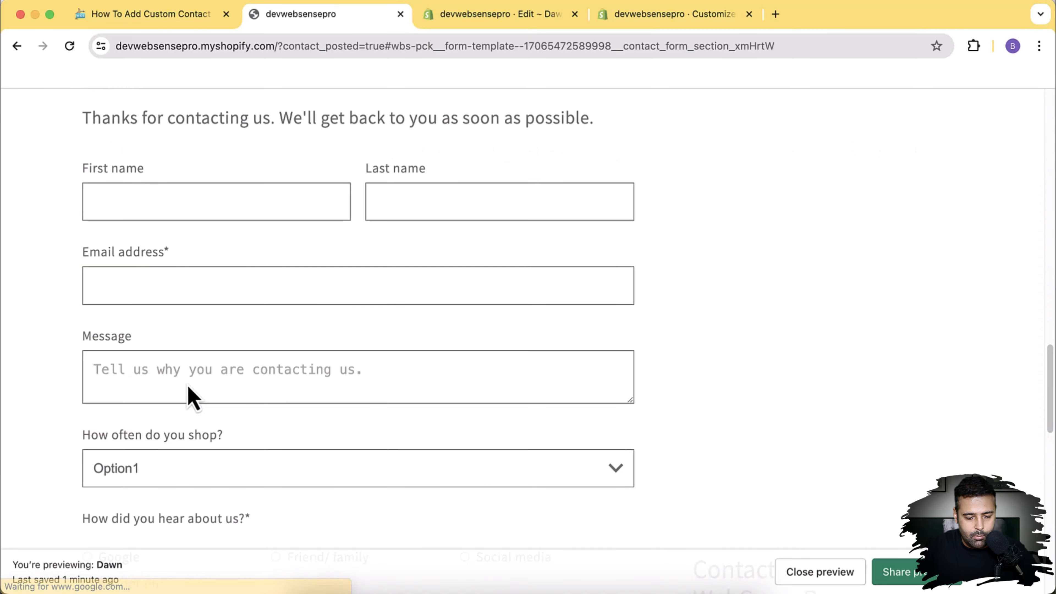
scroll(189, 399, "down", 15)
scroll(188, 396, "up", 7)
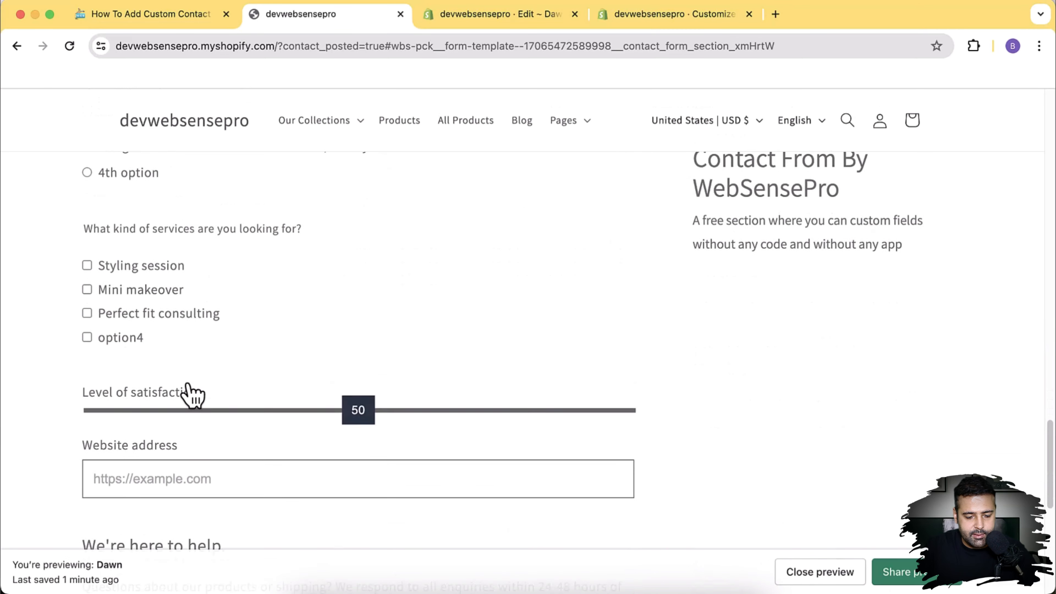
scroll(189, 395, "up", 4)
Step: Go to gmail.com and open the newest 'New customer message' email
left_click(776, 15)
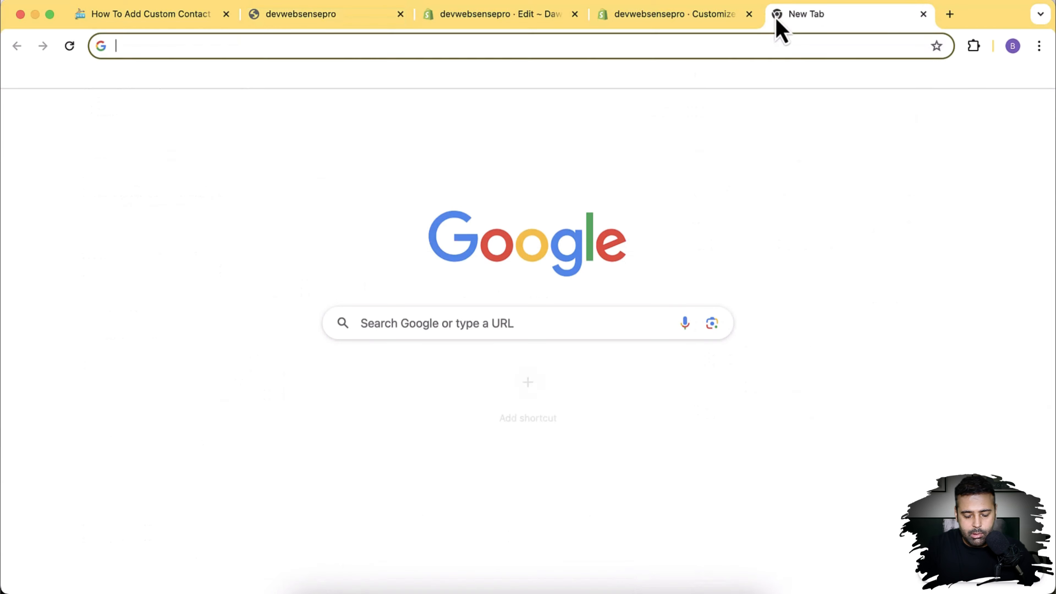
type("gmail.com")
key("Return")
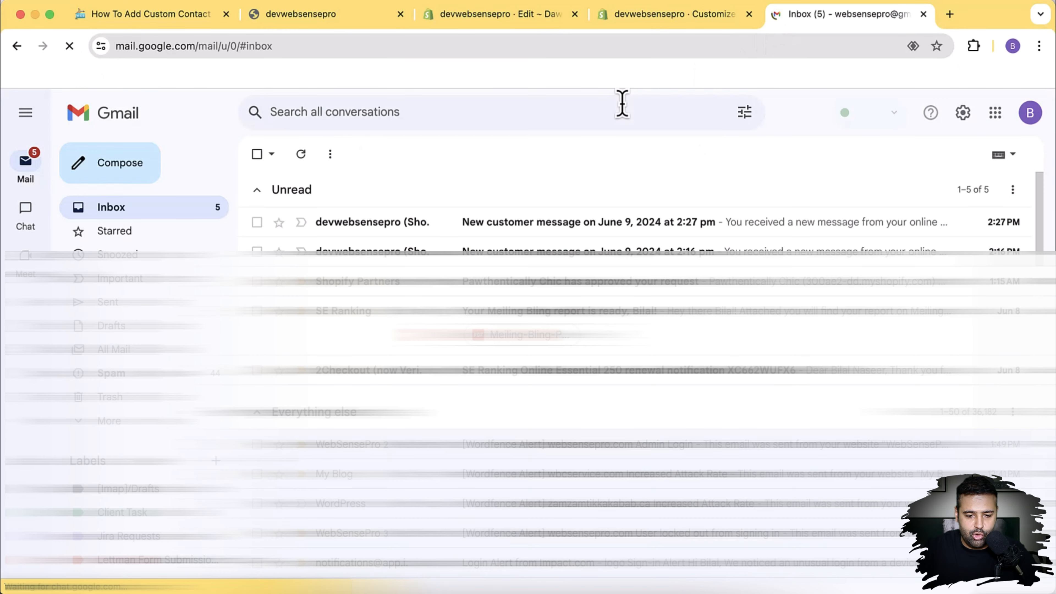
left_click(523, 226)
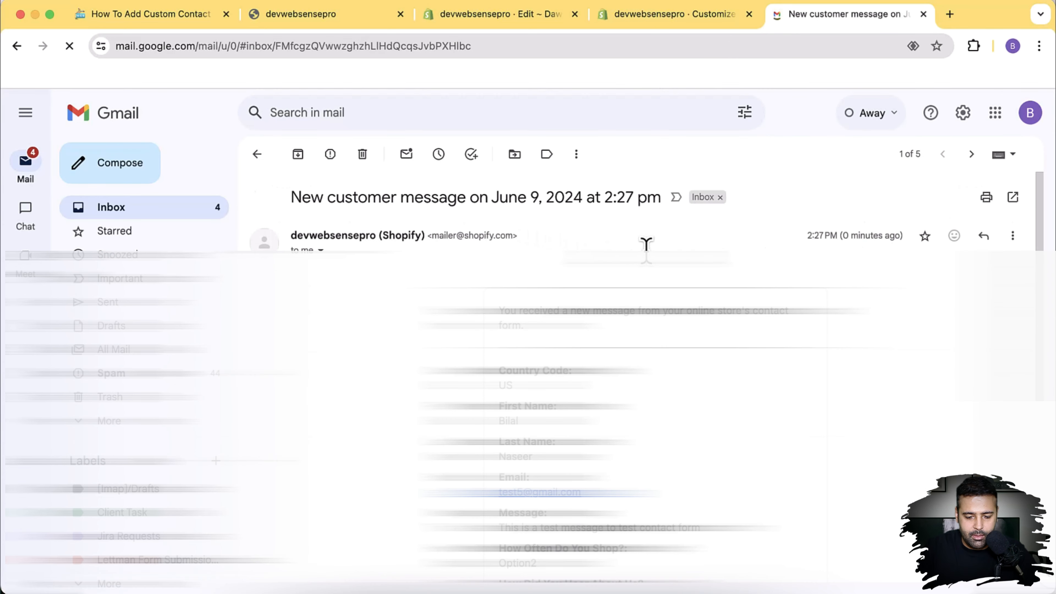
Step: Scroll through the email and highlight the first submitted answers, including Option2
scroll(684, 266, "down", 3)
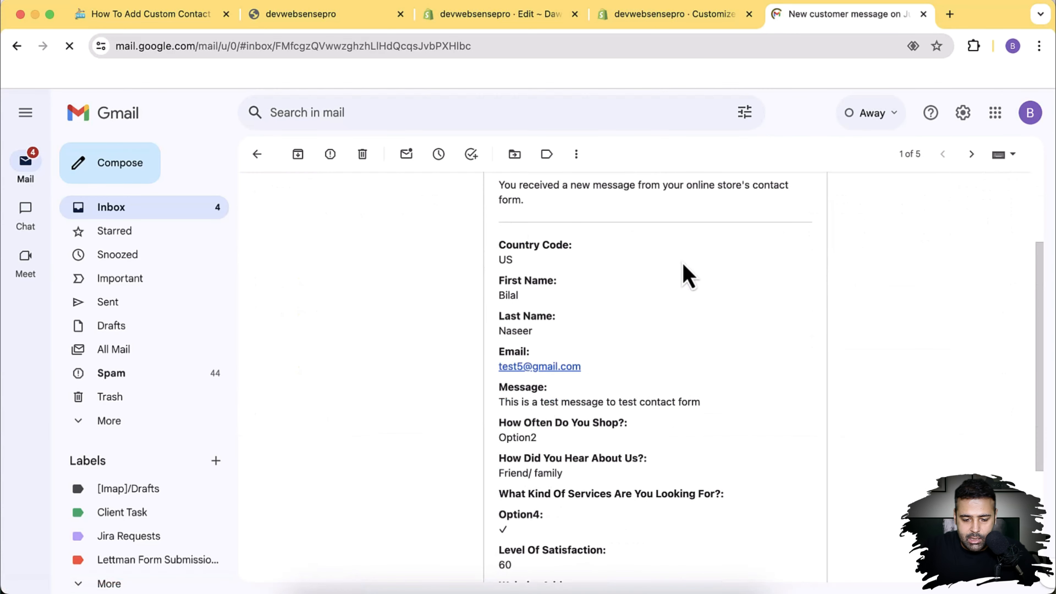
scroll(683, 266, "down", 2)
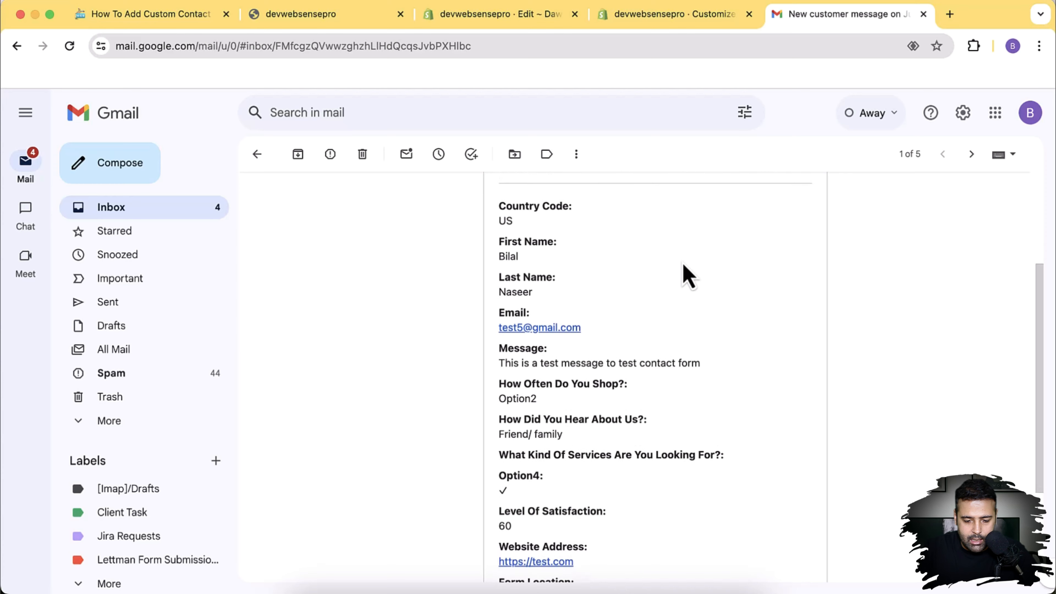
scroll(684, 274, "down", 2)
left_click_drag(499, 321, 690, 314)
scroll(707, 330, "down", 4)
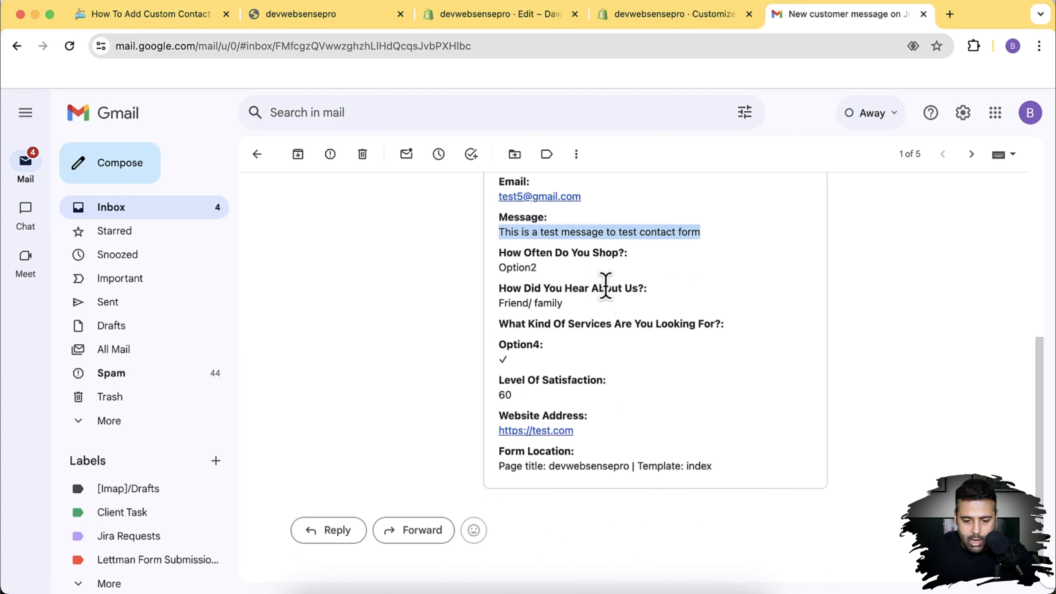
left_click_drag(537, 268, 631, 288)
left_click_drag(563, 305, 487, 310)
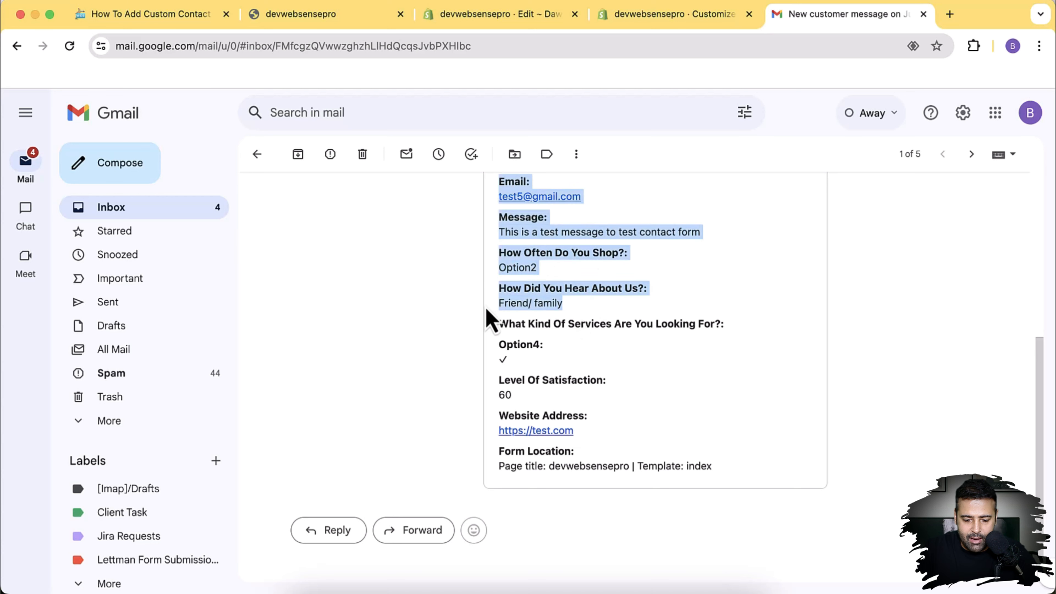
scroll(493, 317, "down", 1)
left_click(497, 322)
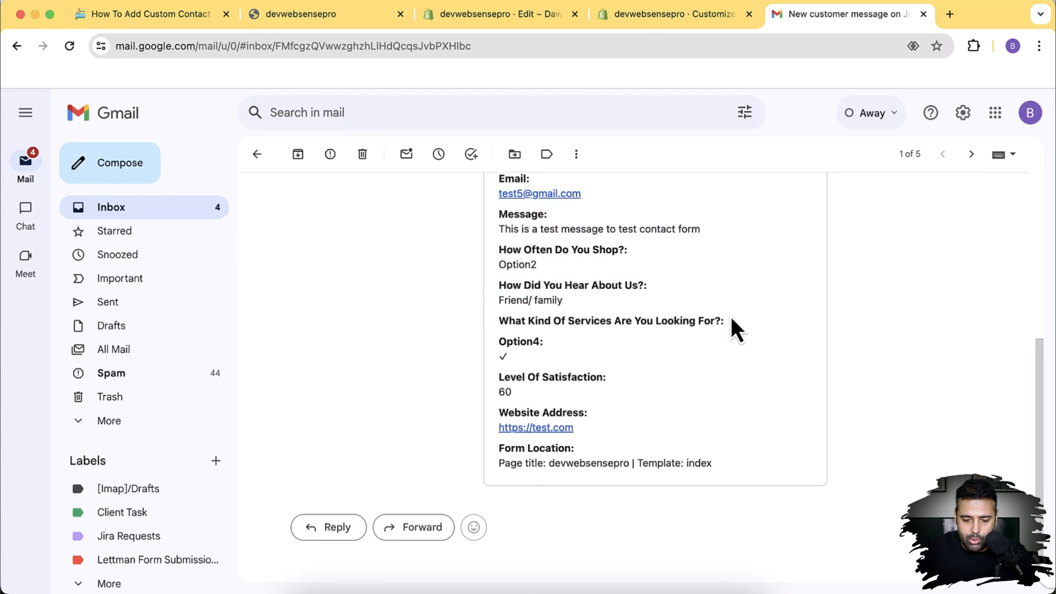
Step: Highlight the remaining answers: satisfaction 60, the website address and Form Location
scroll(548, 345, "down", 1)
left_click_drag(505, 336, 497, 371)
left_click(658, 337)
scroll(693, 335, "down", 1)
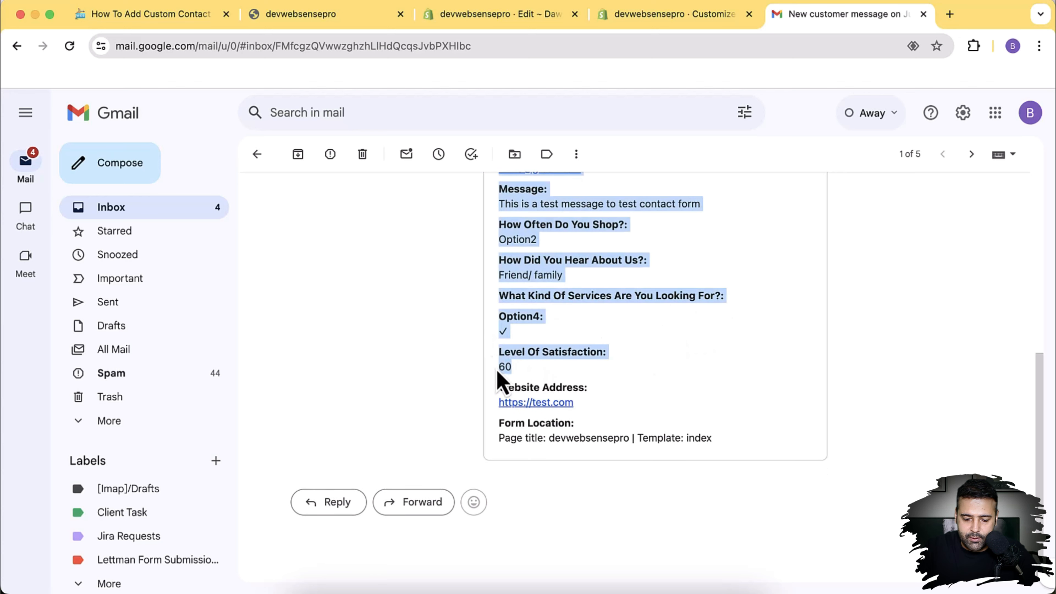
left_click(604, 387)
left_click_drag(582, 405, 496, 404)
left_click(616, 401)
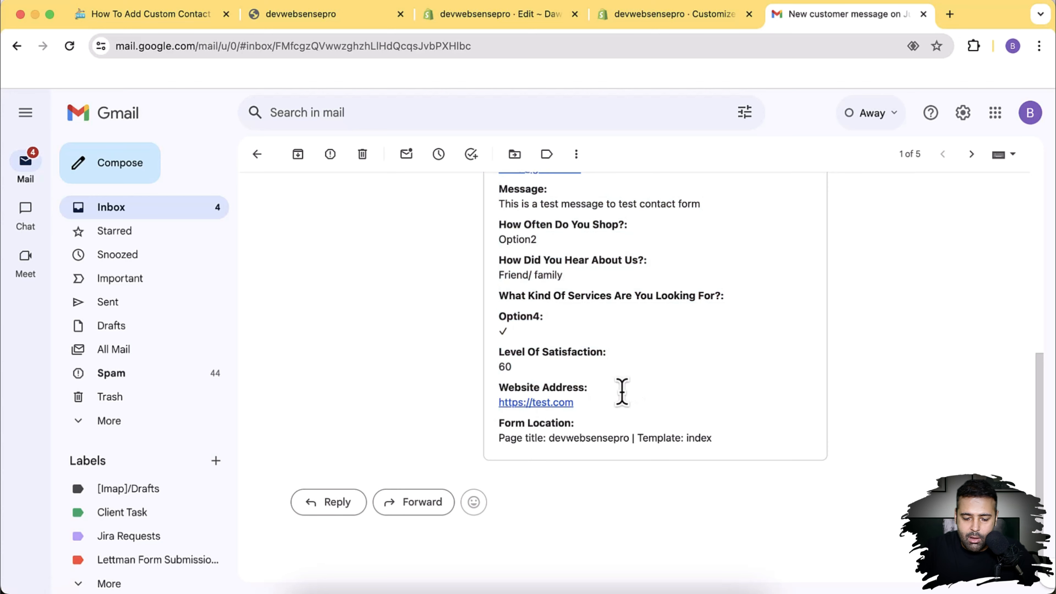
left_click_drag(500, 441, 724, 447)
left_click(714, 409)
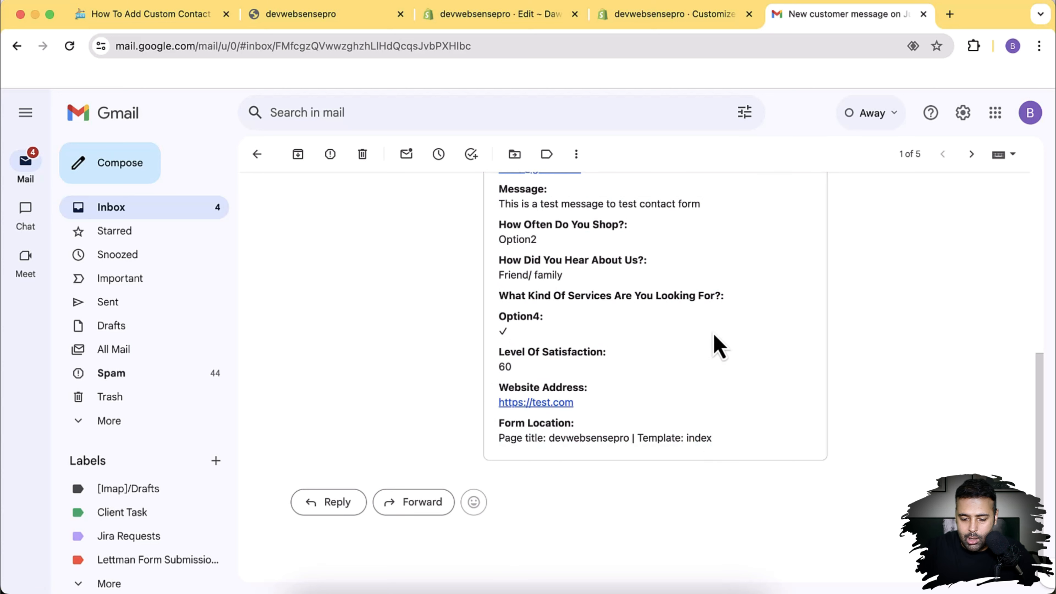